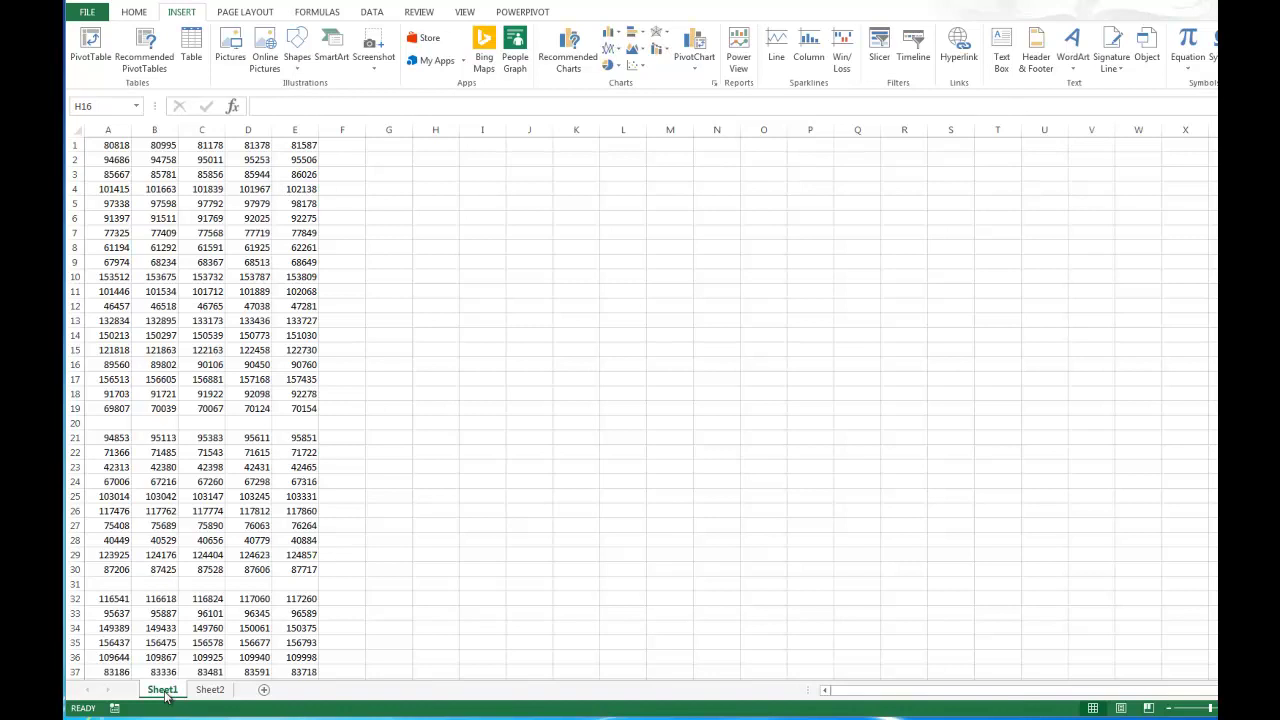
# - Rename the Sheet1 worksheet as Mileage and the Sheet2 worksheet as Fuel Consumption
pyautogui.doubleClick(164, 692)
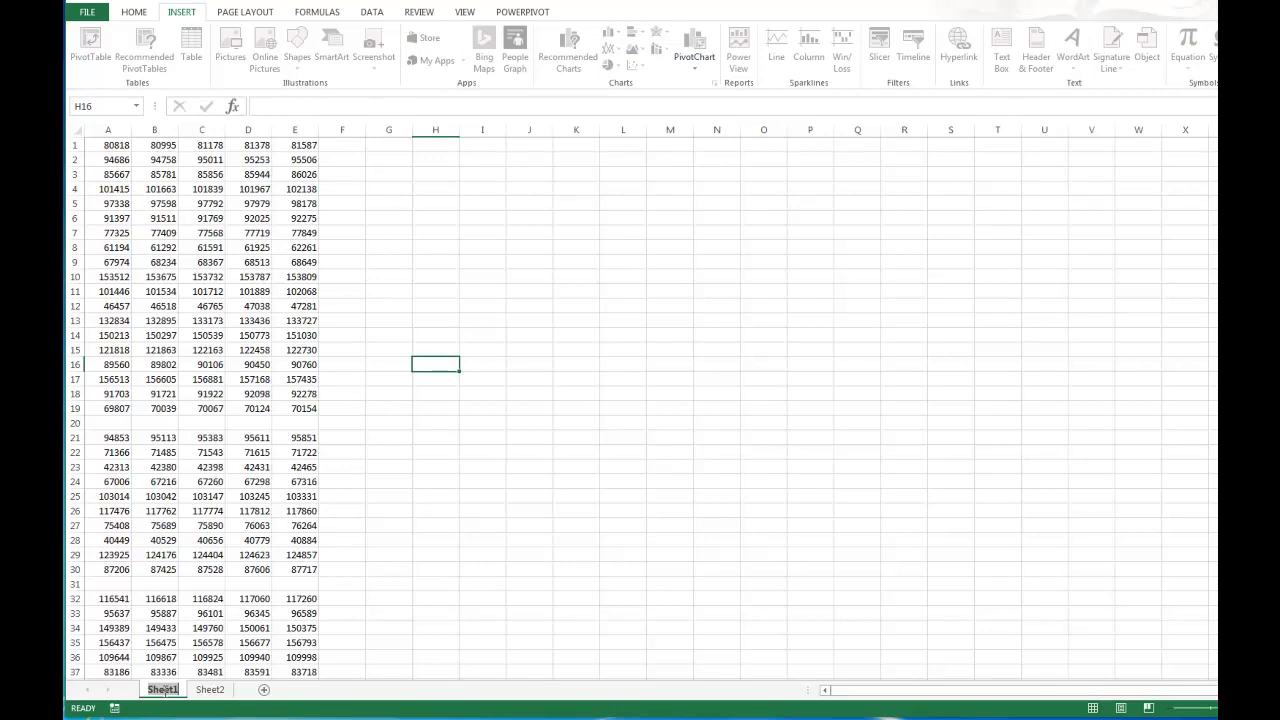
pyautogui.write('Mileage')
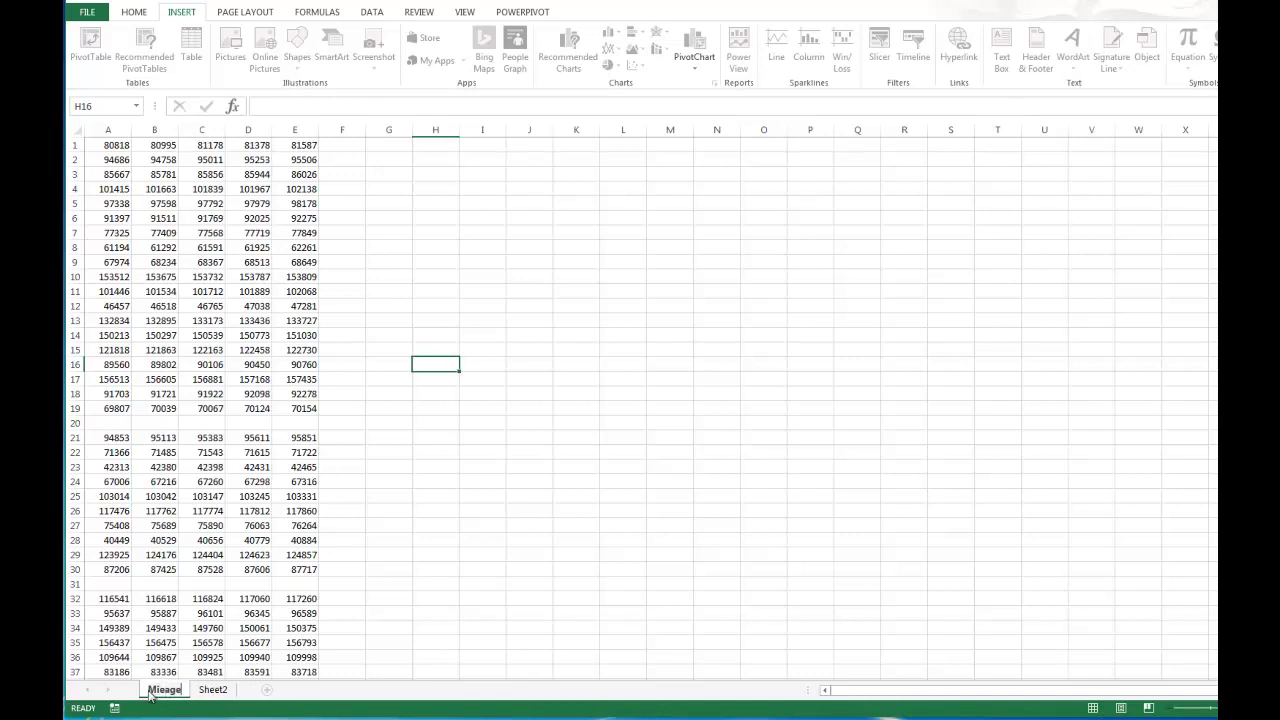
pyautogui.press('Return')
pyautogui.click(226, 694)
pyautogui.doubleClick(216, 690)
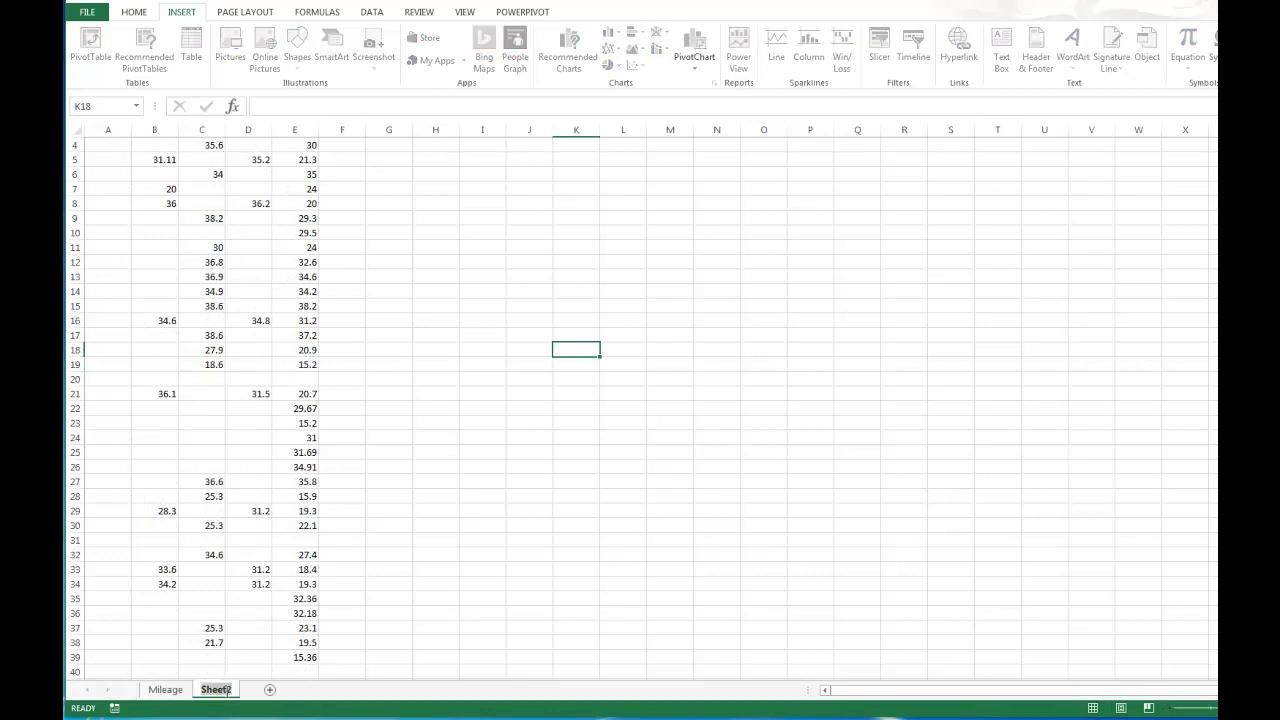
pyautogui.write('Fuel Consumption')
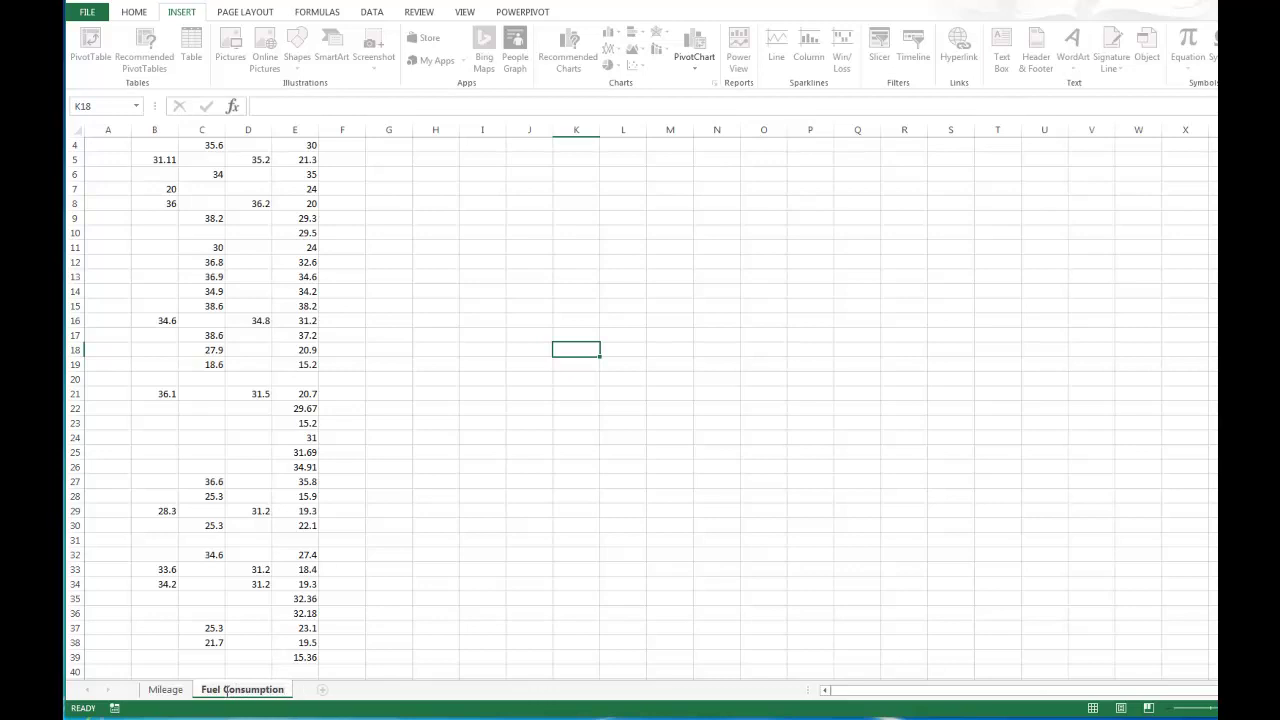
# - Add a new worksheet after Fuel Consumption and name it Fuel Report
pyautogui.click(323, 694)
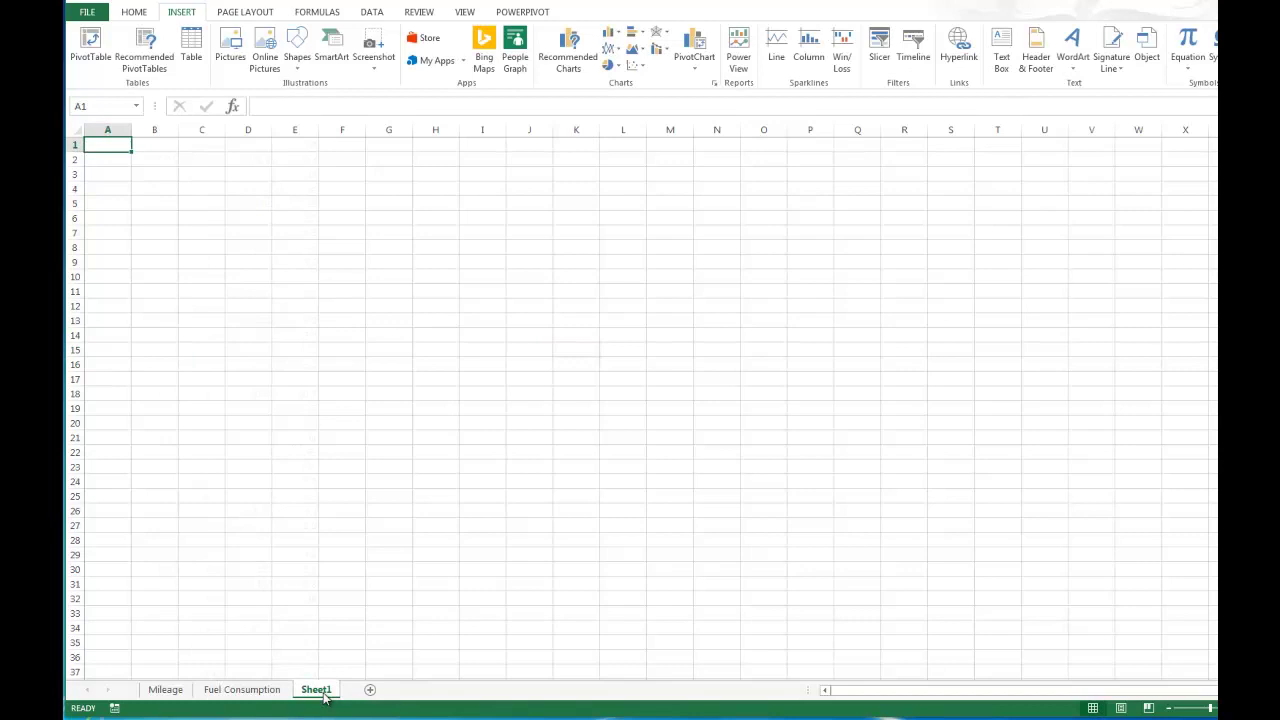
pyautogui.doubleClick(316, 690)
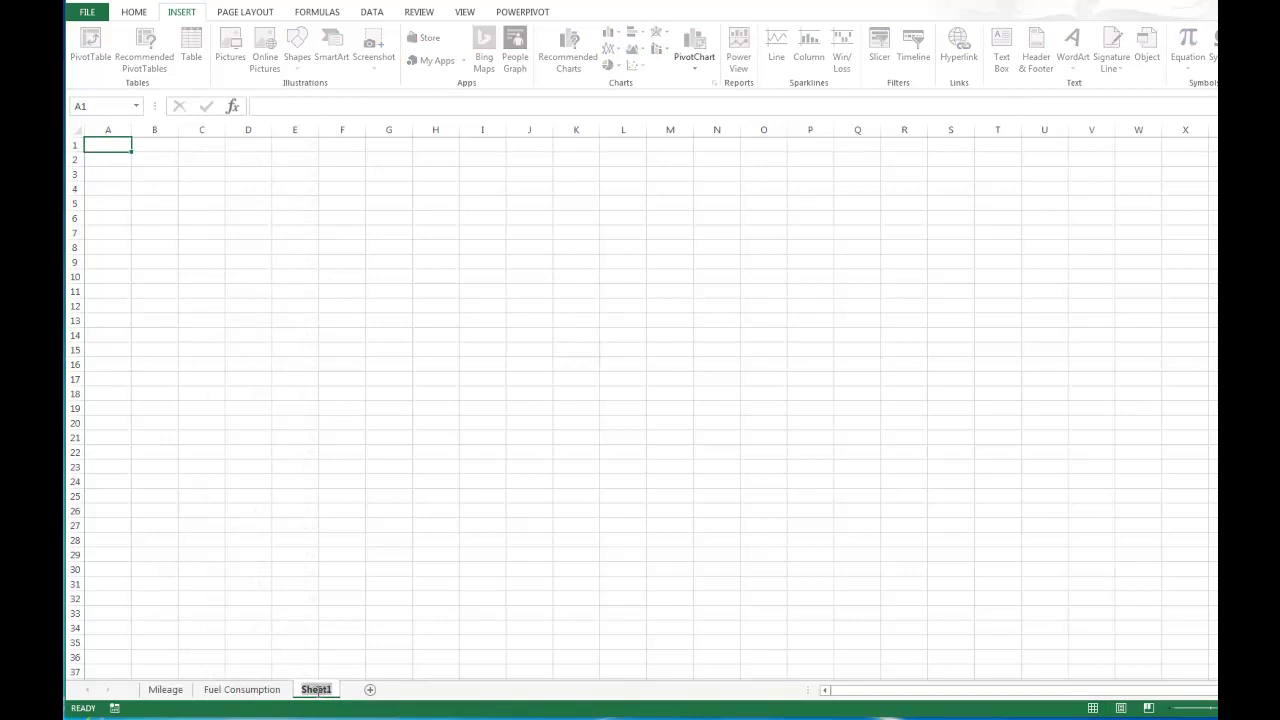
pyautogui.write('Fuel Report')
# - Insert a blank column before column A on the Mileage sheet
pyautogui.click(176, 690)
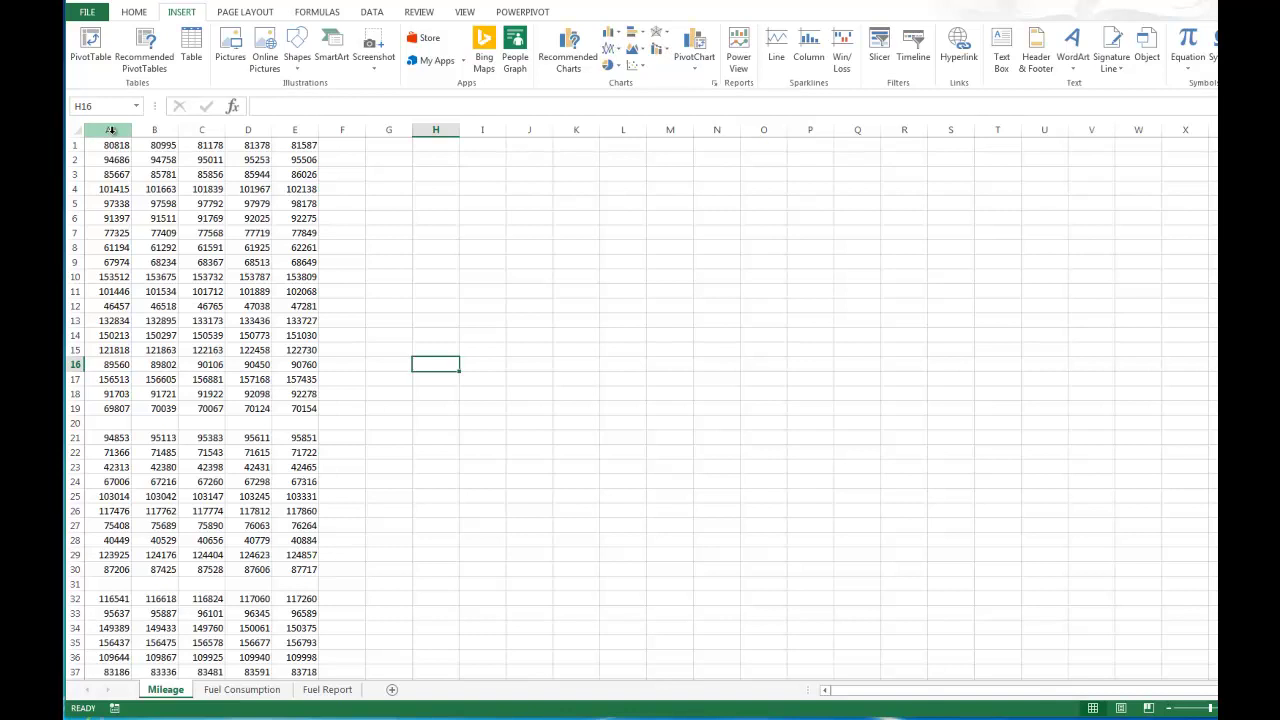
pyautogui.click(112, 129)
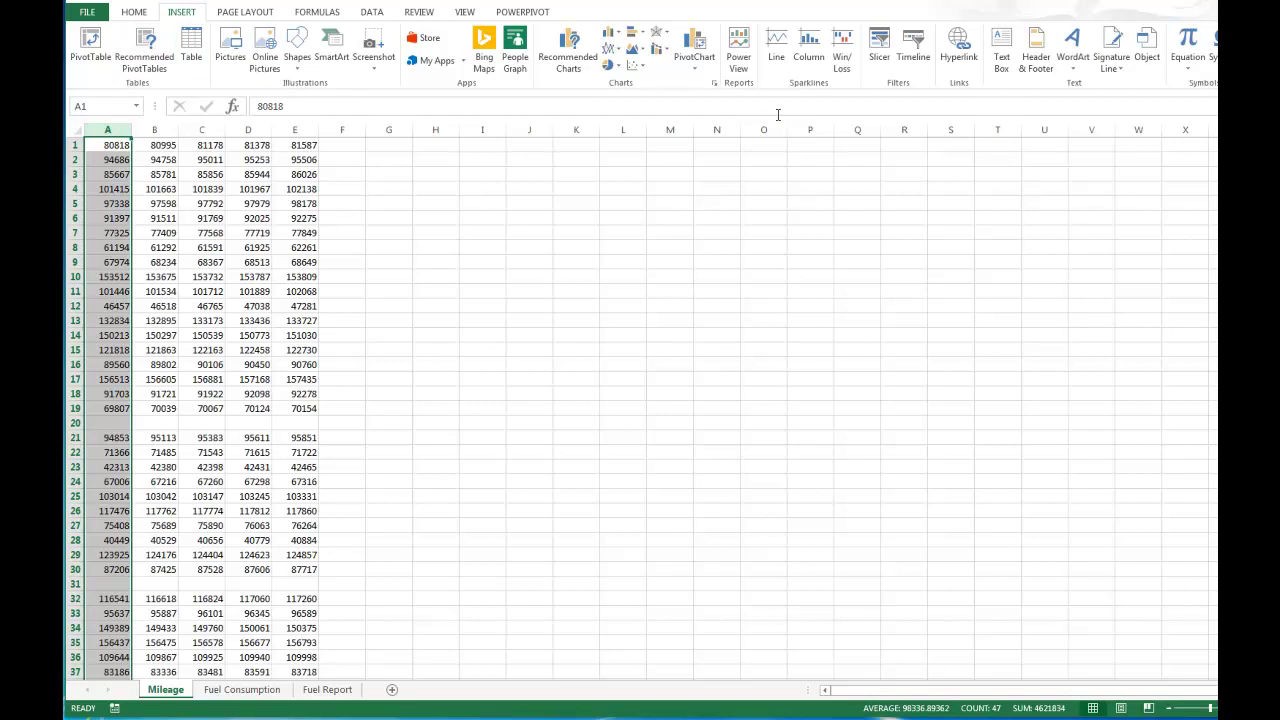
pyautogui.rightClick(110, 129)
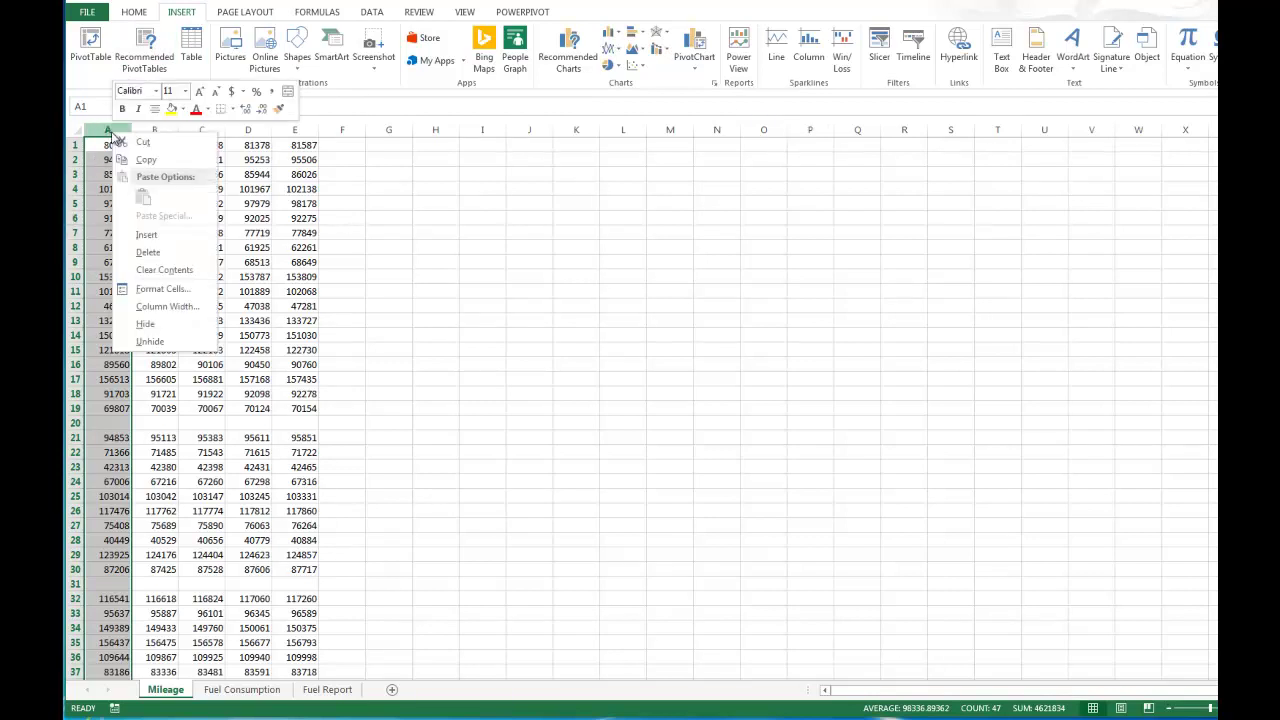
pyautogui.click(148, 235)
# - Insert two blank rows above the mileage data
pyautogui.click(71, 145)
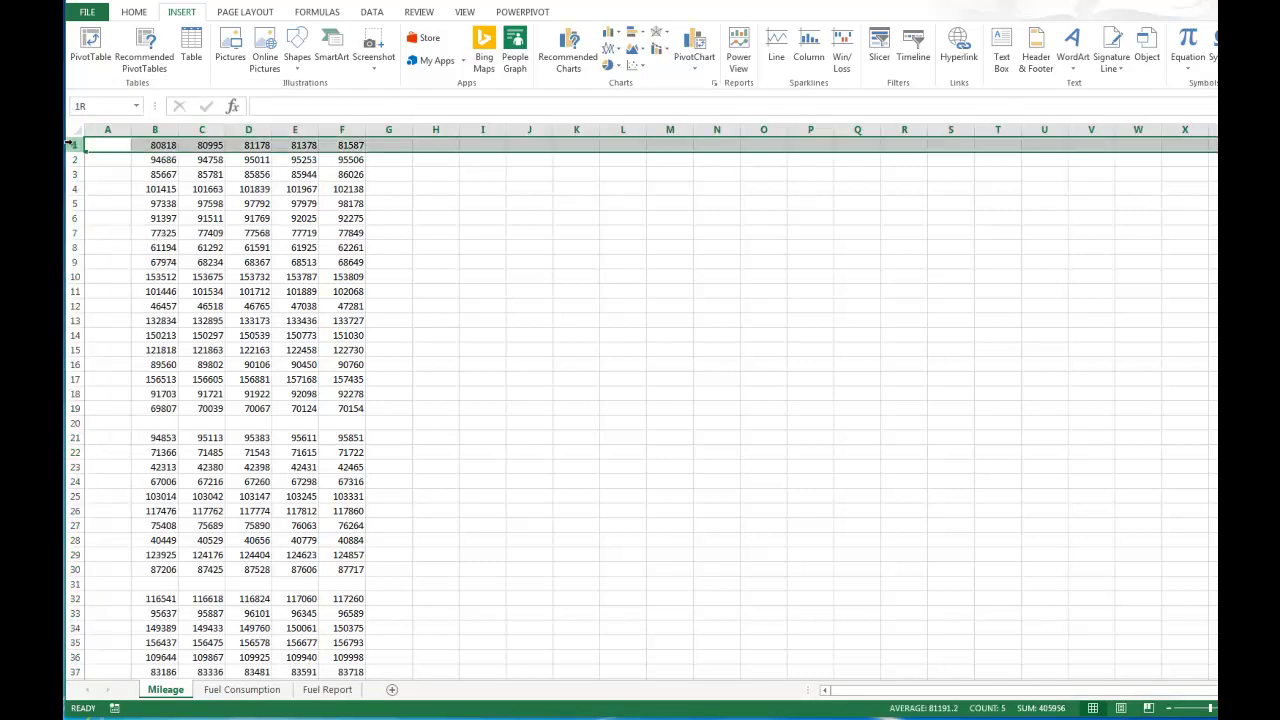
pyautogui.rightClick(71, 145)
pyautogui.click(110, 247)
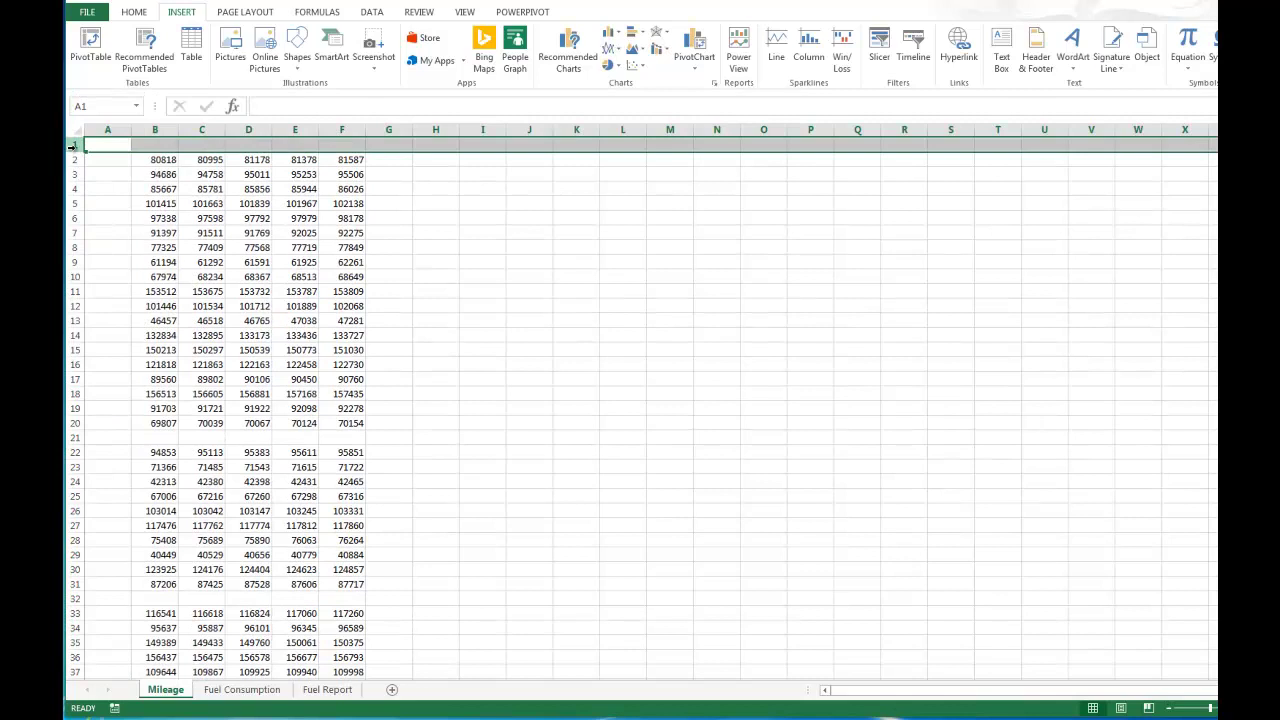
pyautogui.rightClick(71, 146)
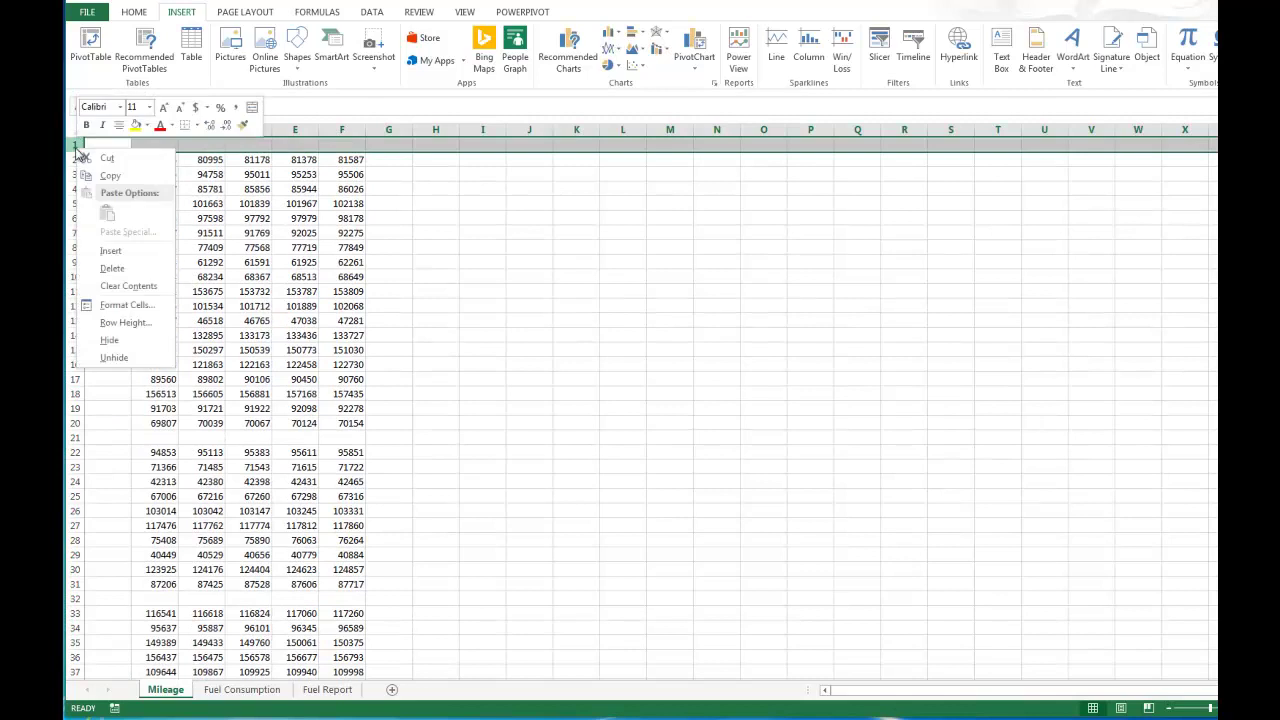
pyautogui.click(110, 252)
# - Enter the codes DF405, DF410 and DF415 in cells A3 to A5 of the Mileage sheet
pyautogui.click(133, 14)
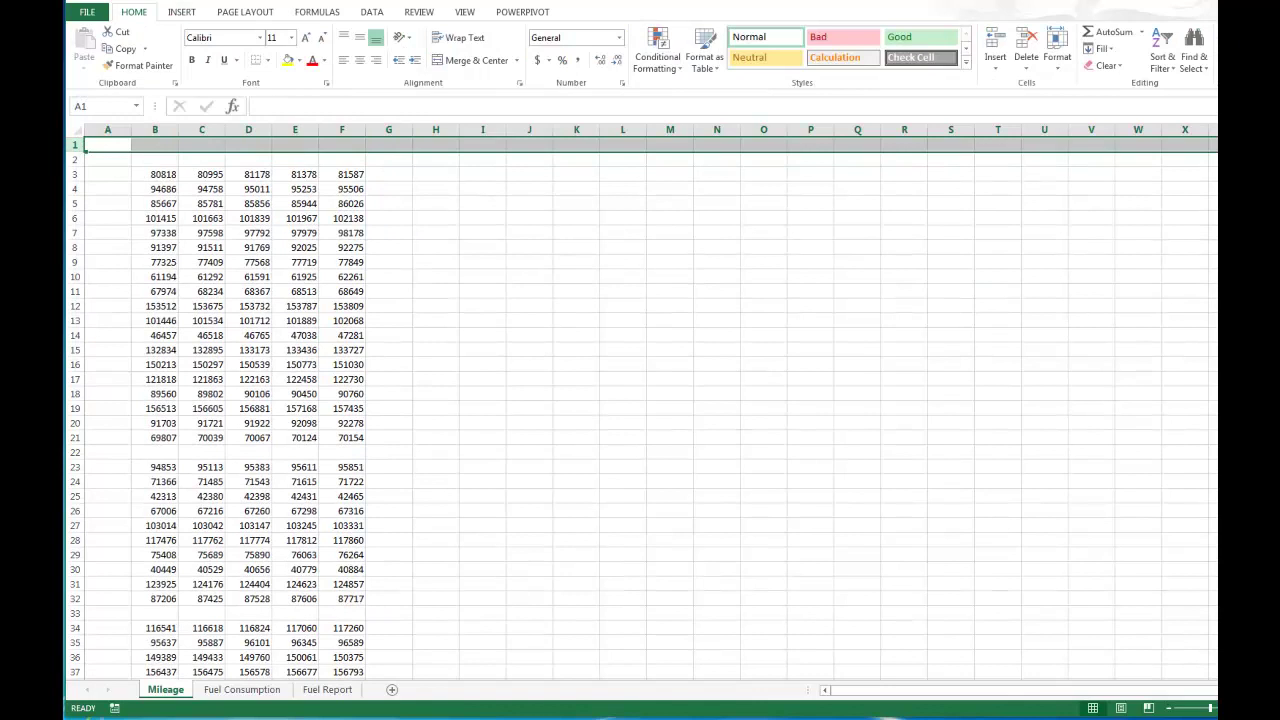
pyautogui.click(108, 145)
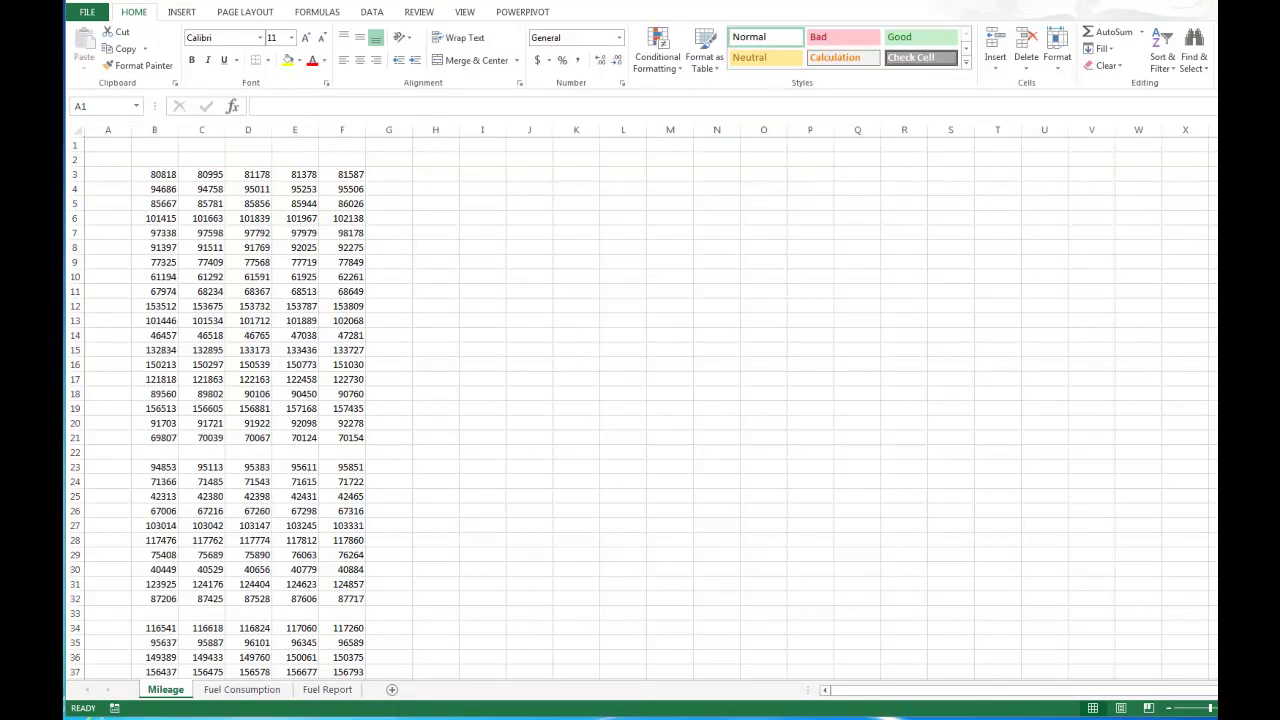
pyautogui.click(113, 175)
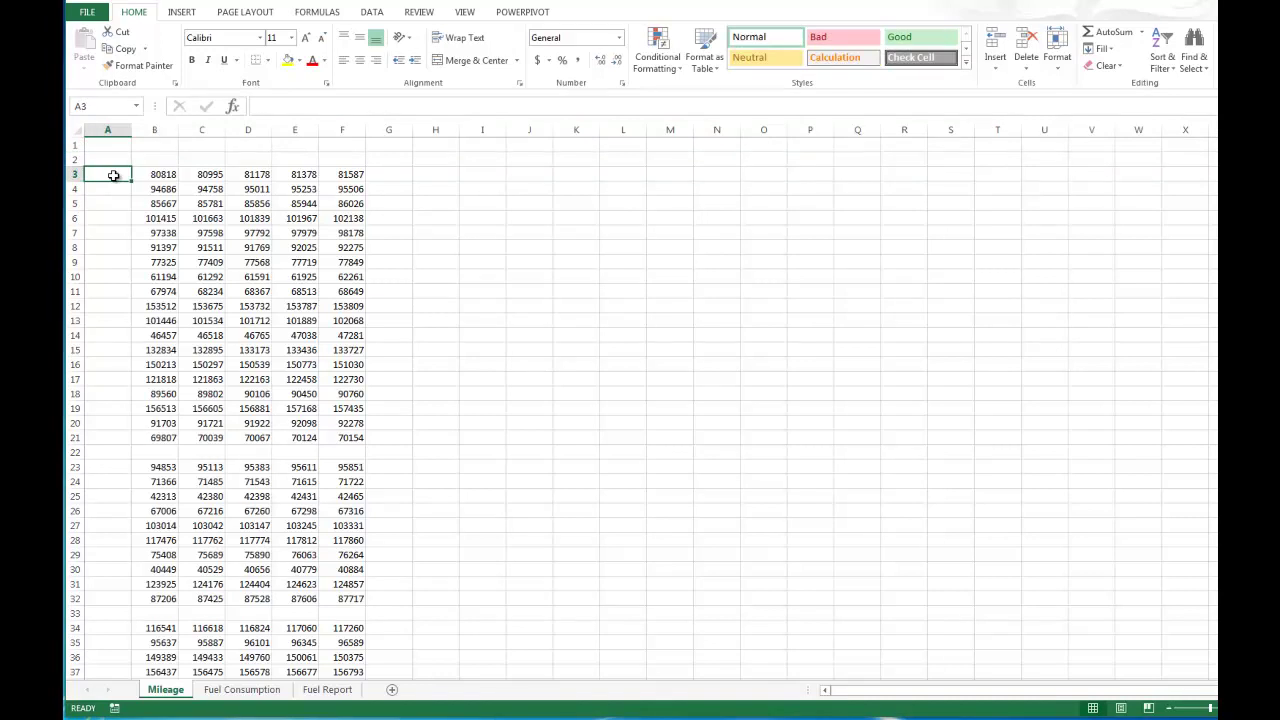
pyautogui.write('D')
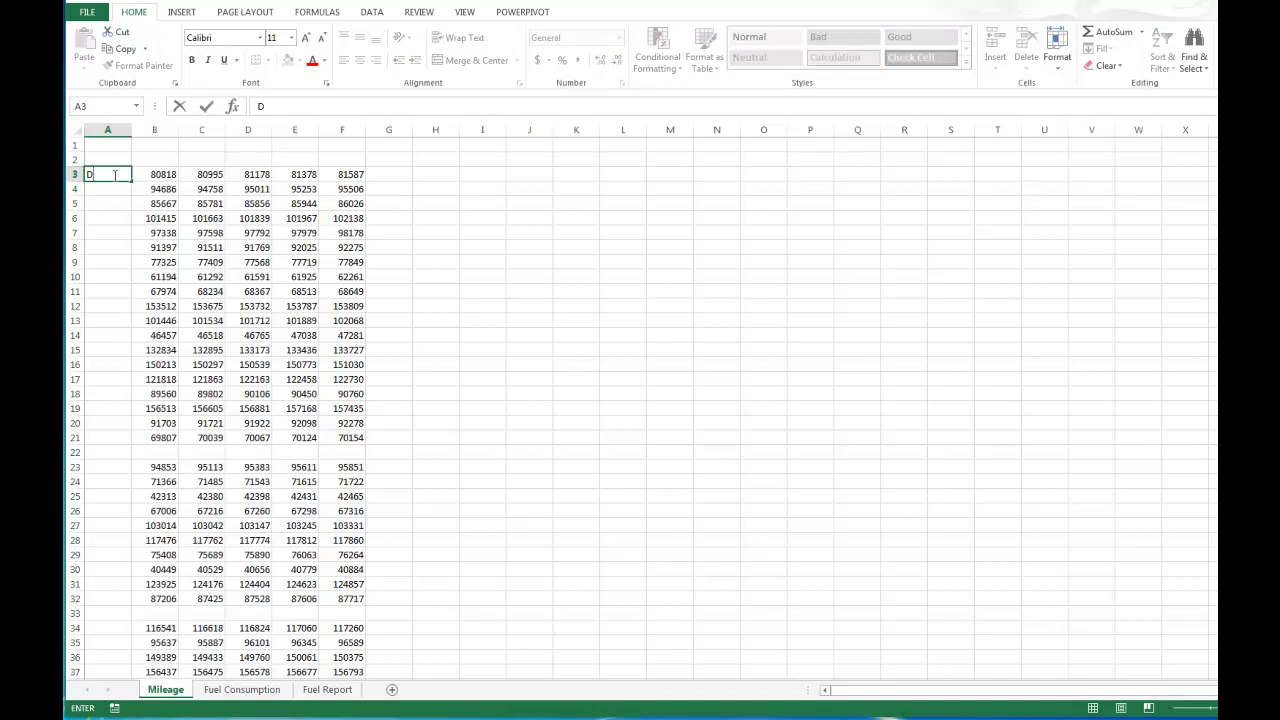
pyautogui.write('F405')
pyautogui.press('Return')
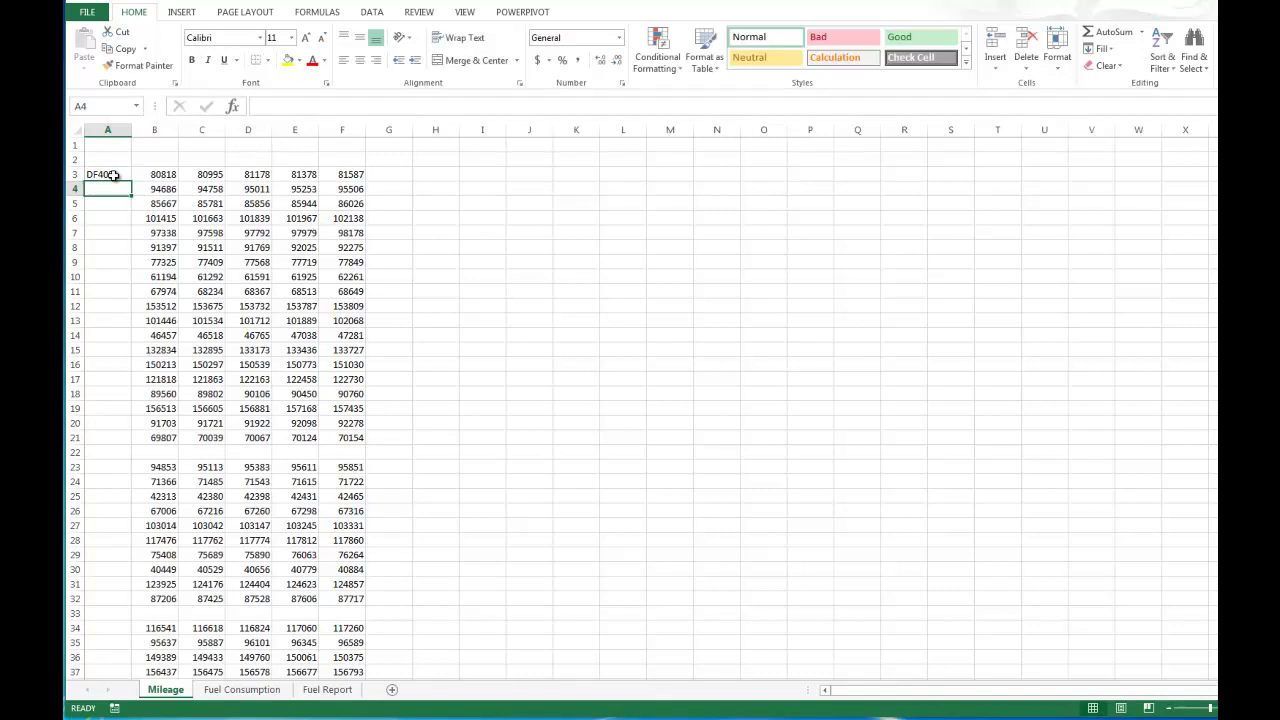
pyautogui.write('DF')
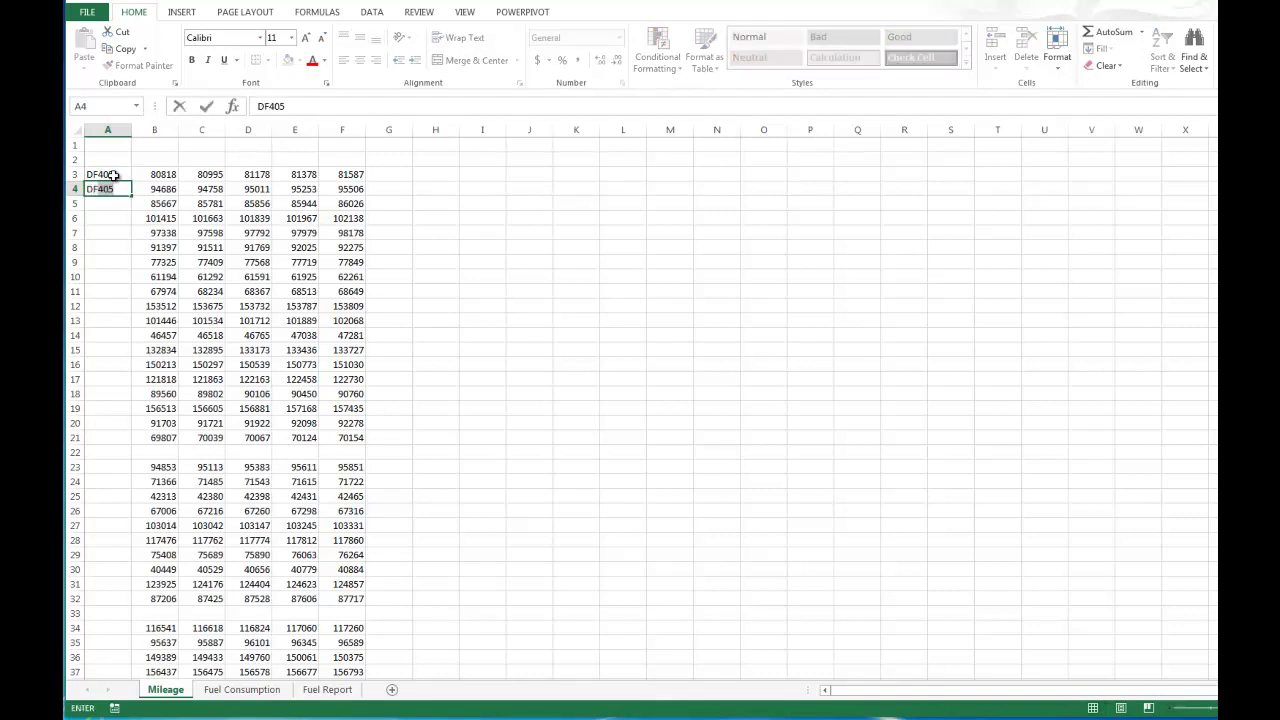
pyautogui.write('410')
pyautogui.press('Return')
pyautogui.write('DF')
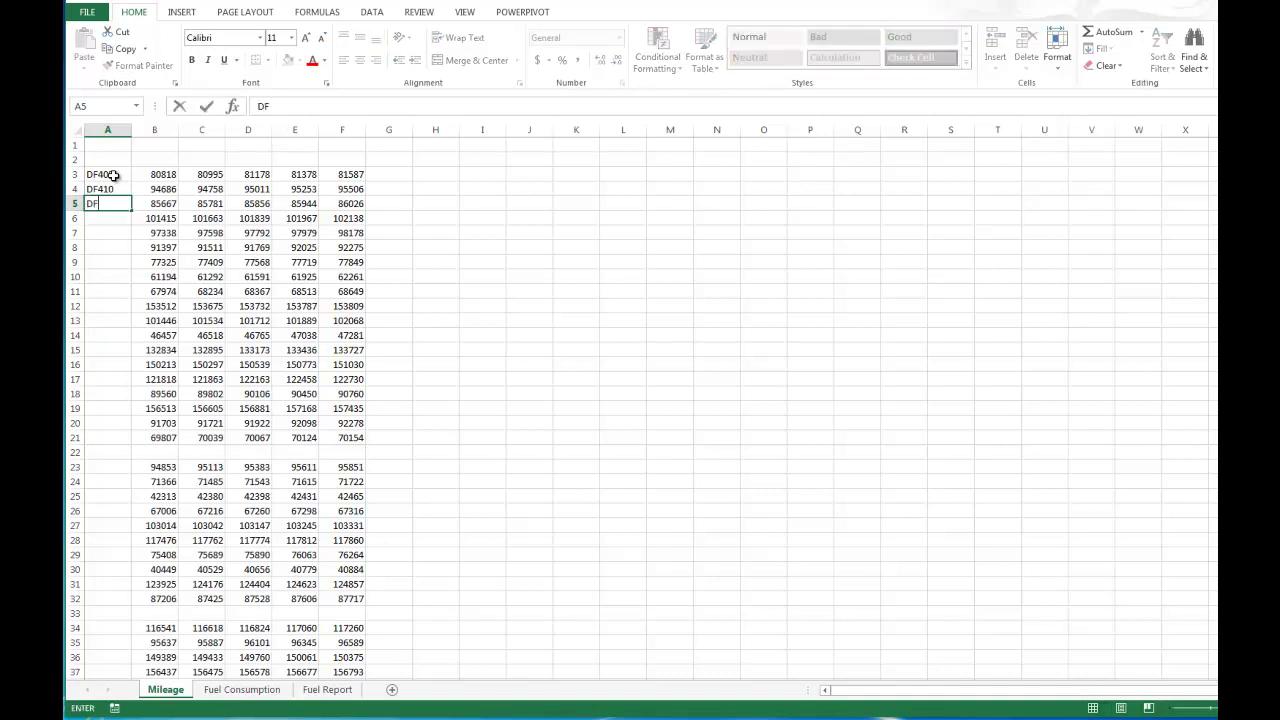
pyautogui.write('410')
pyautogui.write('5')
pyautogui.click(115, 222)
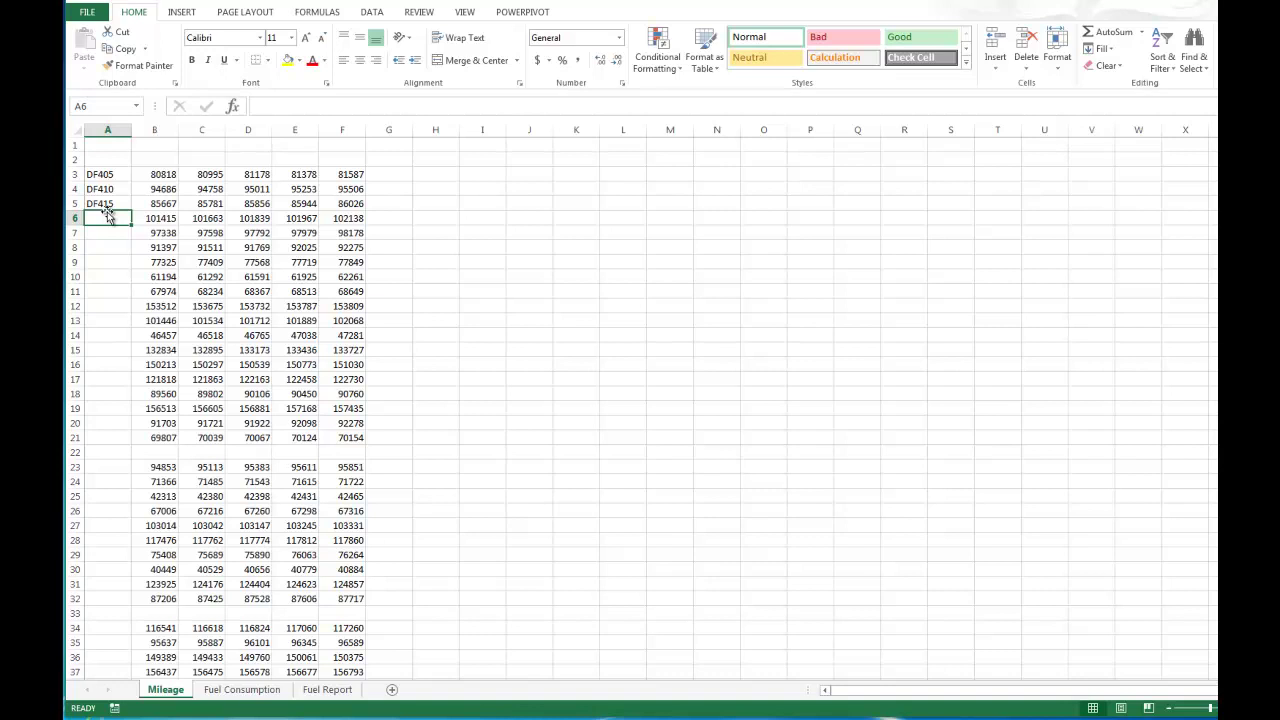
# - Fill the code series from A3:A5 down column A to row 52, the last row of mileage data
pyautogui.scroll(-1, 122, 497)
pyautogui.scroll(1, 122, 497)
pyautogui.moveTo(117, 176); pyautogui.dragTo(110, 203)
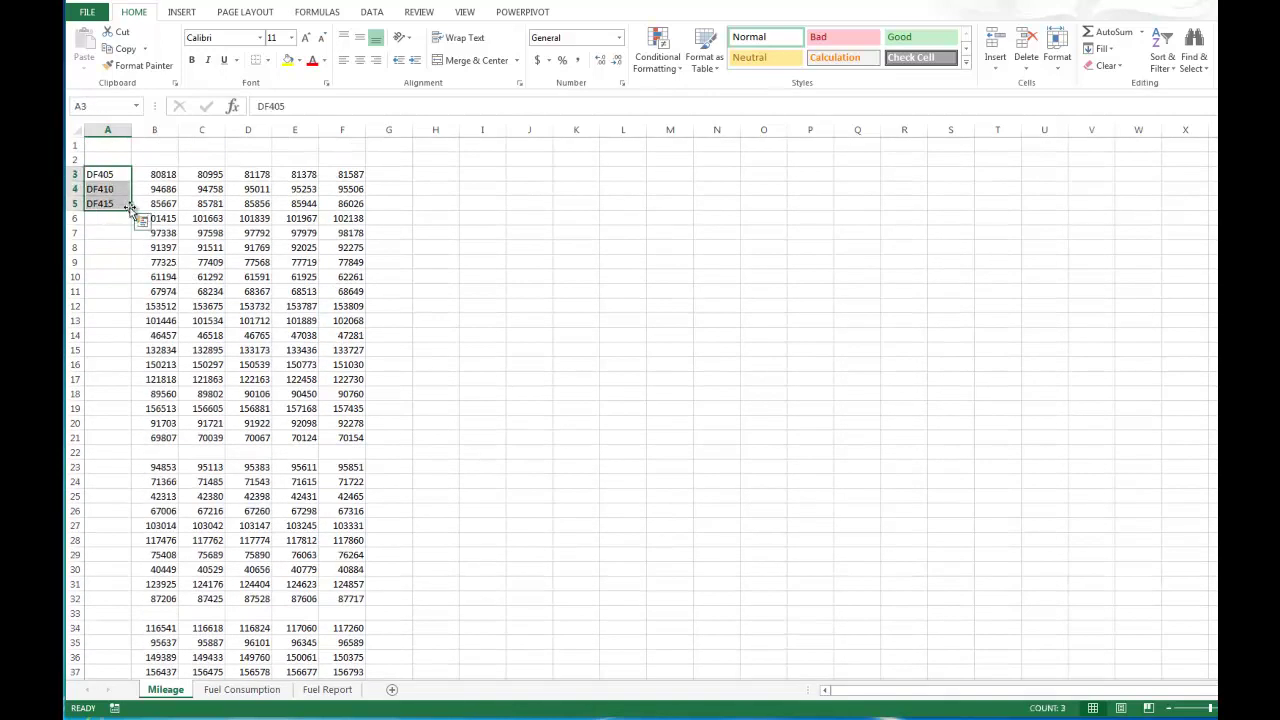
pyautogui.moveTo(130, 211); pyautogui.dragTo(135, 630)
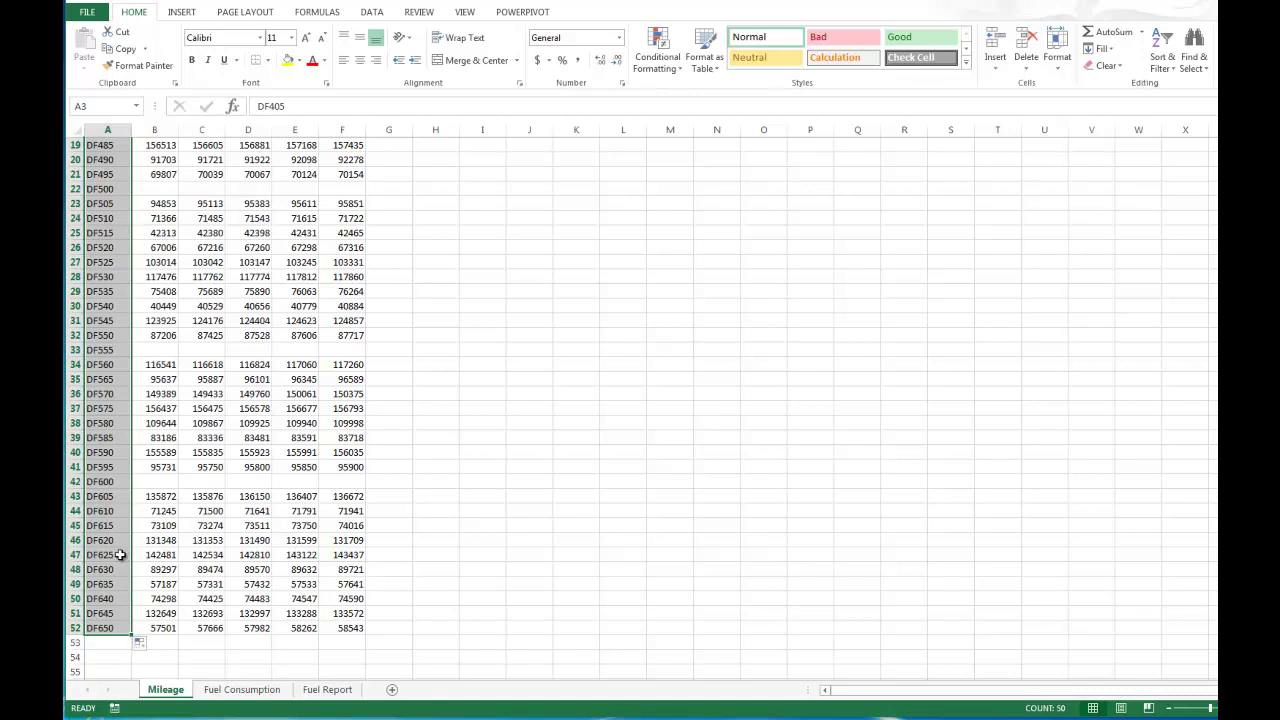
# - Copy the codes in A3:A52 of the Mileage sheet into the Fuel Consumption sheet, starting at cell A1
pyautogui.rightClick(116, 541)
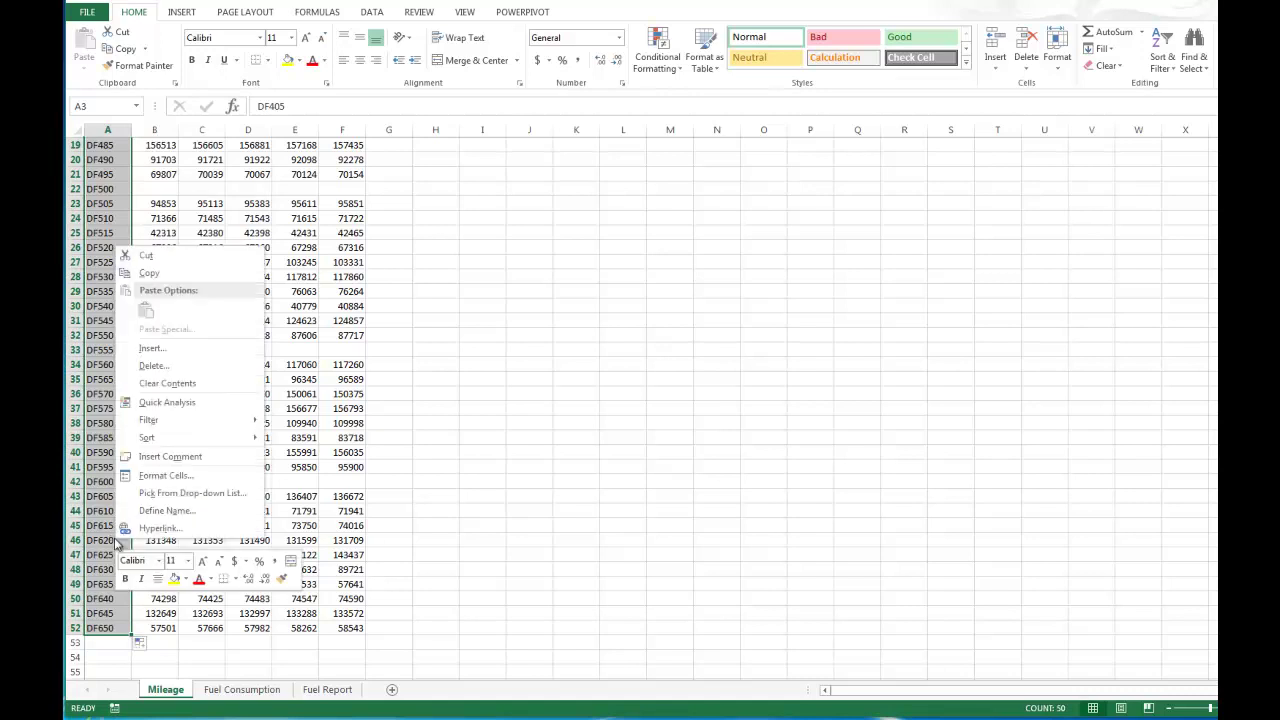
pyautogui.click(157, 277)
pyautogui.scroll(6, 180, 400)
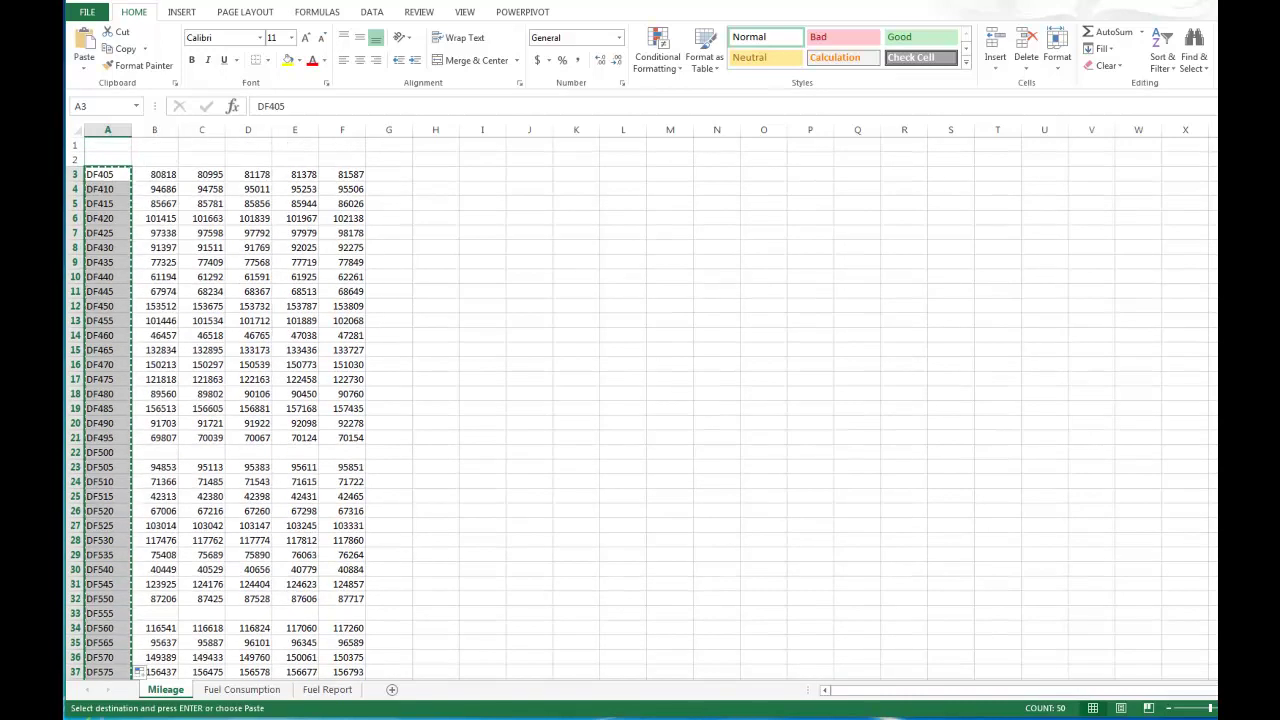
pyautogui.click(268, 690)
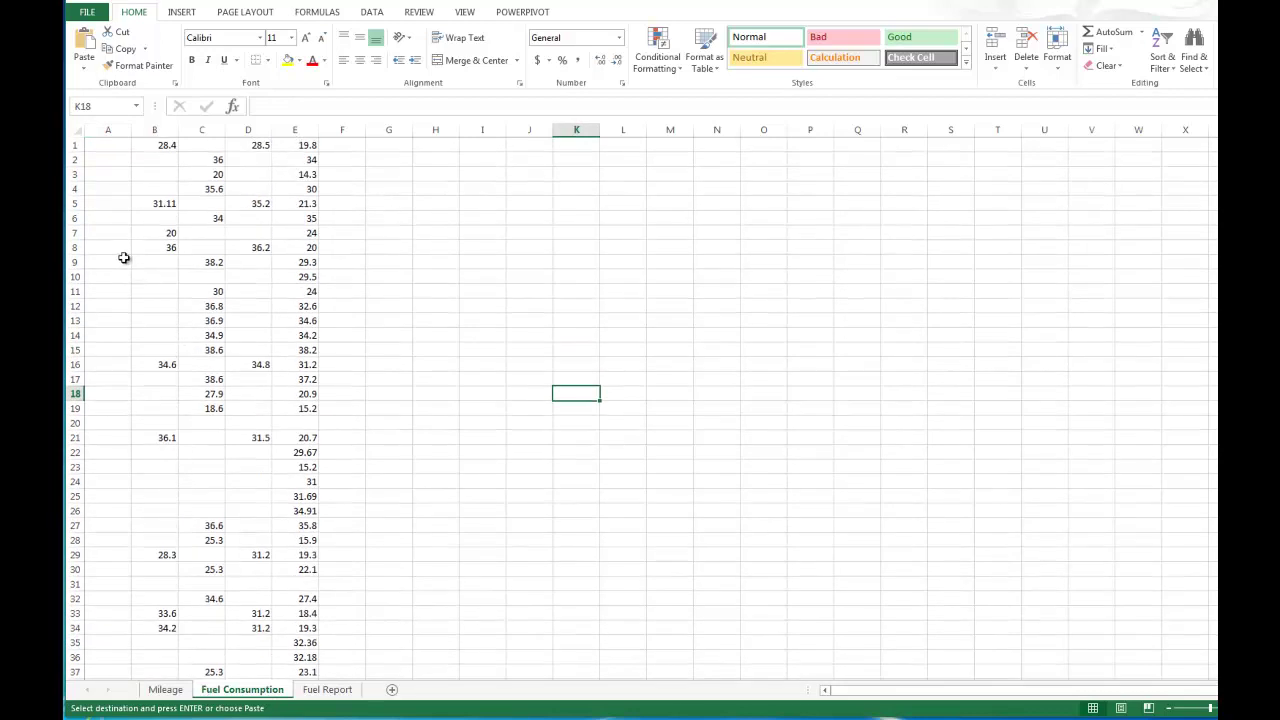
pyautogui.click(110, 145)
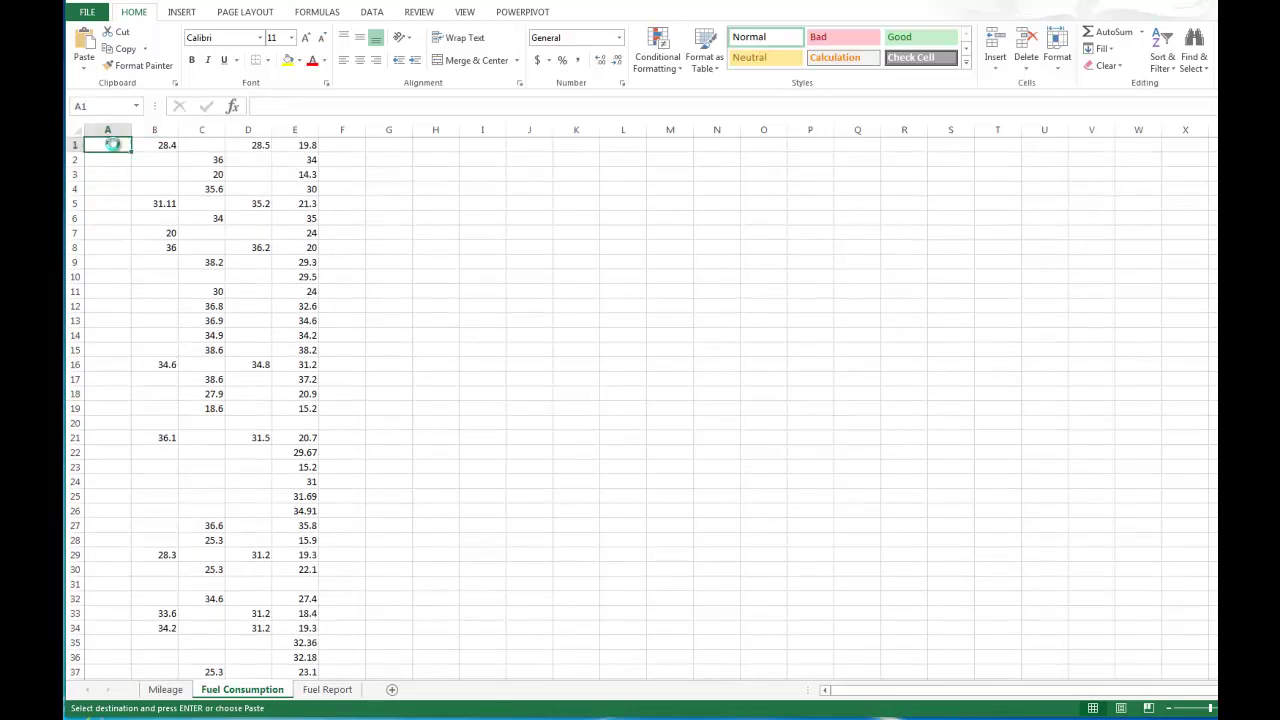
pyautogui.hotkey('ctrl', 'v')
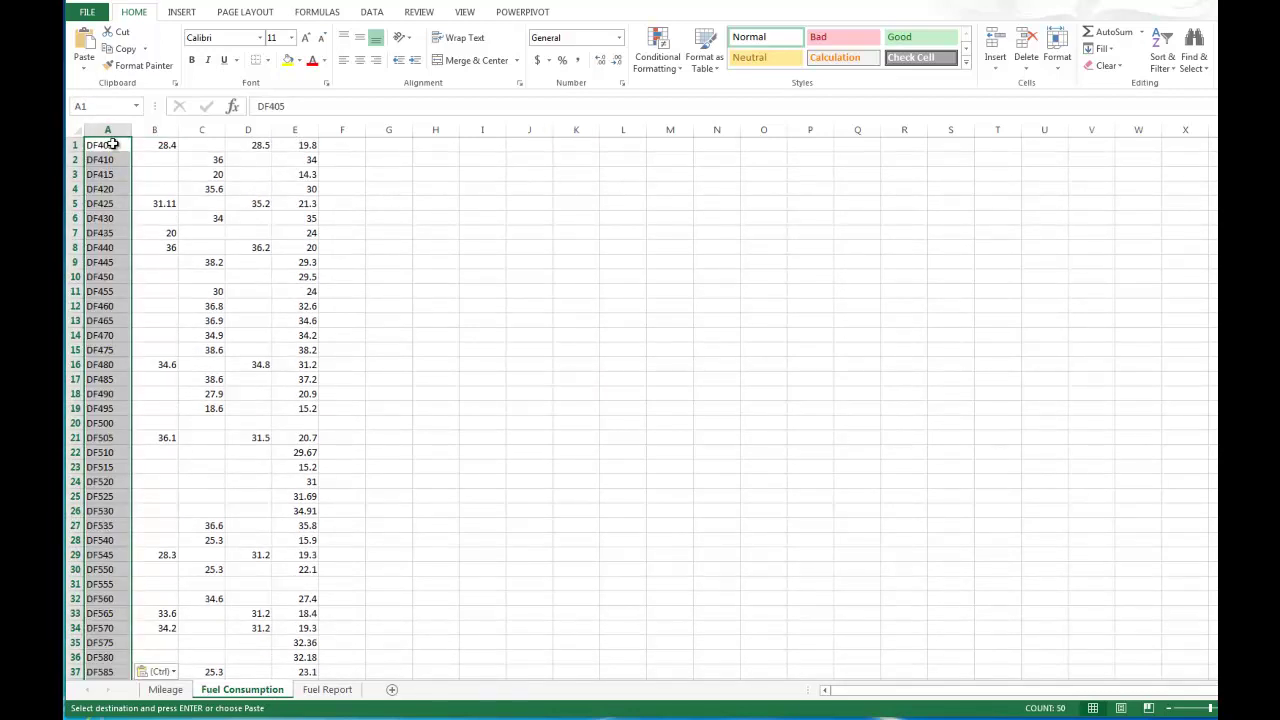
# - Paste the copied codes into the Fuel Report sheet, starting at cell A1
pyautogui.scroll(-3, 193, 262)
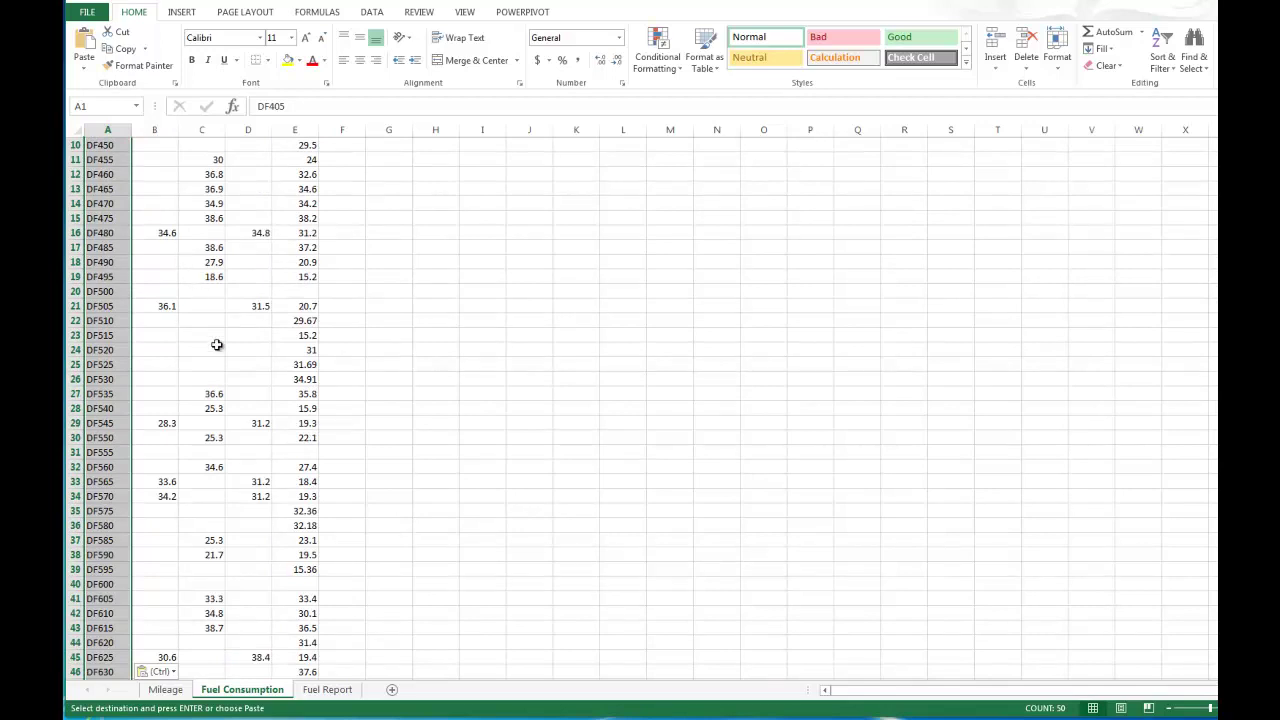
pyautogui.click(336, 692)
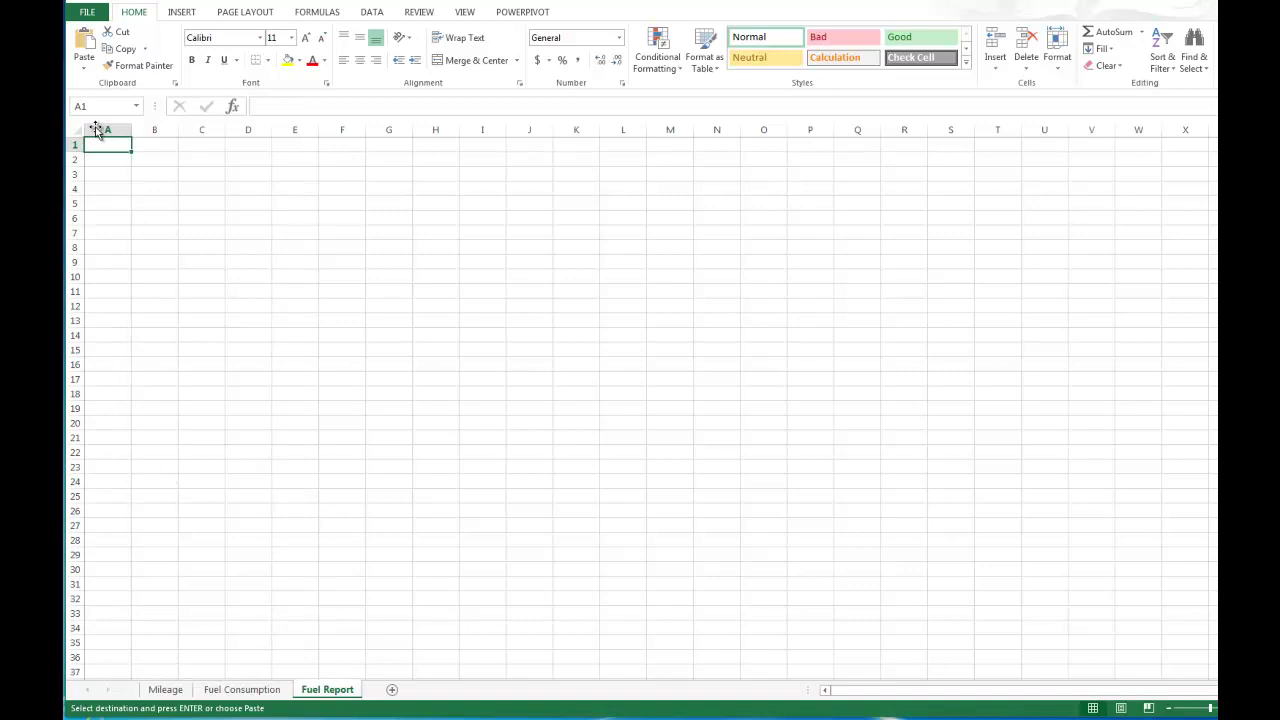
pyautogui.hotkey('ctrl', 'v')
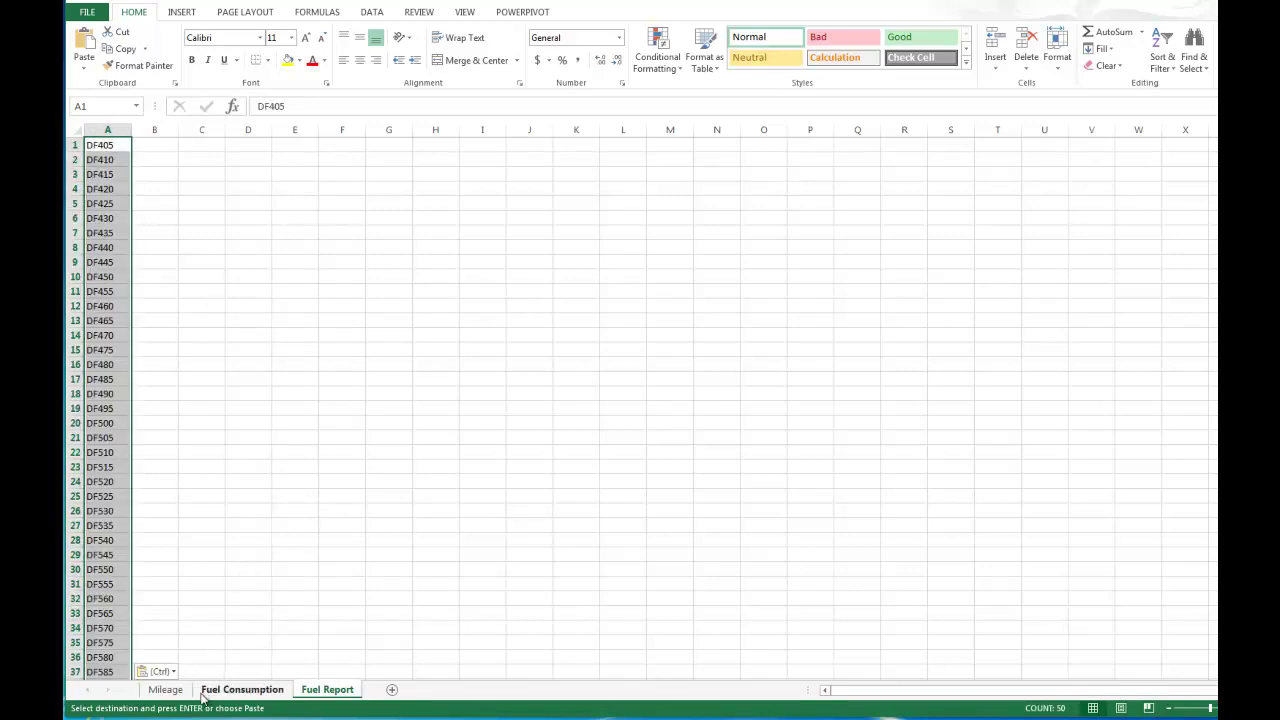
# - Enter the title "Week 40 Mileage Report" in cell A1 of the Mileage sheet
pyautogui.click(170, 690)
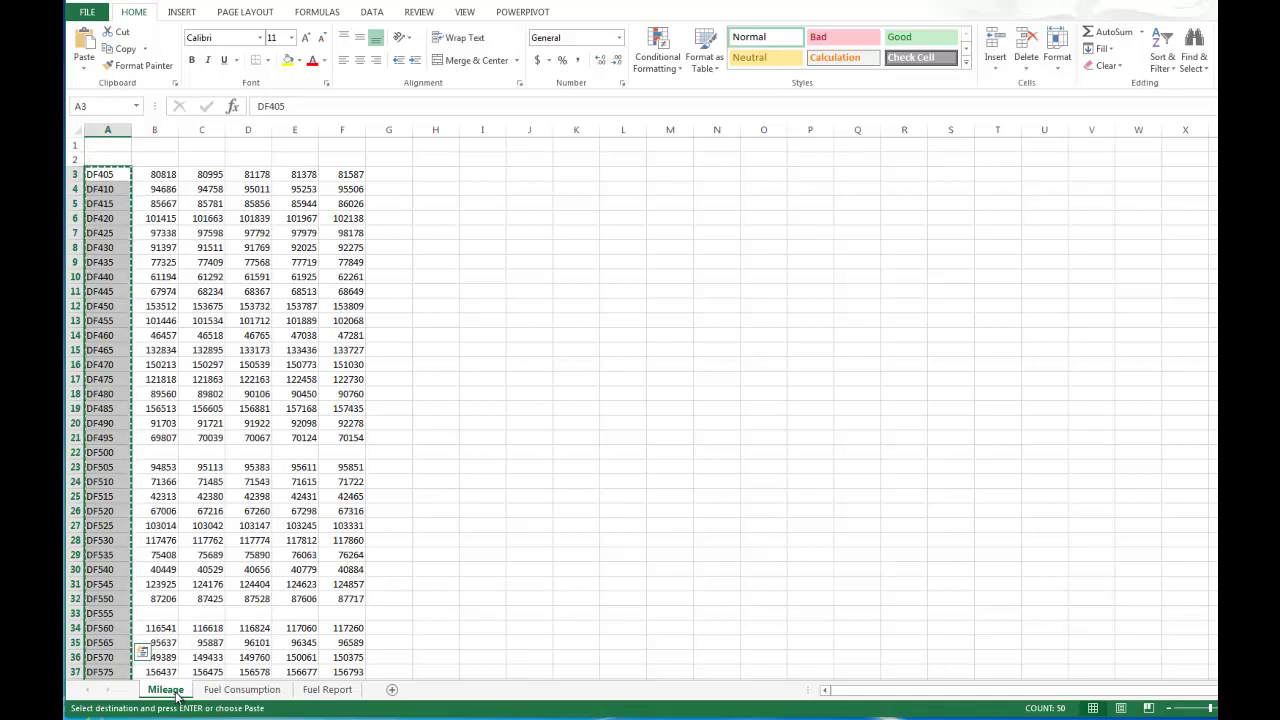
pyautogui.click(177, 692)
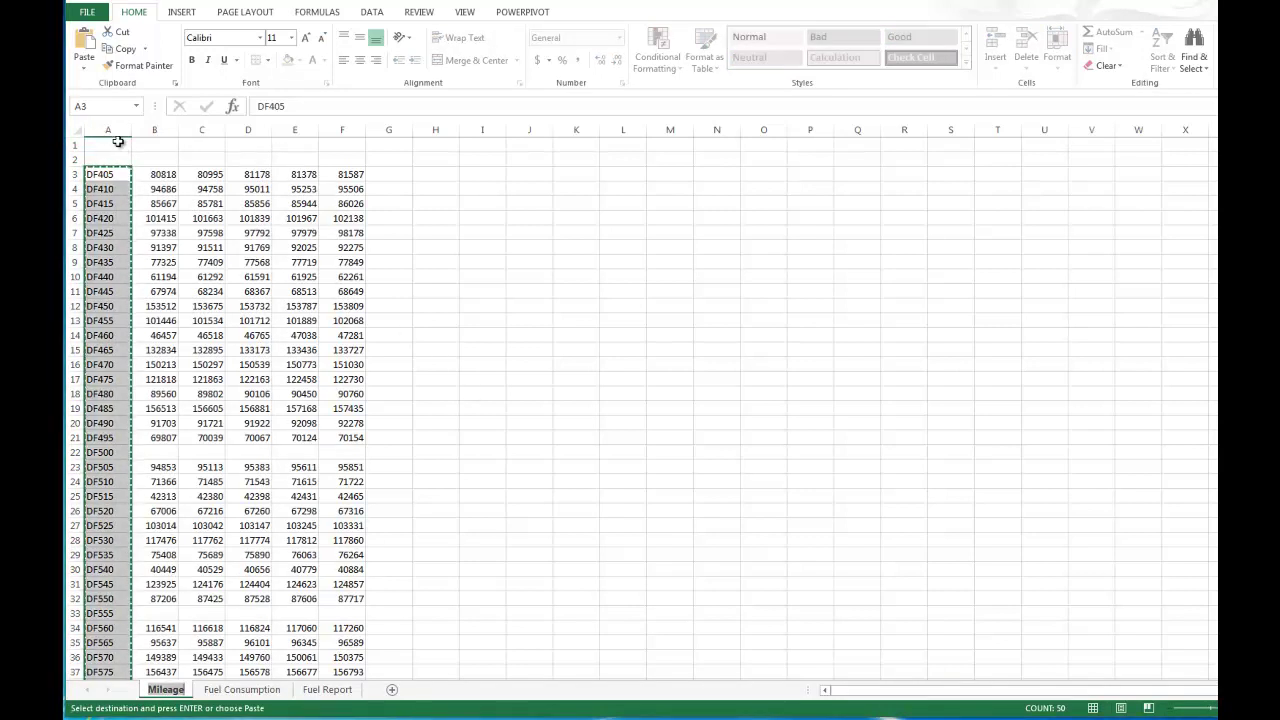
pyautogui.click(116, 144)
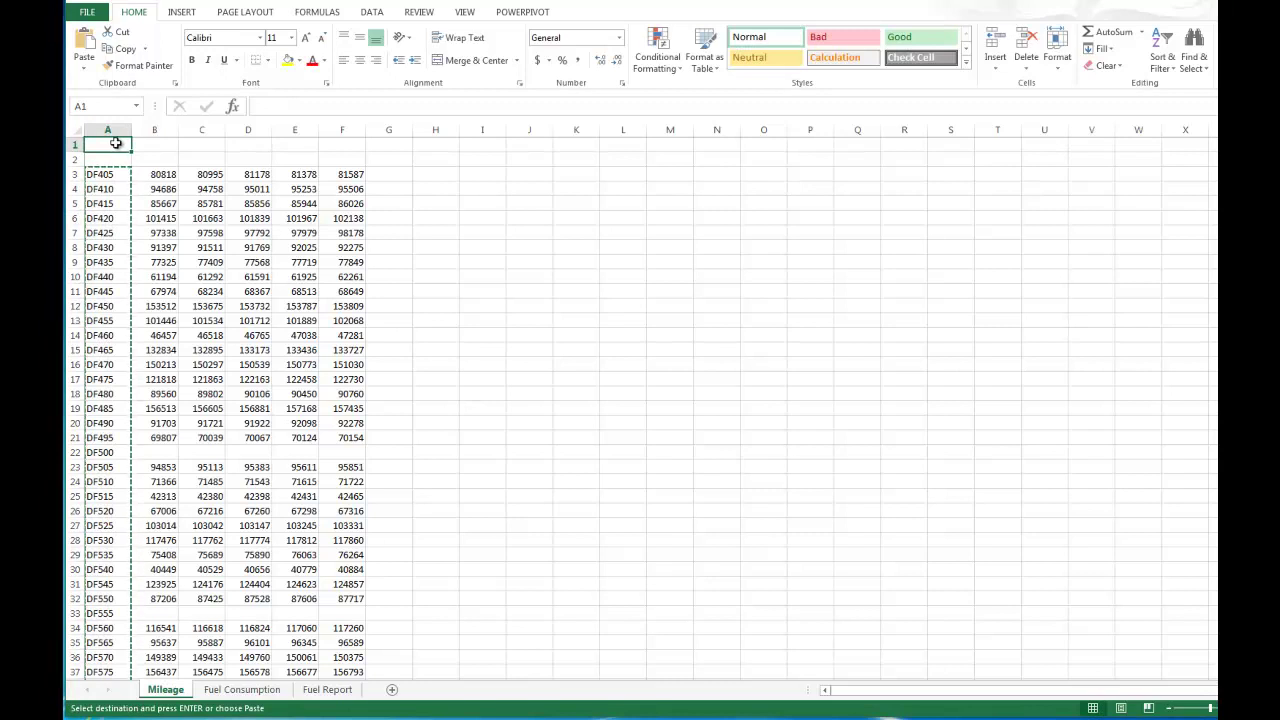
pyautogui.write('Wee')
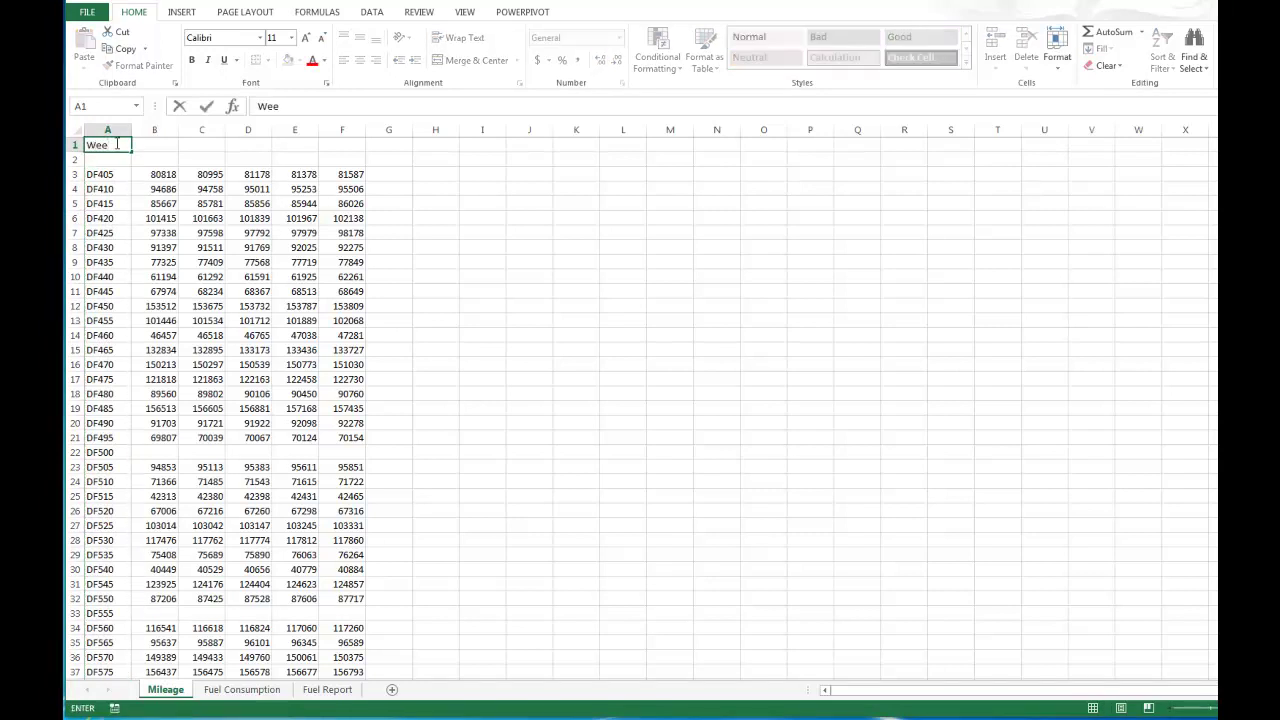
pyautogui.write('k 40 Milegage')
pyautogui.press('BackSpace')
pyautogui.press('BackSpace')
pyautogui.press('BackSpace')
pyautogui.write('age Report')
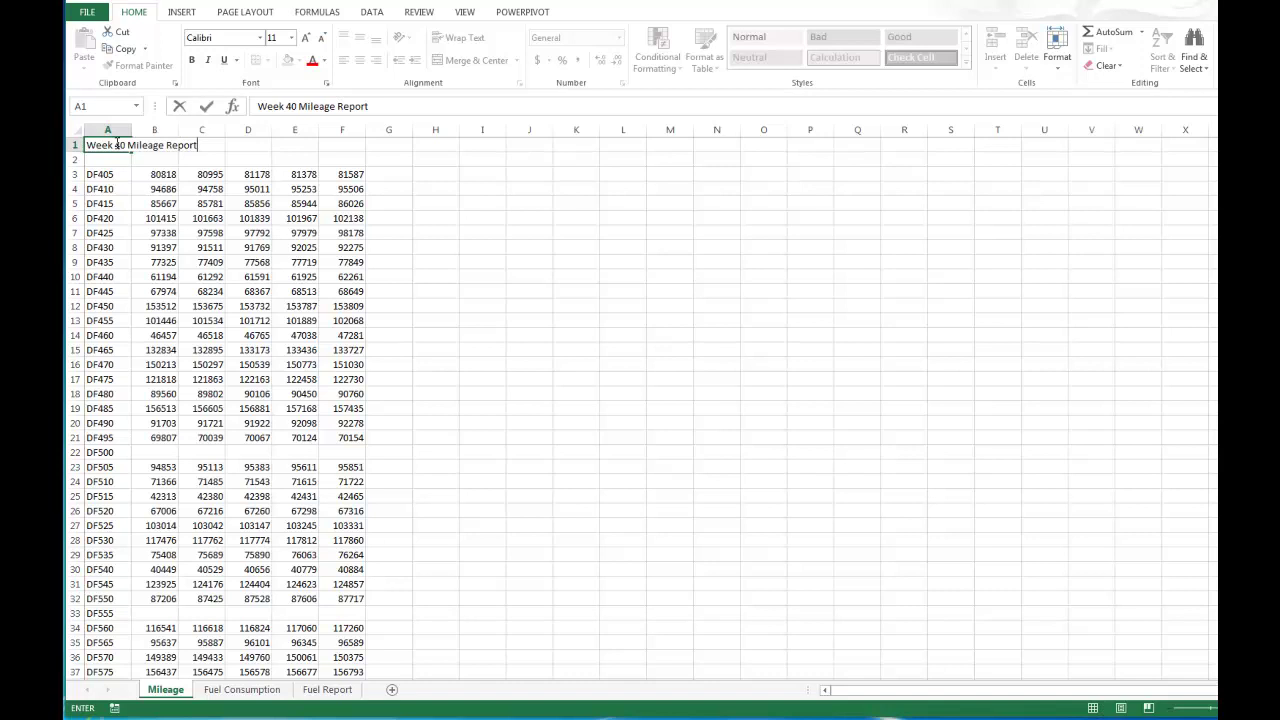
# - Enter the heading Truck in A2 and fill the weekday headings Mon through Fri across B2:F2
pyautogui.press('Return')
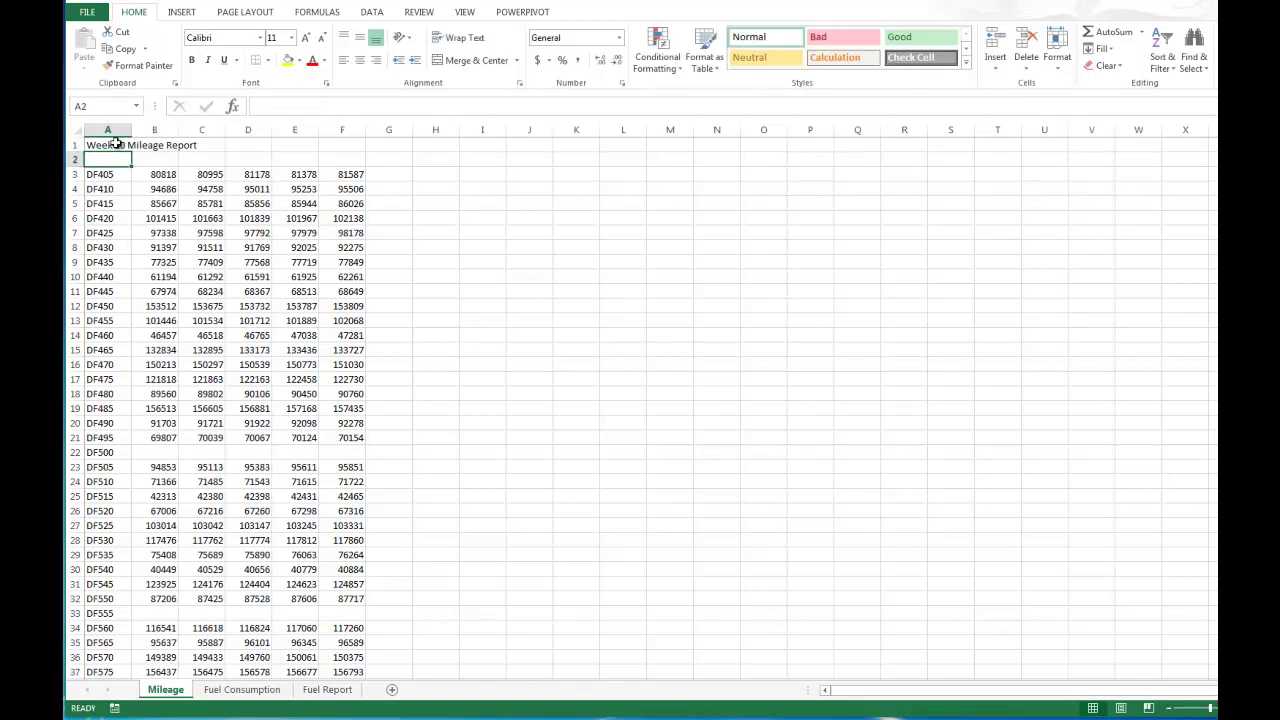
pyautogui.write('Truck')
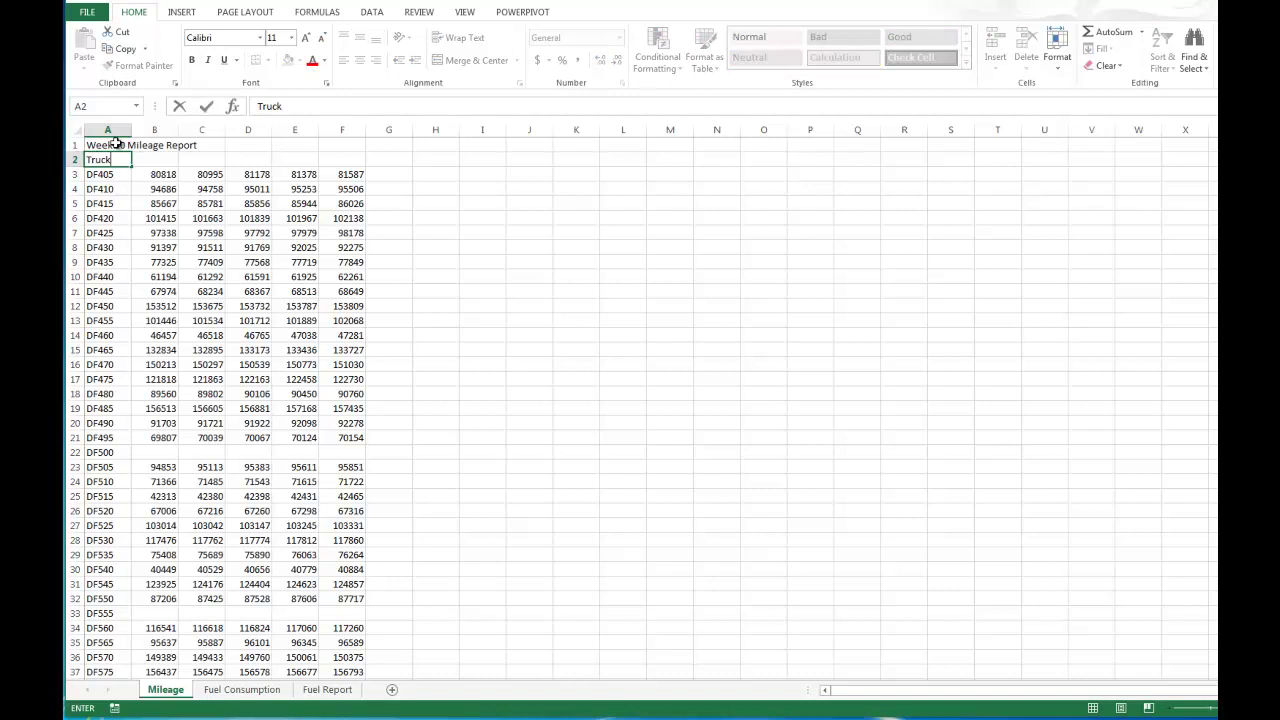
pyautogui.press('Tab')
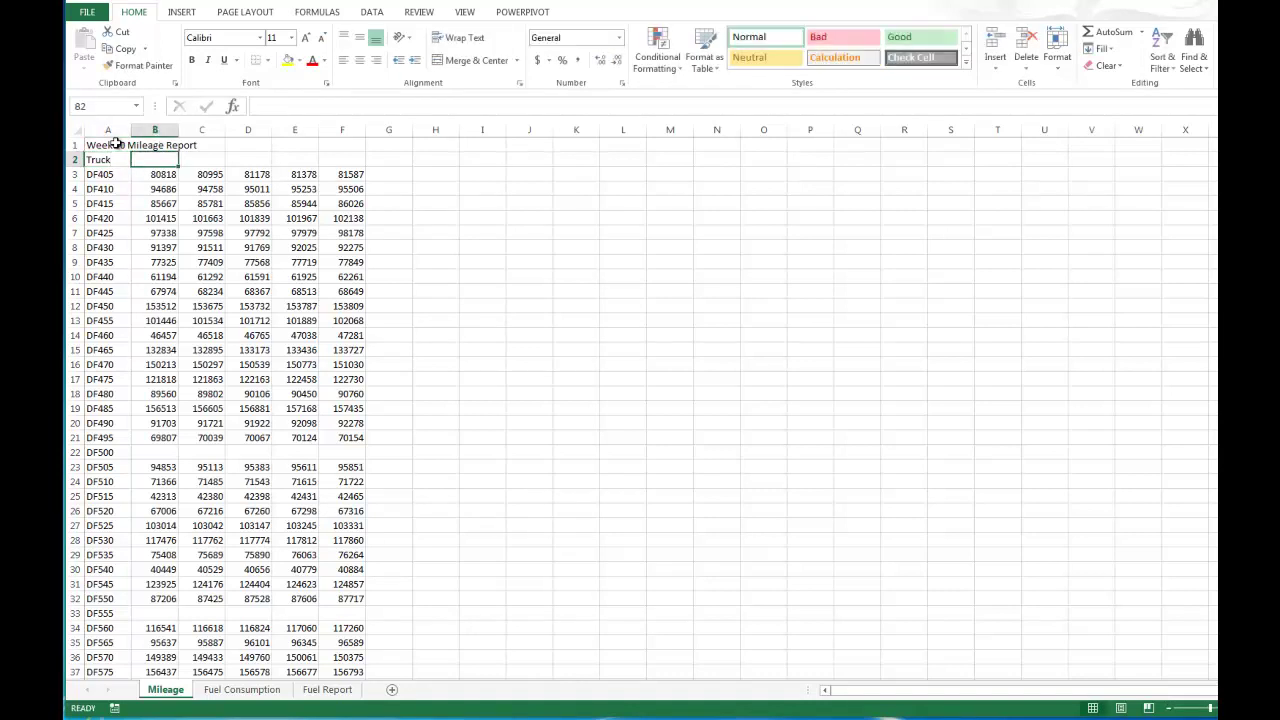
pyautogui.write('M')
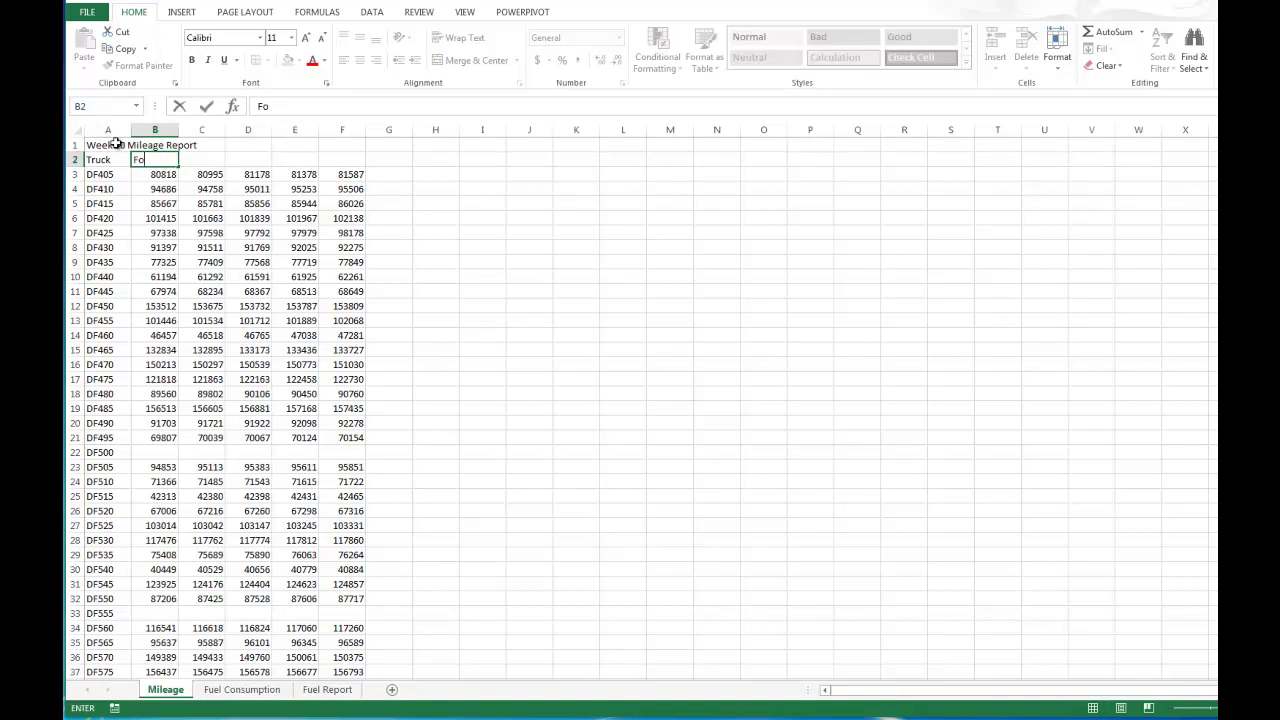
pyautogui.press('BackSpace')
pyautogui.write('Mon')
pyautogui.moveTo(179, 167); pyautogui.dragTo(357, 175)
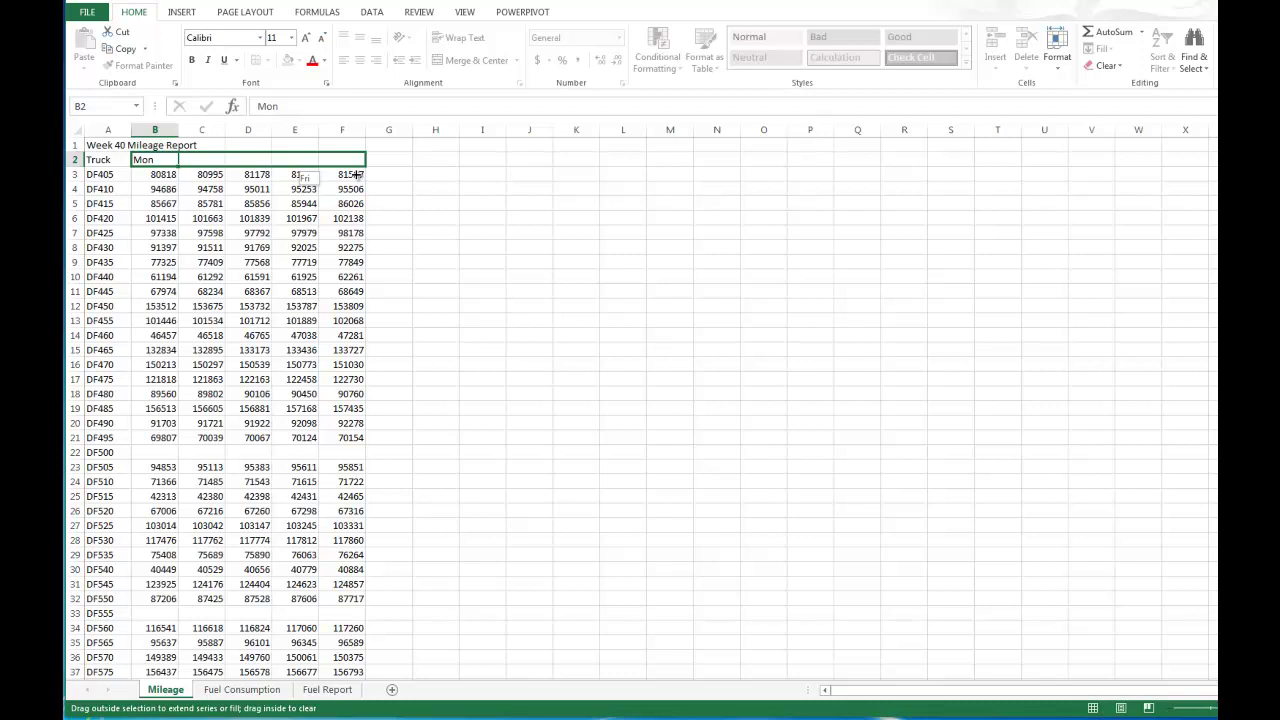
pyautogui.moveTo(357, 175); pyautogui.dragTo(352, 176)
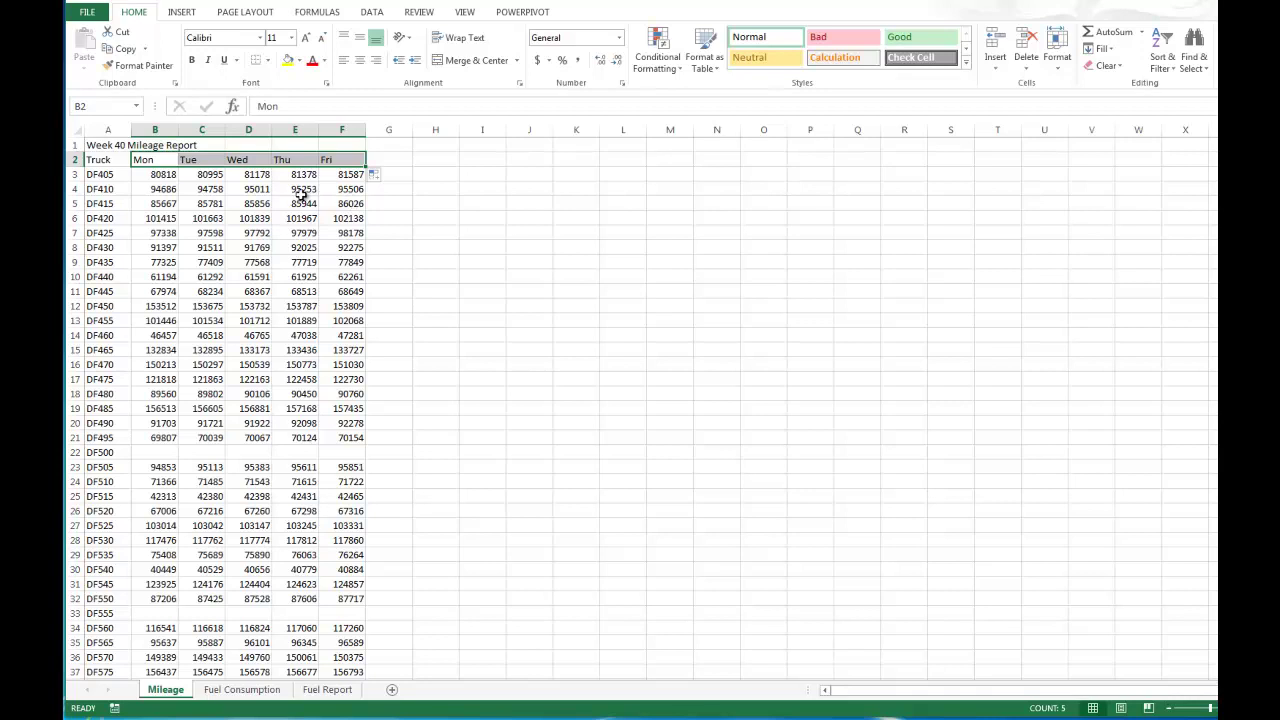
# - Add the heading "Total Miles per Truck" in cell G2 of the Mileage sheet
pyautogui.click(398, 162)
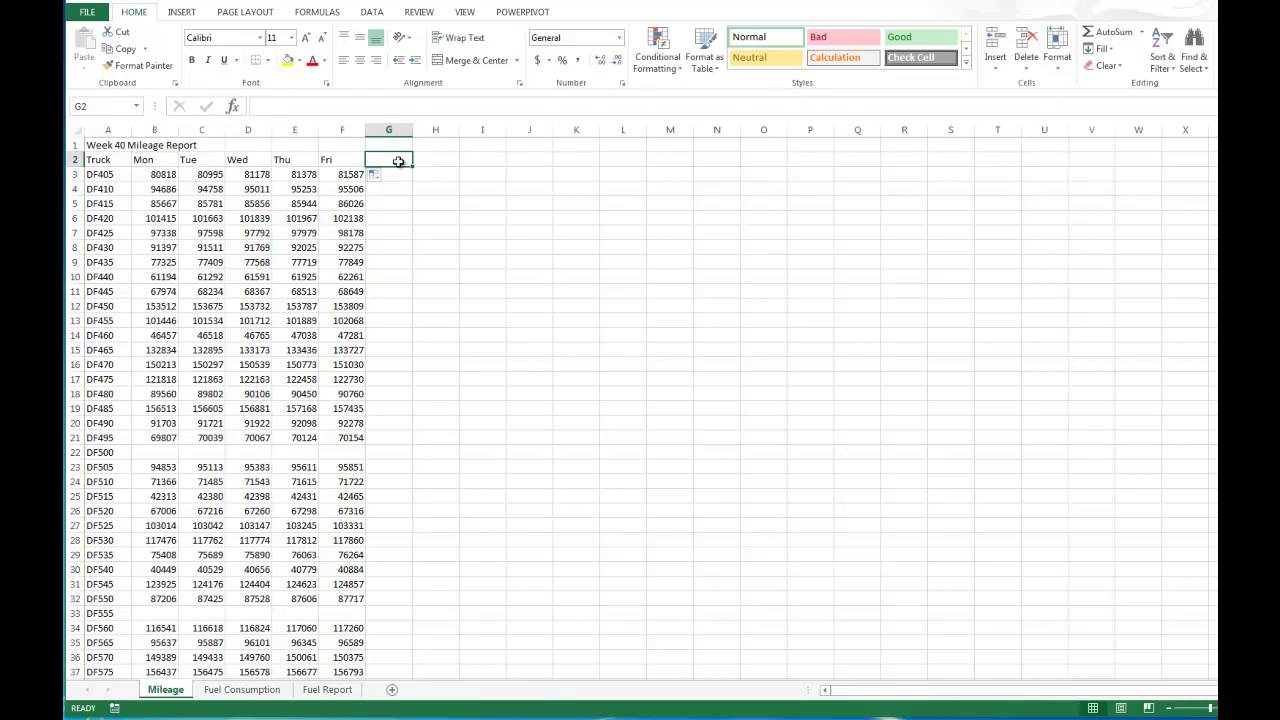
pyautogui.write('Total Mi')
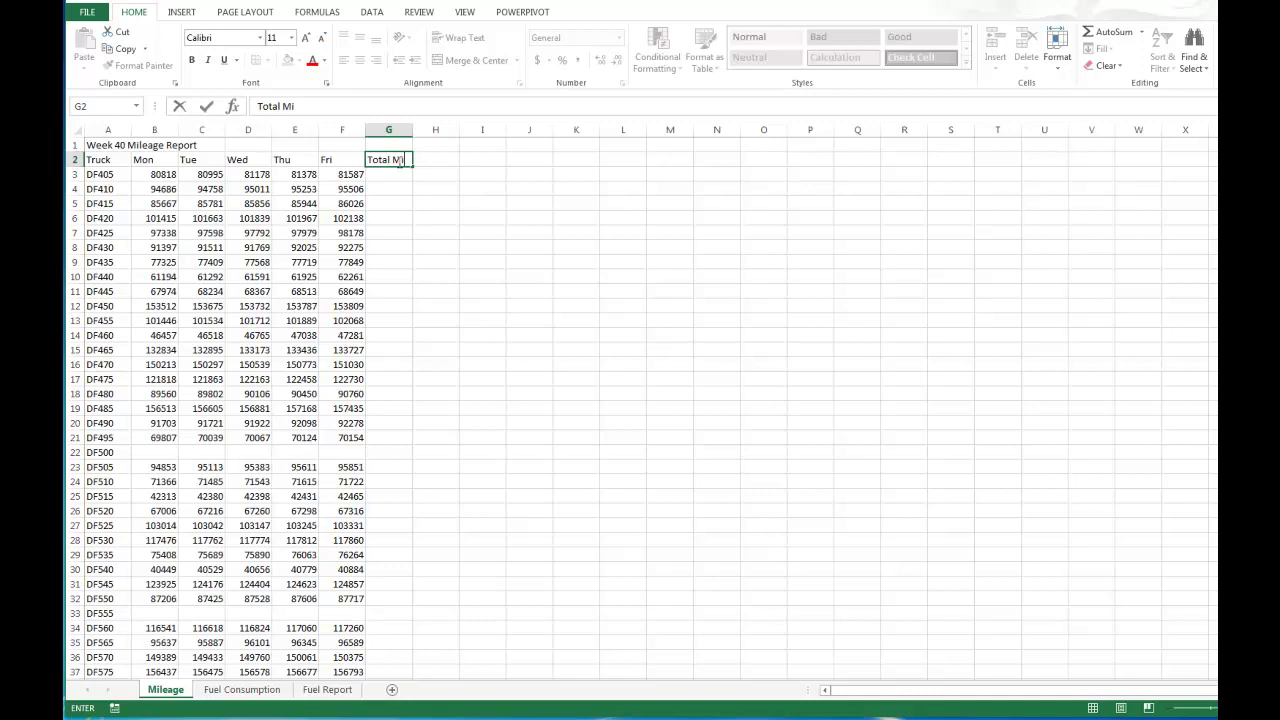
pyautogui.write('les per Truck')
pyautogui.press('Return')
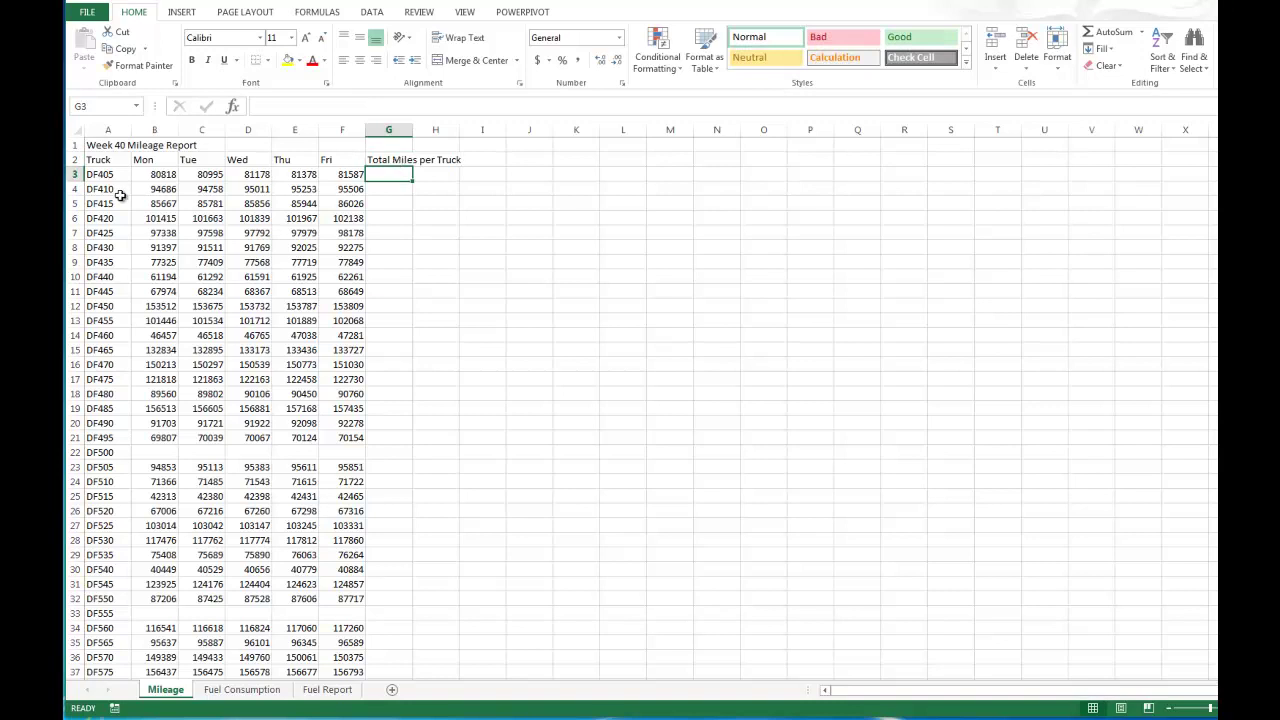
# - Center and bold the column headings in A2:G2
pyautogui.moveTo(97, 162); pyautogui.dragTo(376, 160)
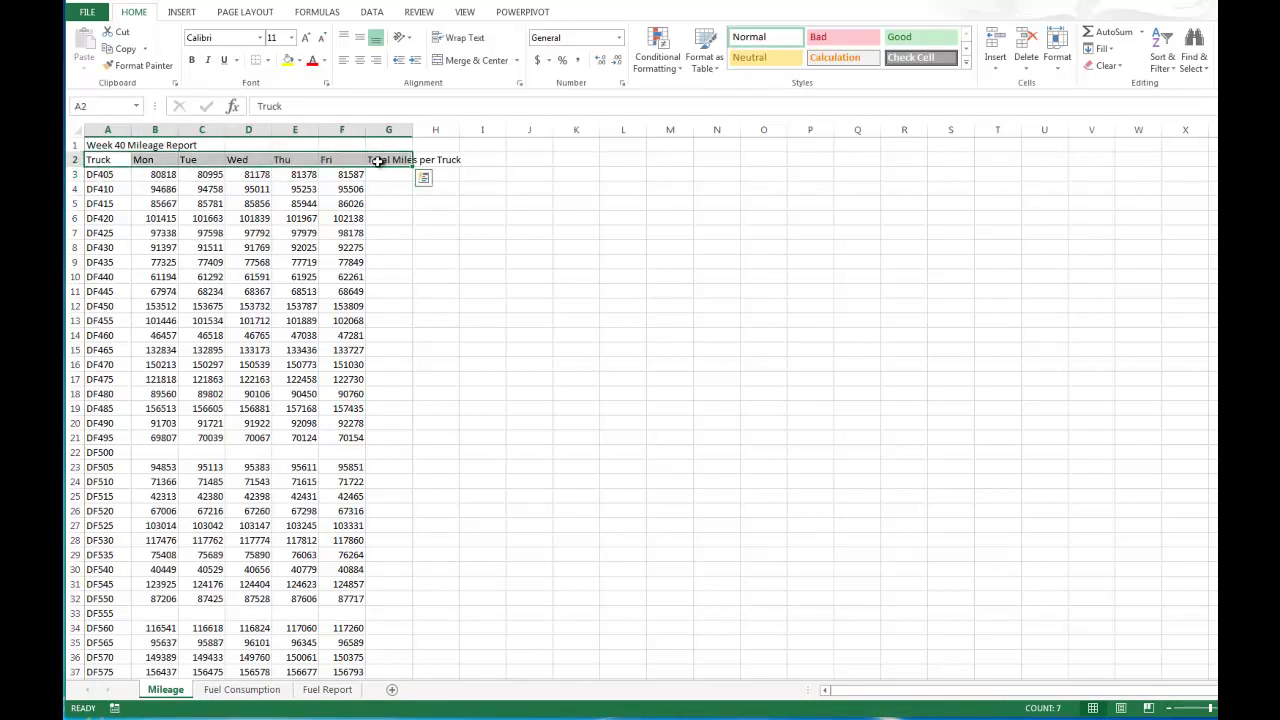
pyautogui.click(359, 62)
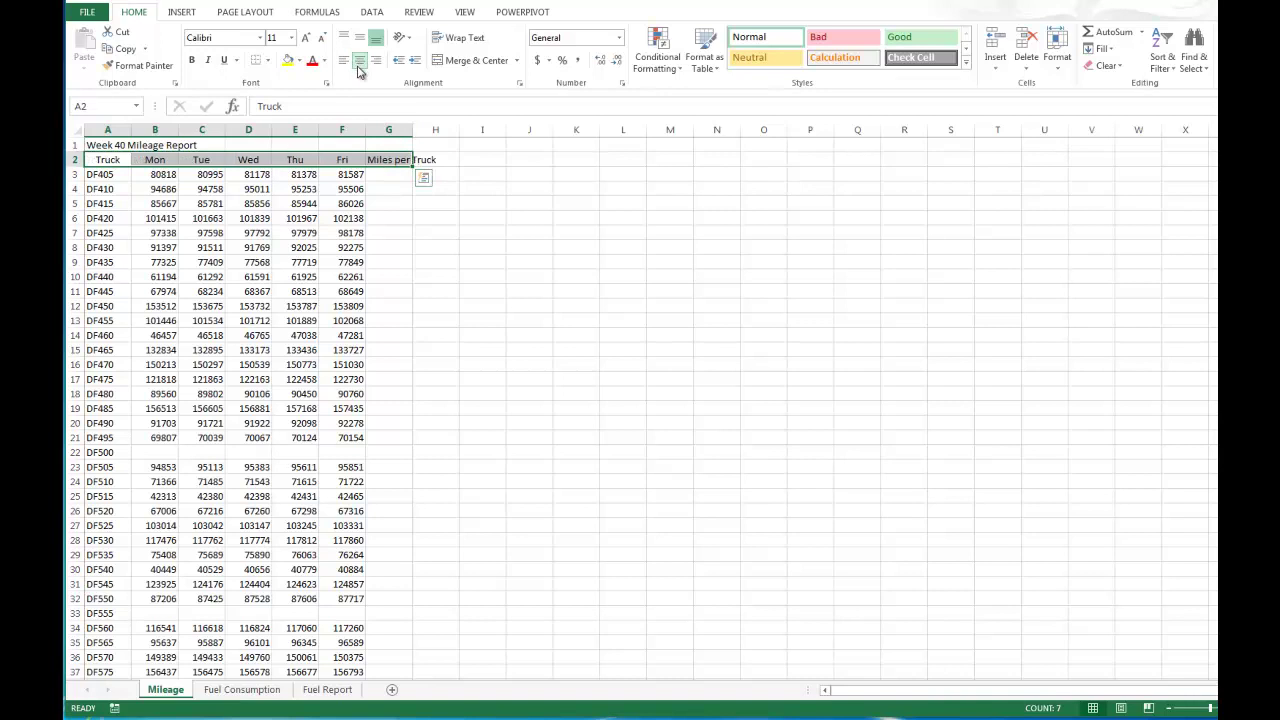
pyautogui.click(192, 61)
pyautogui.click(183, 147)
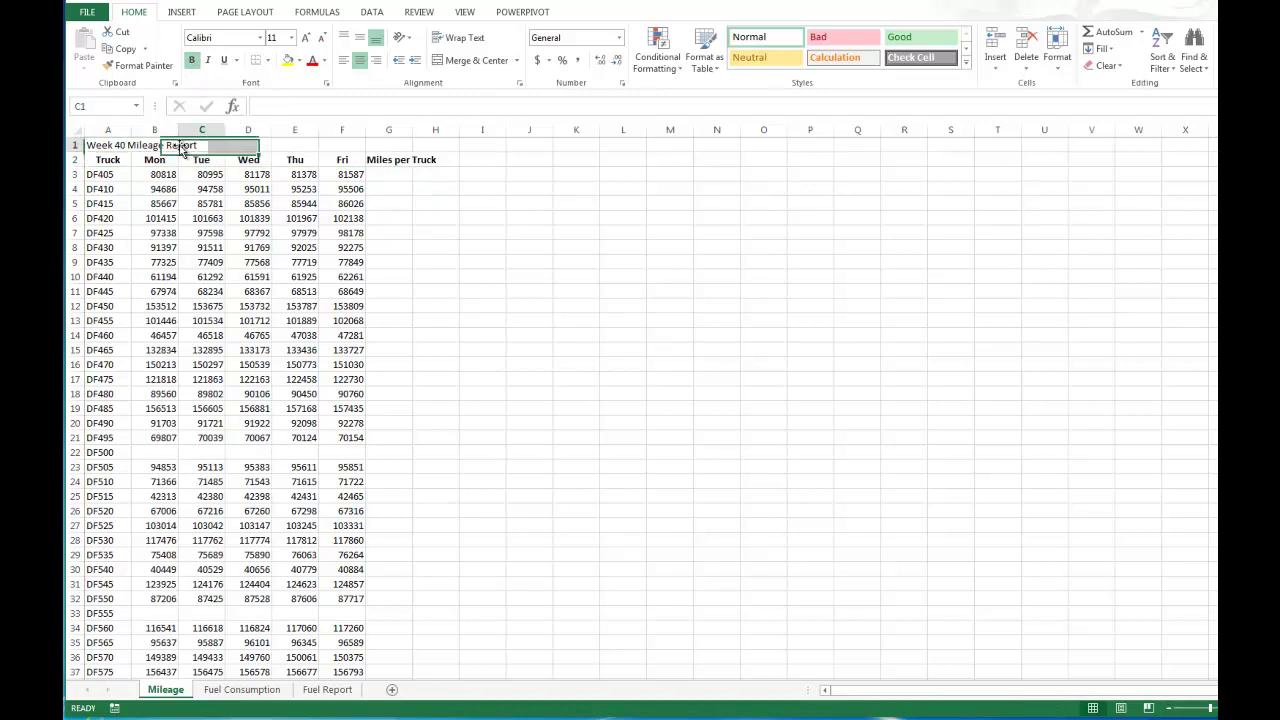
# - AutoFit column G so its width matches the "Total Miles per Truck" heading
pyautogui.click(396, 180)
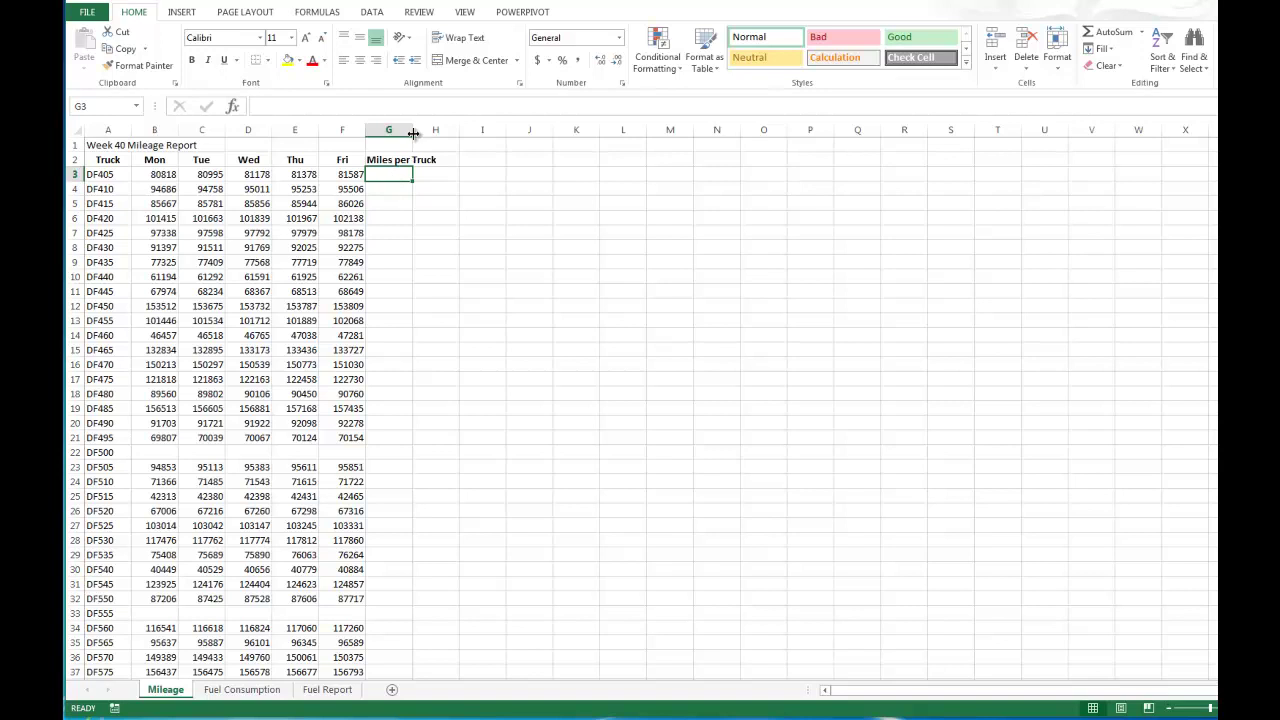
pyautogui.doubleClick(412, 133)
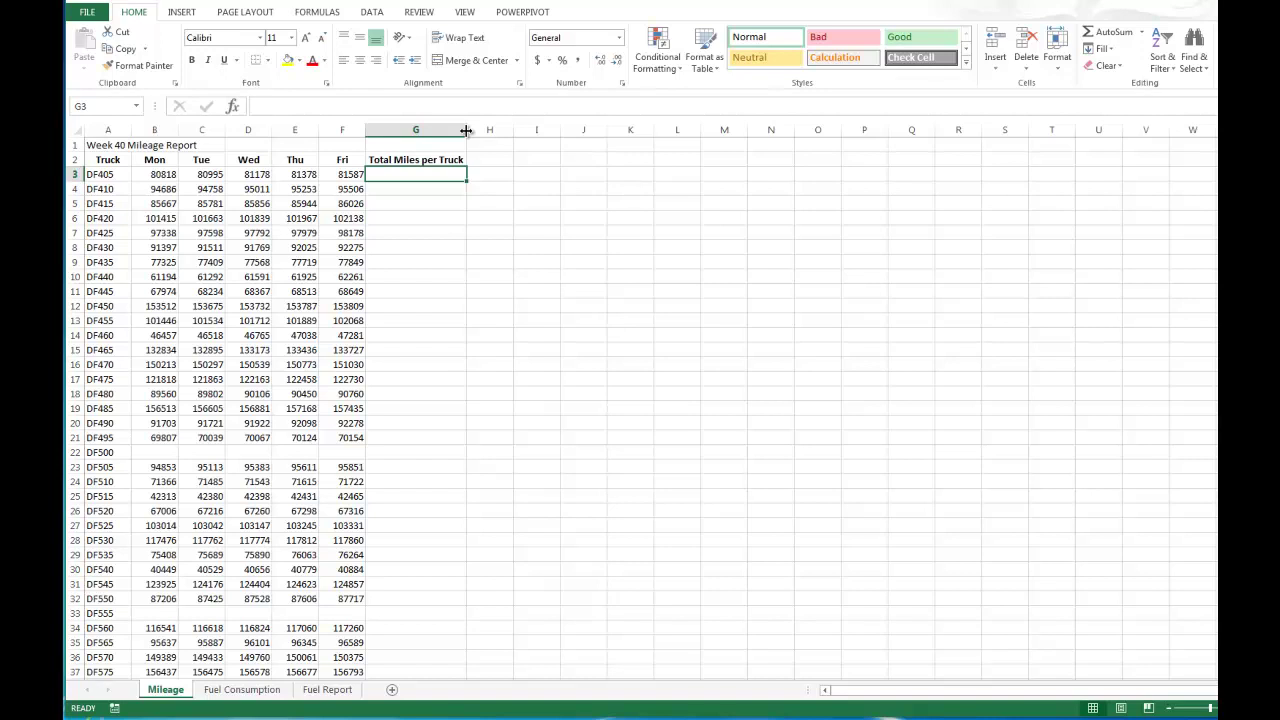
pyautogui.moveTo(465, 130); pyautogui.dragTo(407, 133)
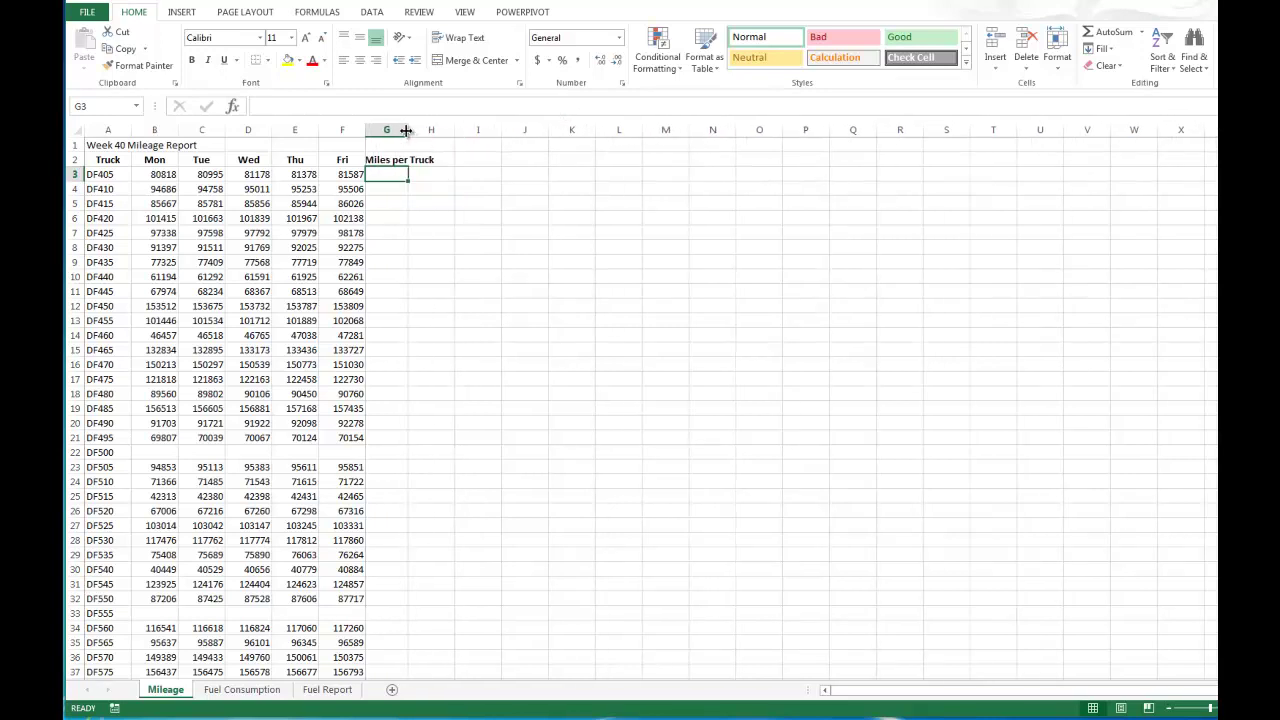
pyautogui.doubleClick(409, 131)
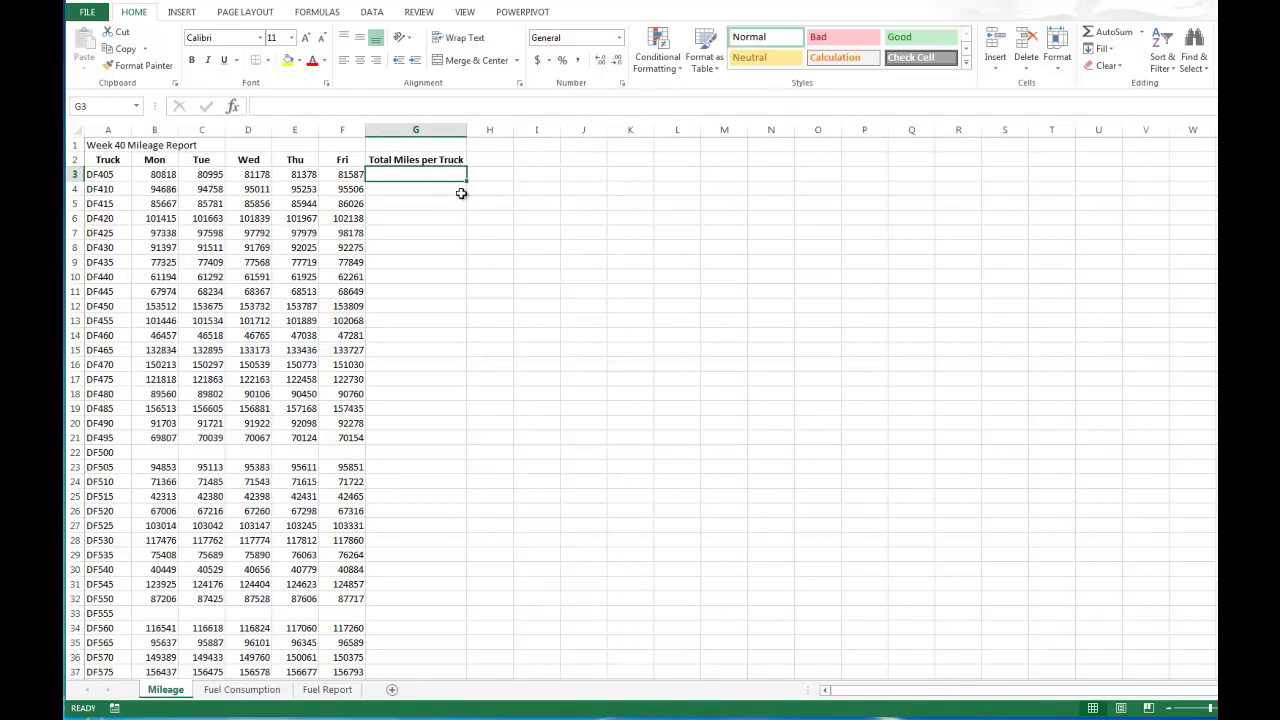
pyautogui.click(462, 131)
# - Below the last truck code, enter the labels "Total Miles" in A53 and "Average Miles" in A54
pyautogui.scroll(-10, 430, 320)
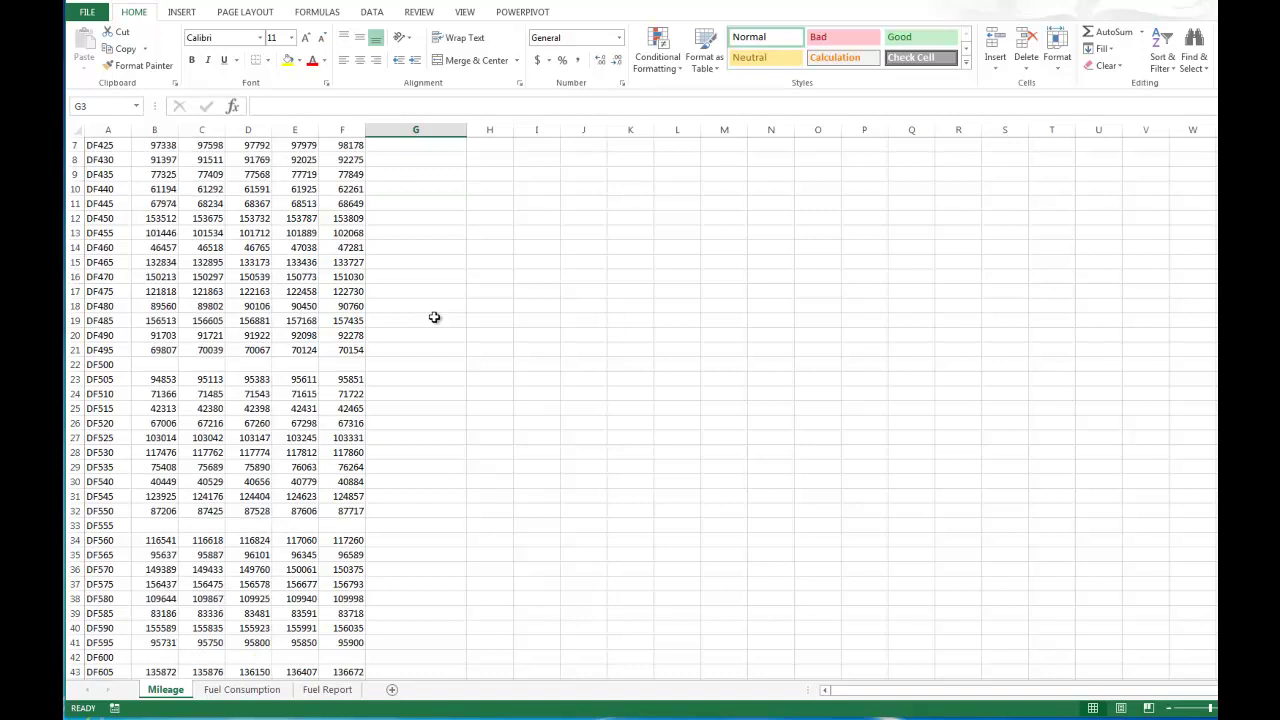
pyautogui.scroll(-6, 174, 357)
pyautogui.scroll(5, 186, 391)
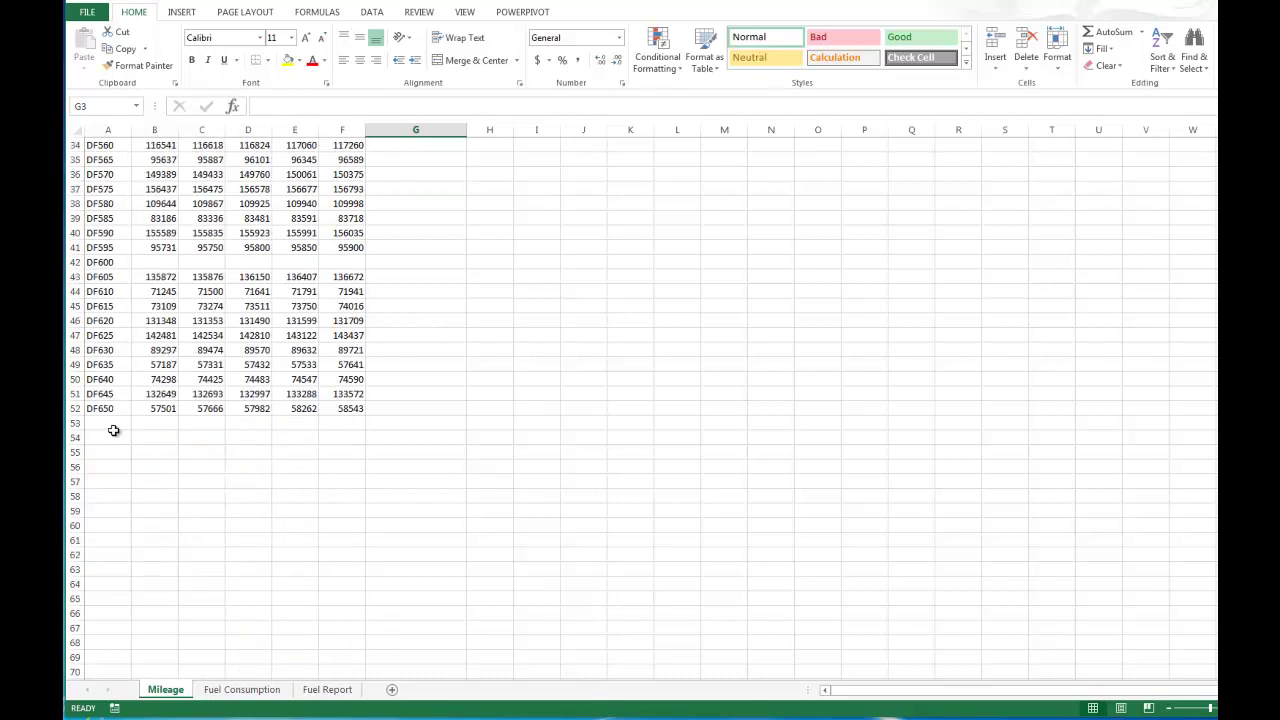
pyautogui.click(114, 425)
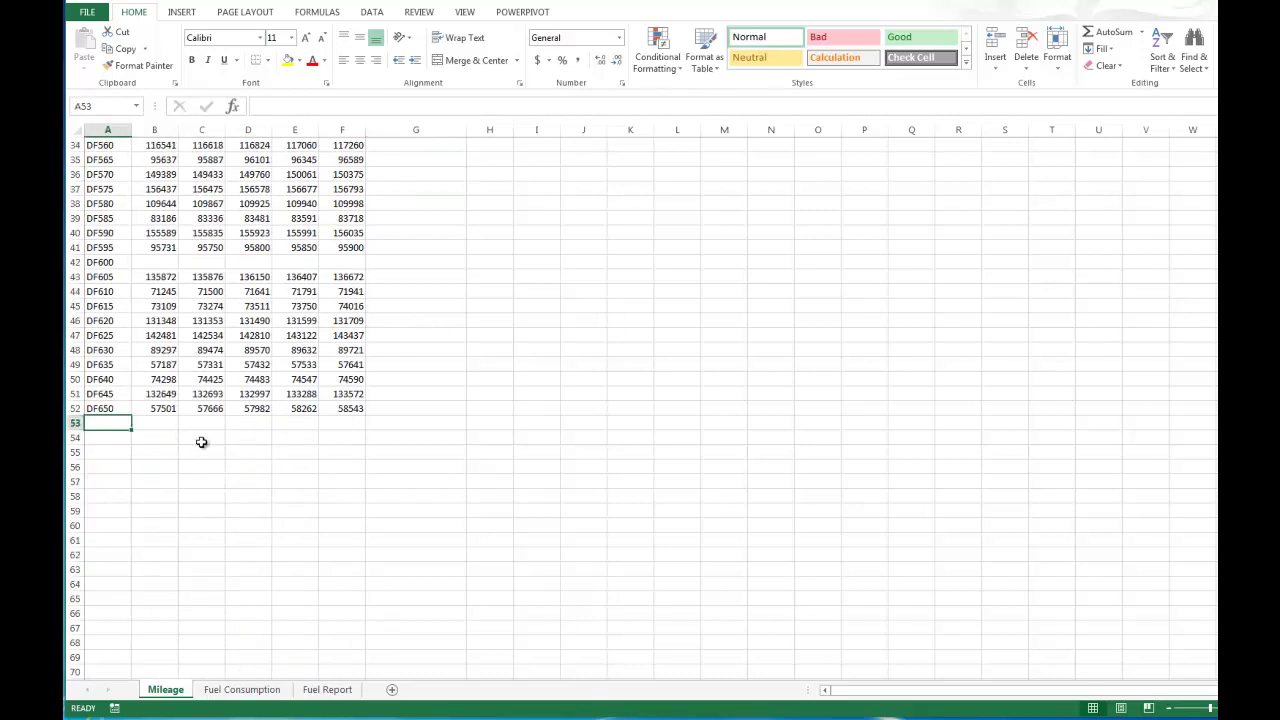
pyautogui.write('Truck')
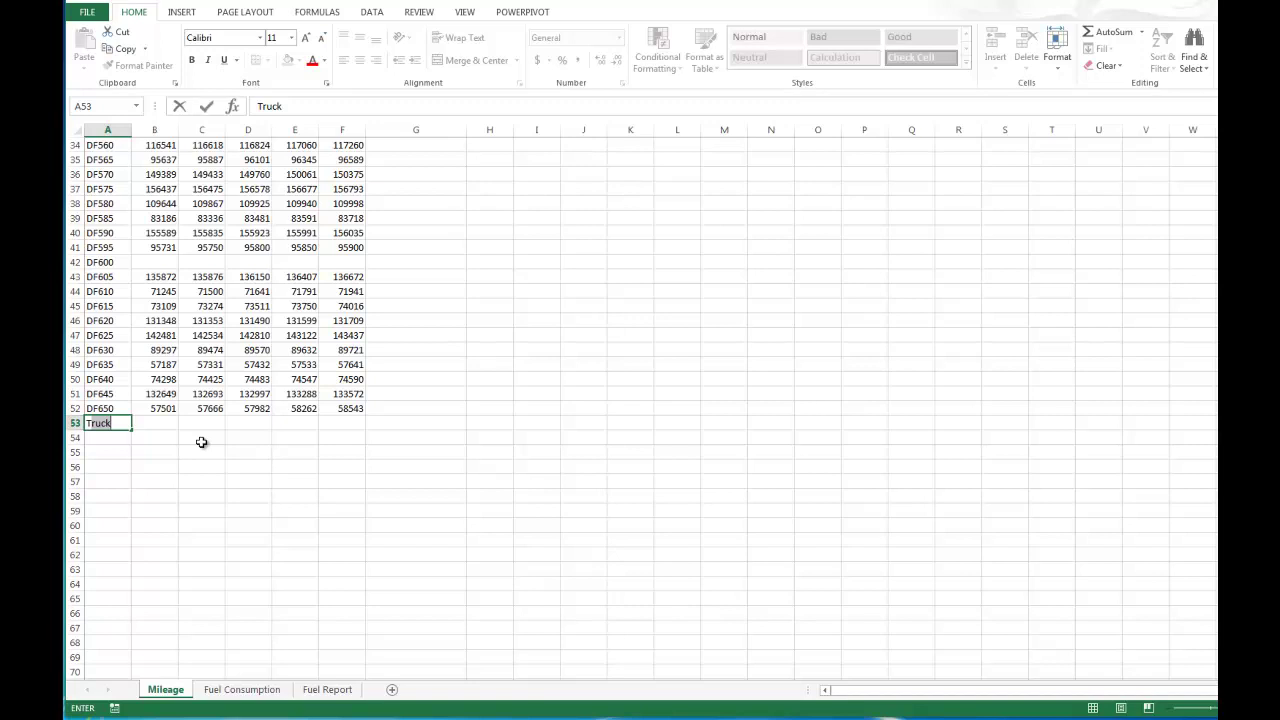
pyautogui.write('otal Miles')
pyautogui.press('Tab')
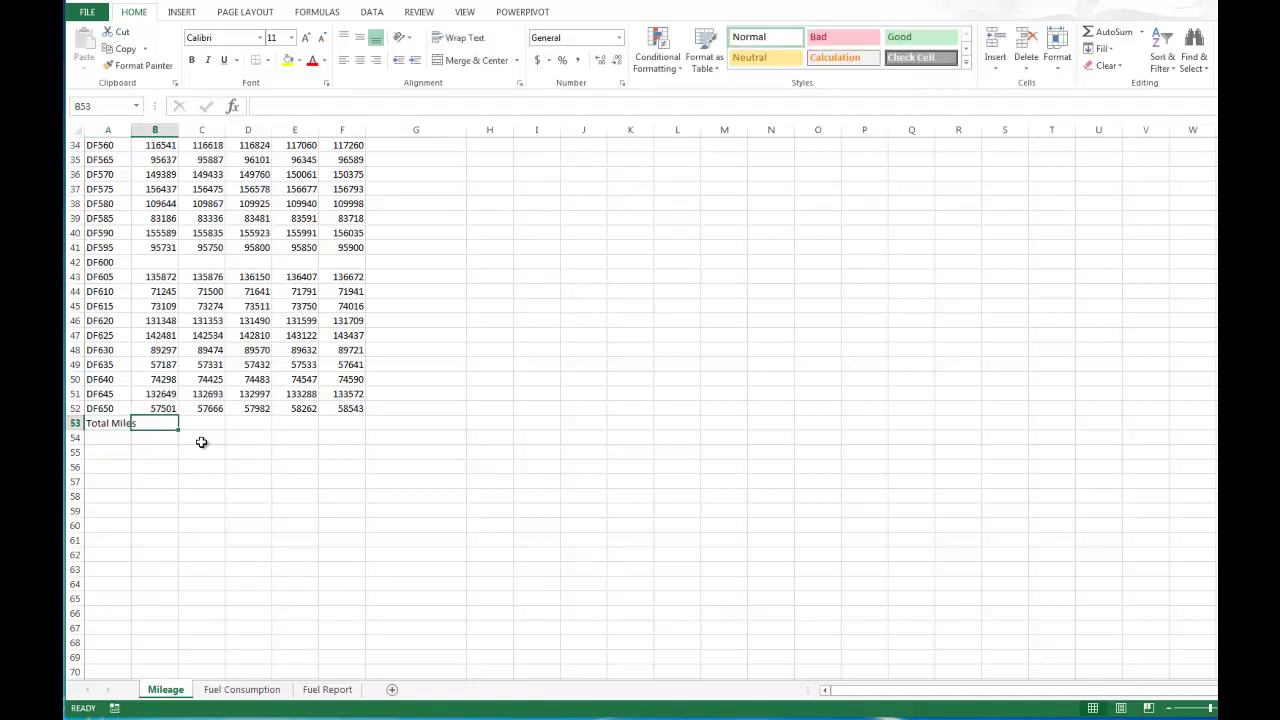
pyautogui.click(110, 437)
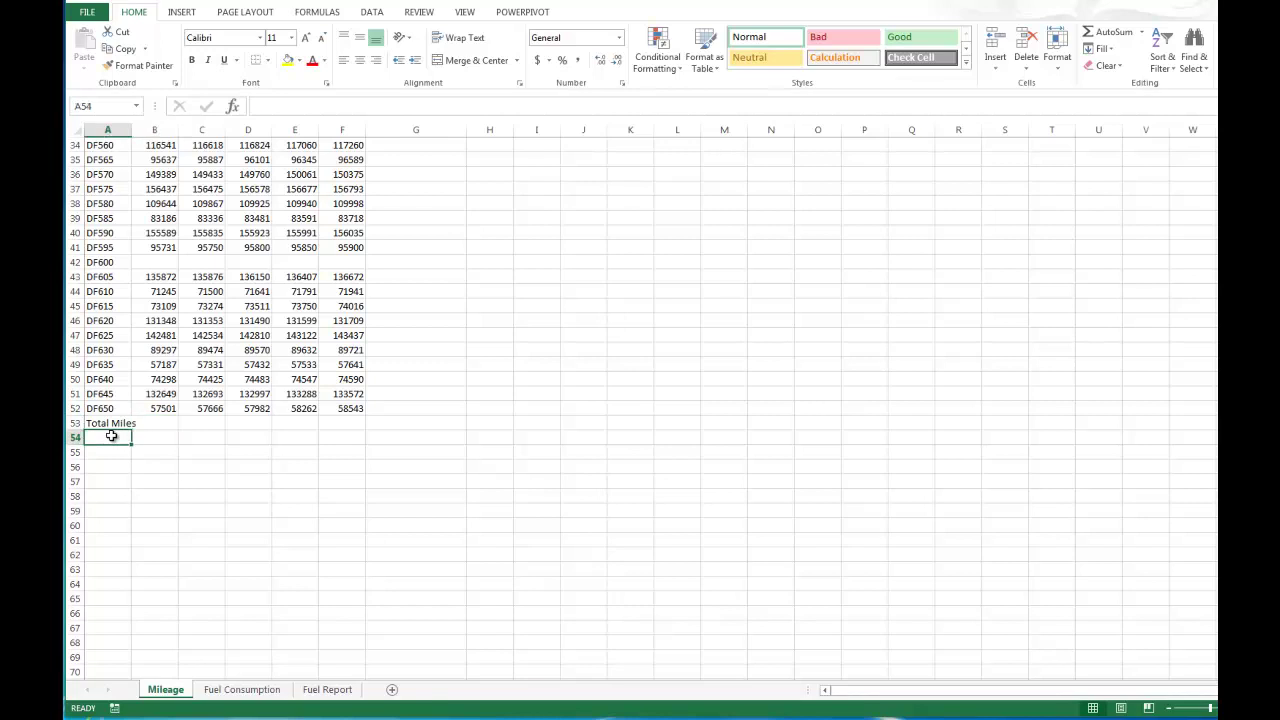
pyautogui.write('Average')
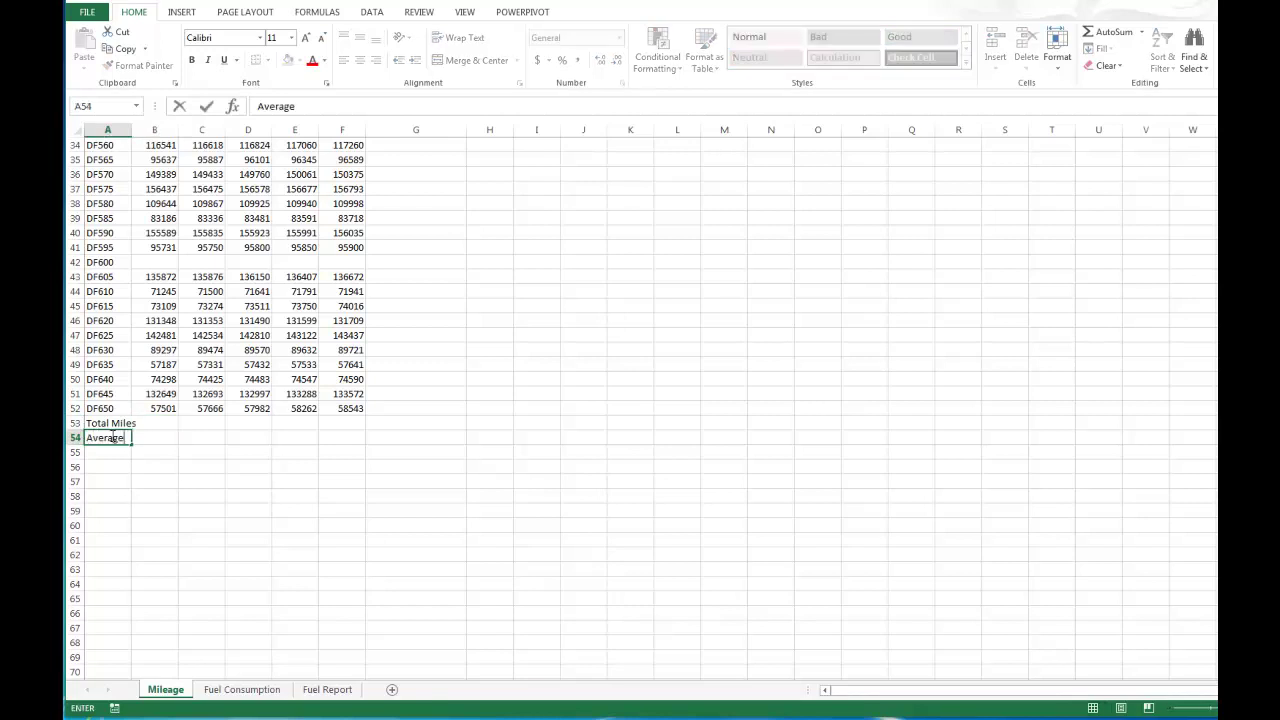
pyautogui.write(' Miles')
pyautogui.press('Return')
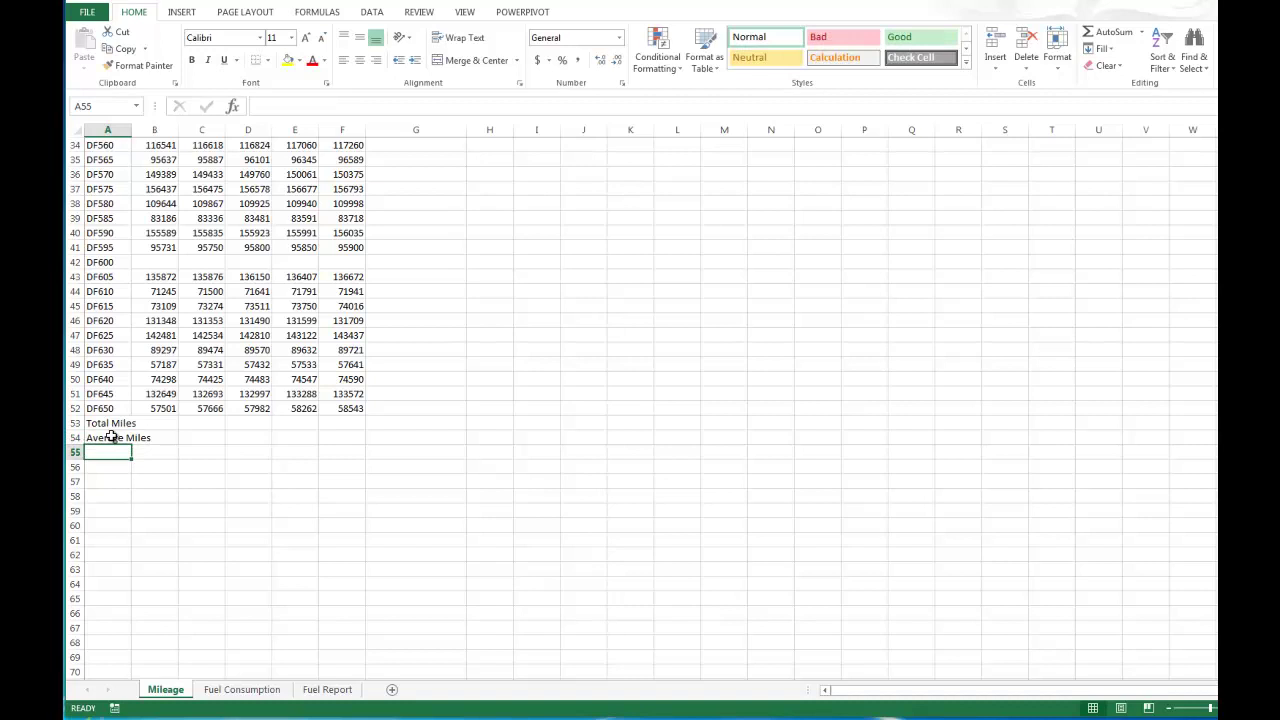
# - Enter the labels "Minimum Miles" in A55 and "Maximum Miles" in A56
pyautogui.write('Min')
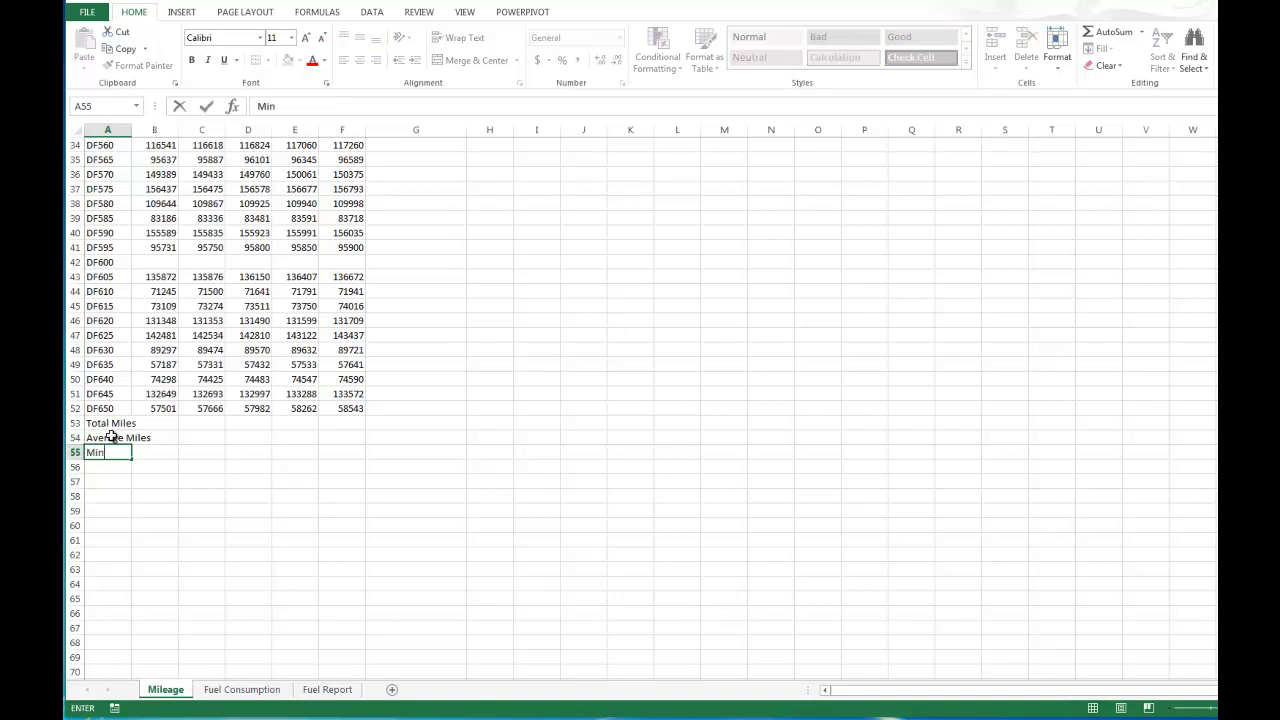
pyautogui.write('imum Miles')
pyautogui.press('Return')
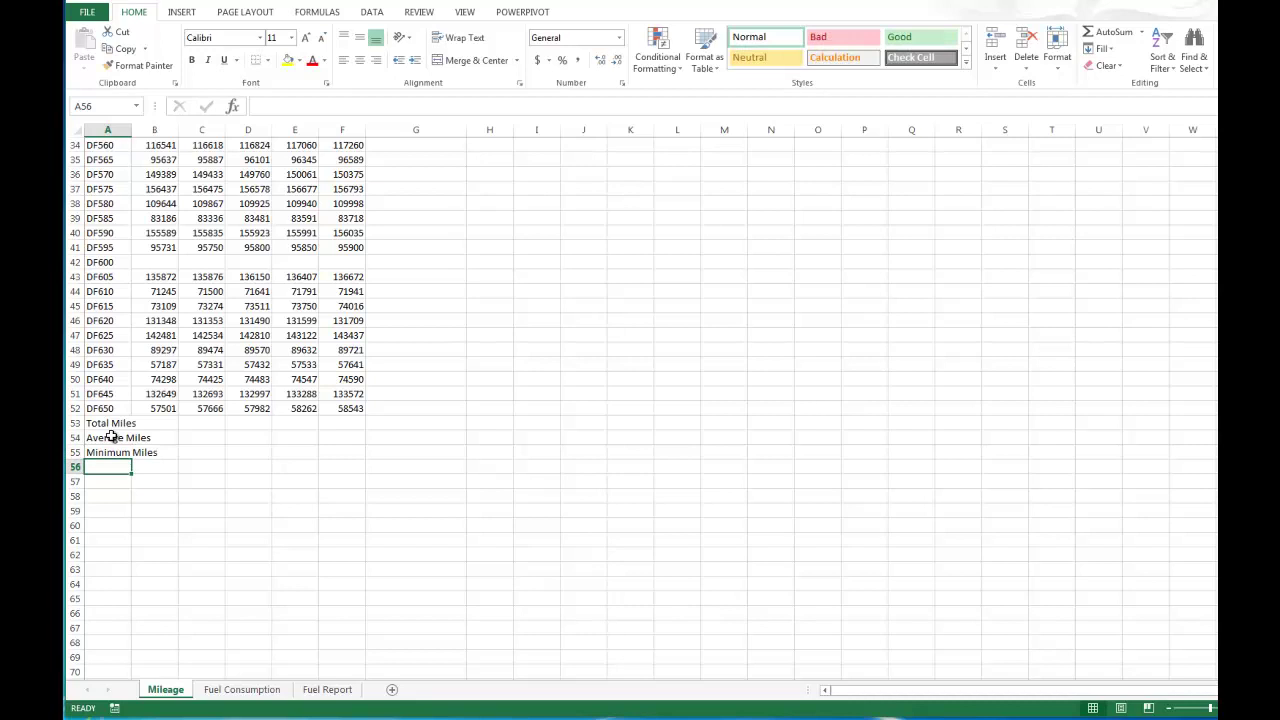
pyautogui.write('Max')
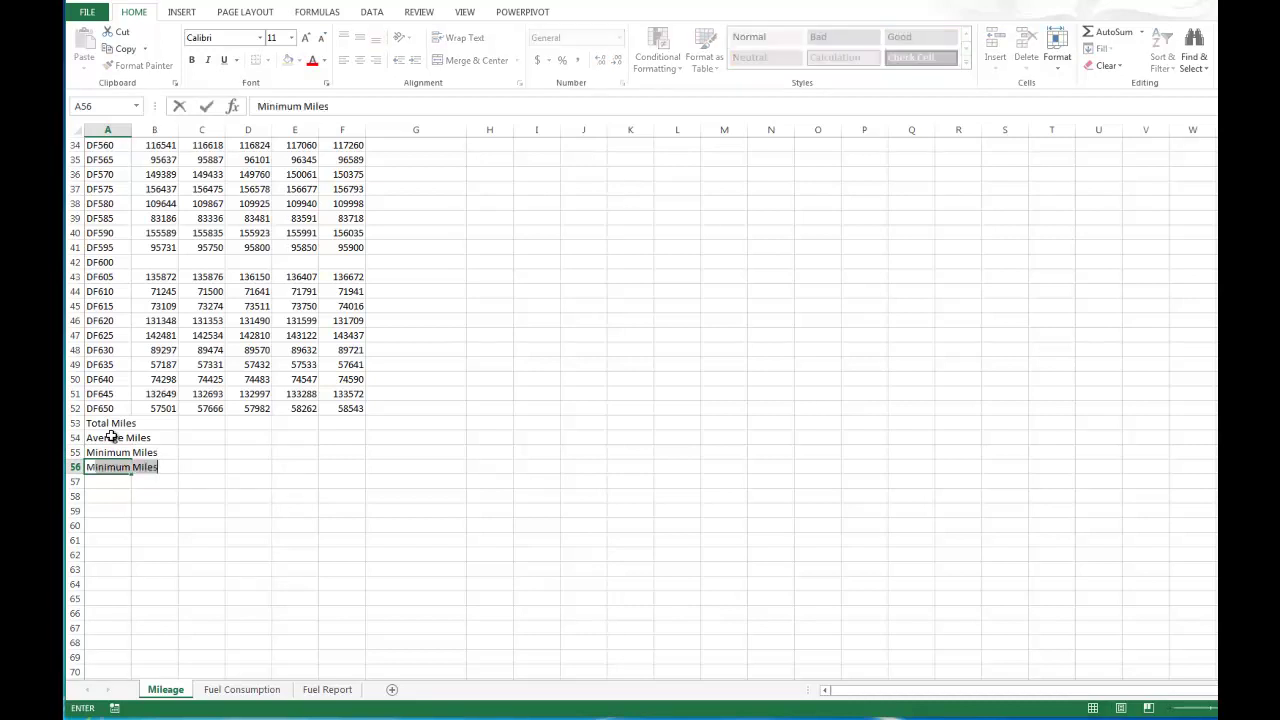
pyautogui.write('imum')
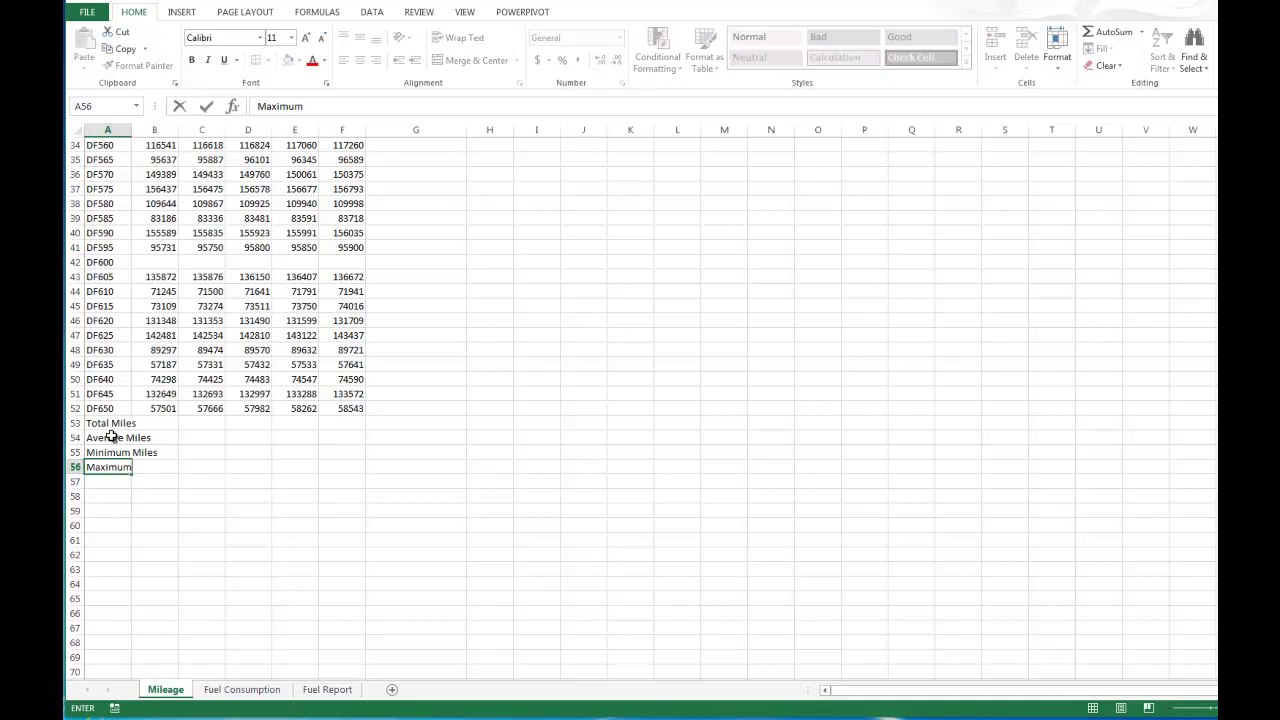
pyautogui.write(' Miles')
# - AutoFit column A to the width of its longest entry
pyautogui.click(145, 130)
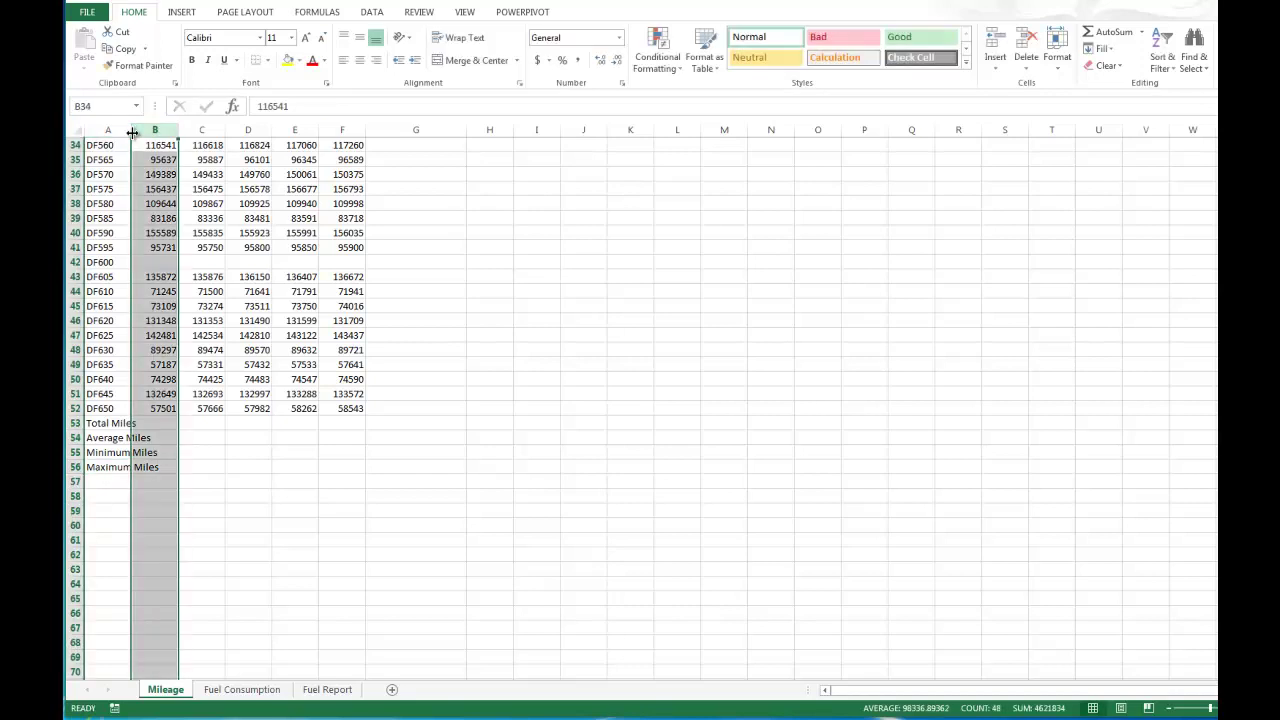
pyautogui.doubleClick(132, 130)
pyautogui.click(291, 495)
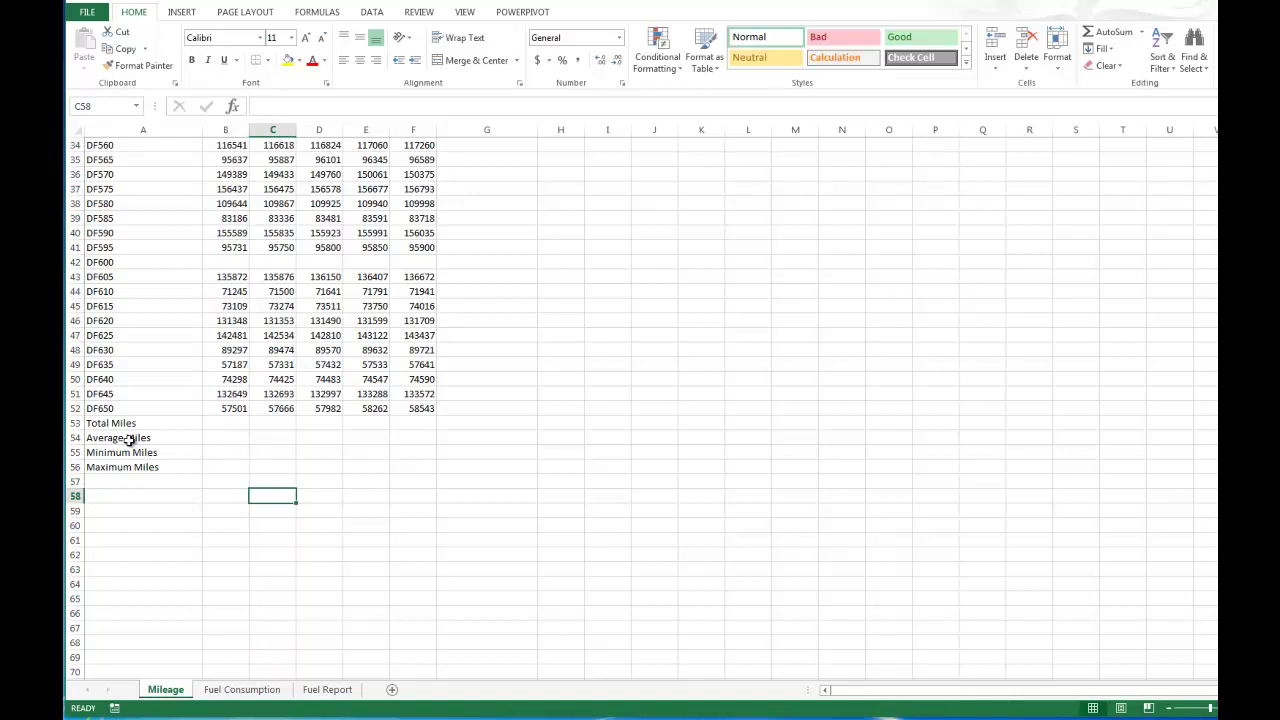
# - Enter the formula =F3-B3 in G3 to calculate truck DF405's total miles, and check it against the Friday and Monday cells
pyautogui.scroll(11, 420, 477)
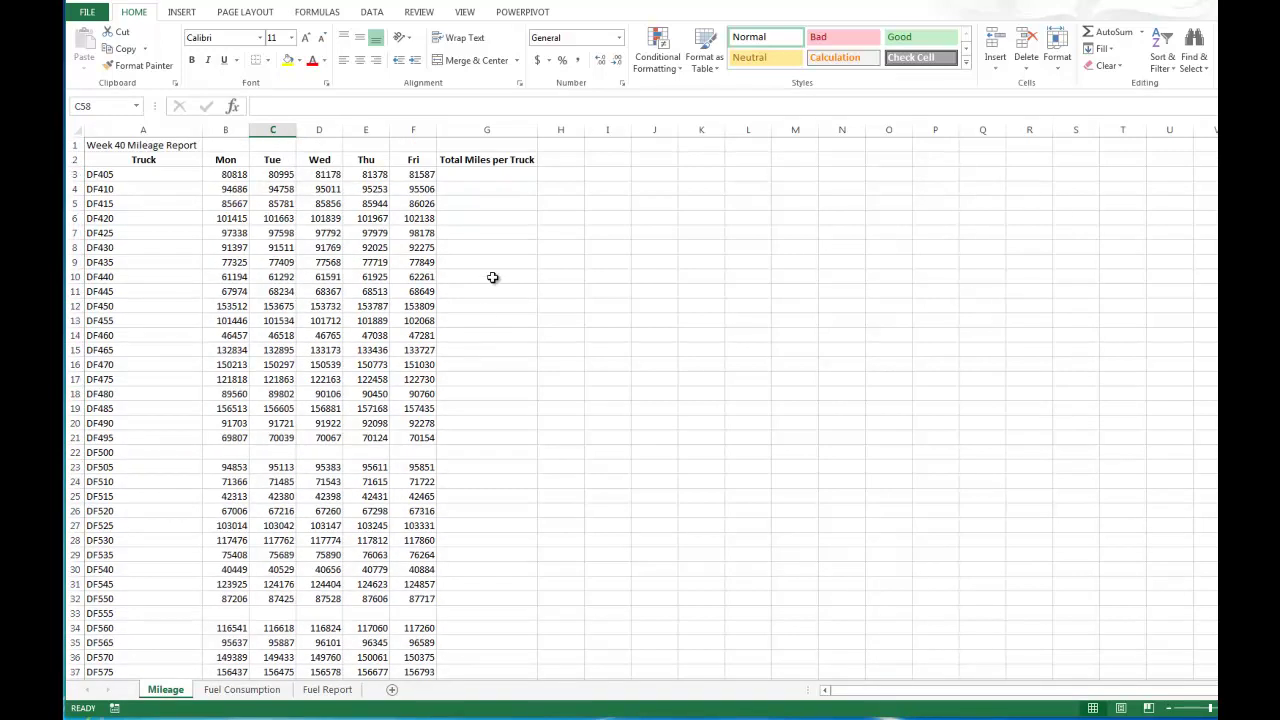
pyautogui.click(498, 176)
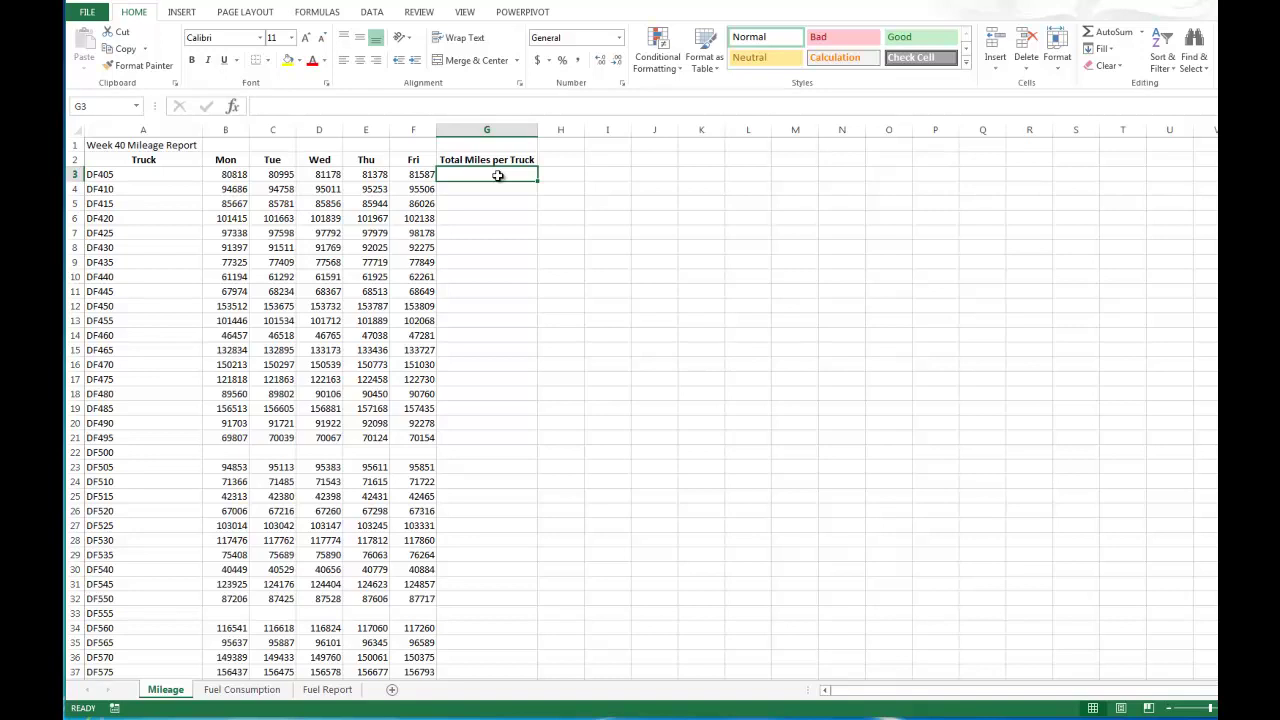
pyautogui.write('=')
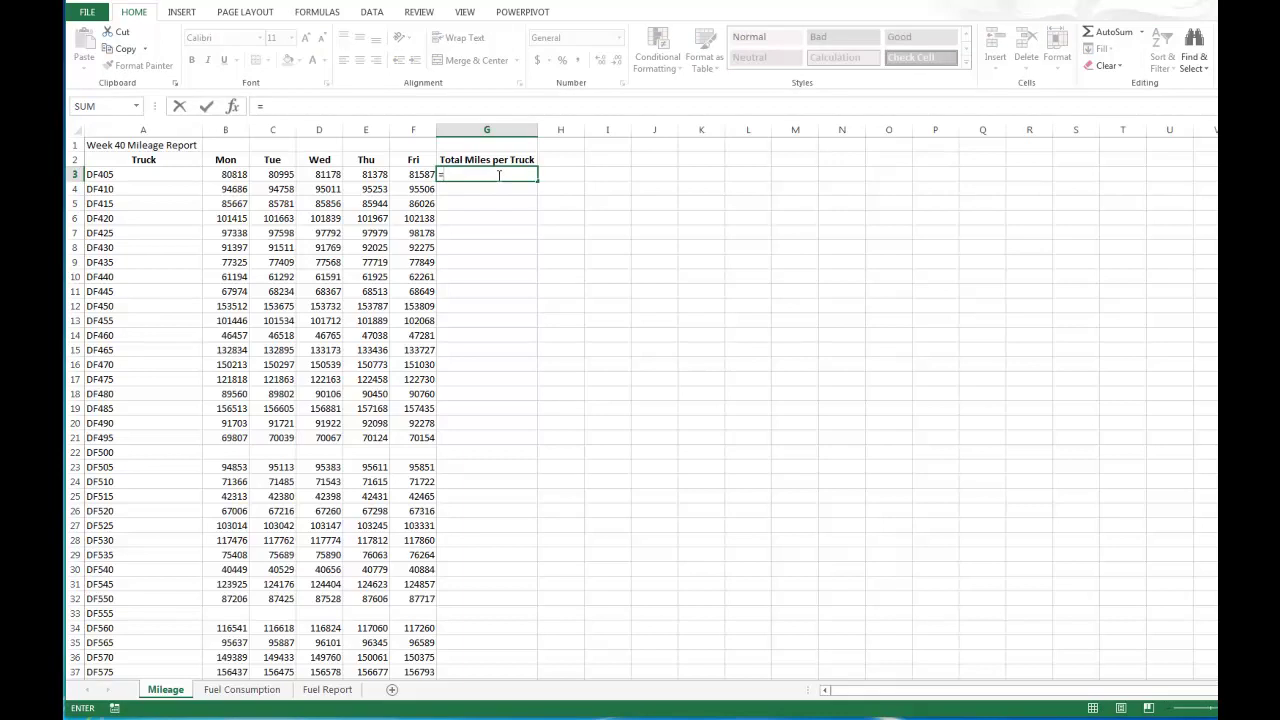
pyautogui.write('F')
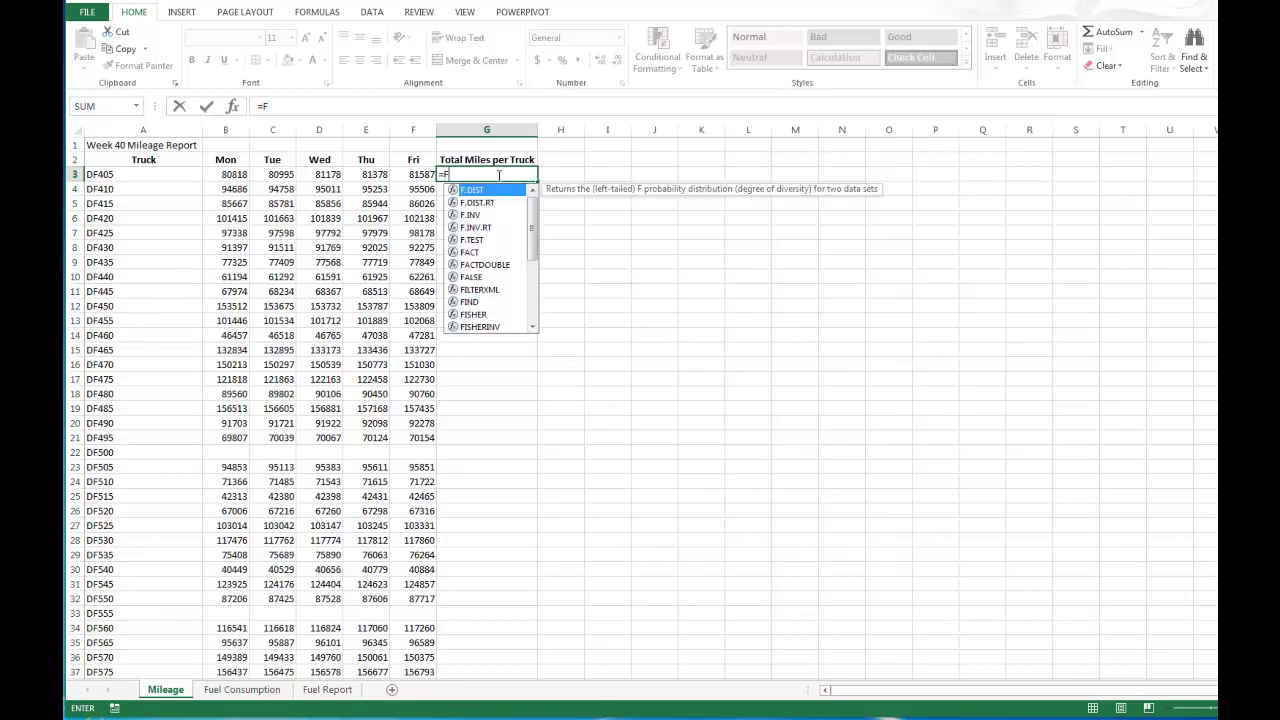
pyautogui.write('3')
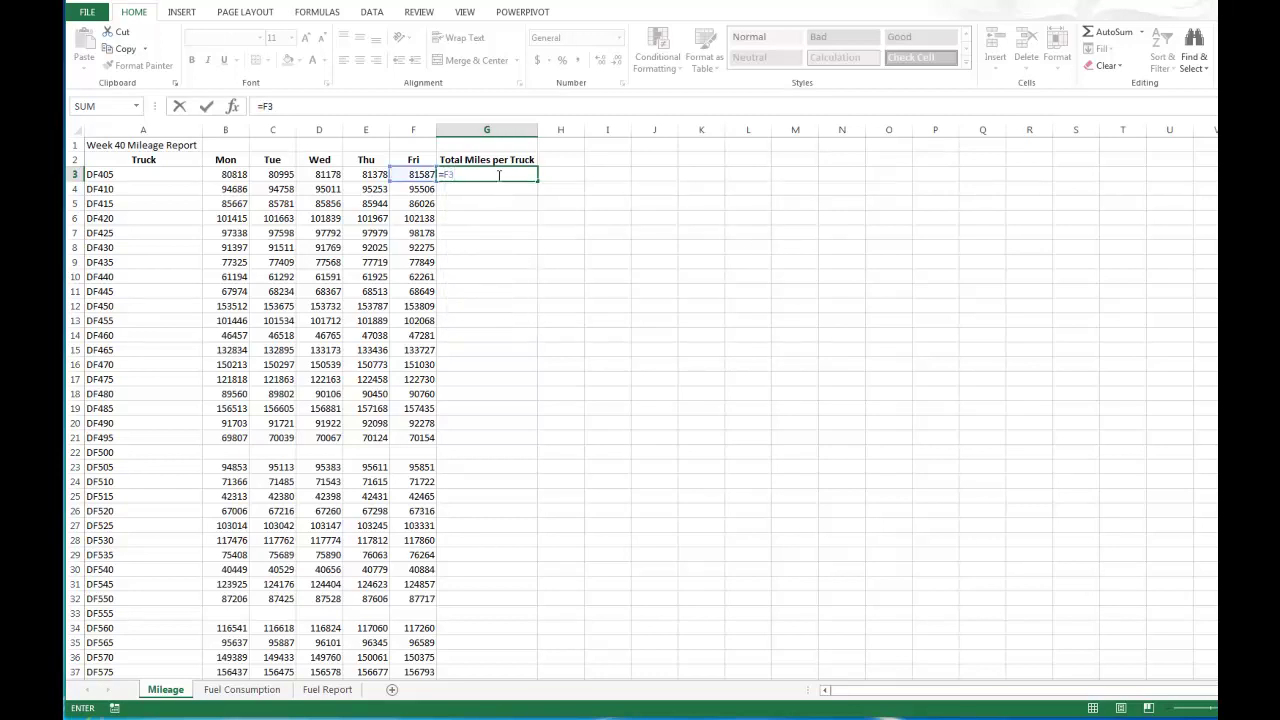
pyautogui.write('-B')
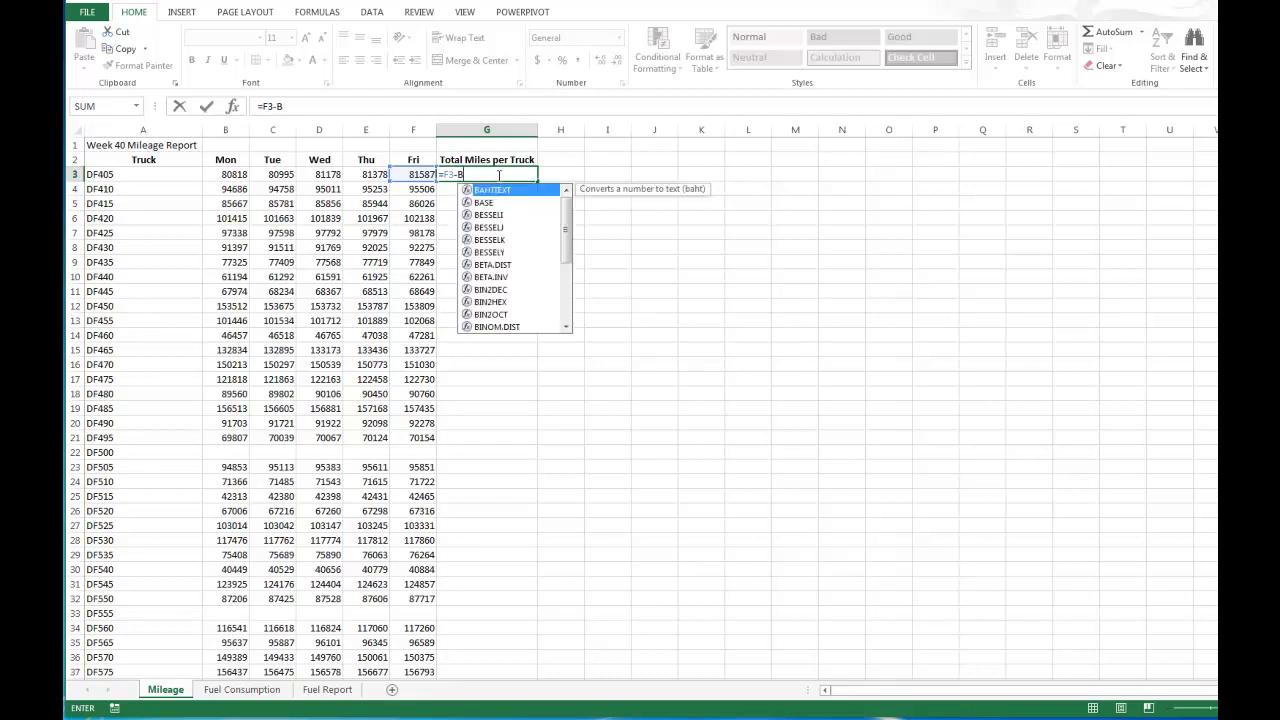
pyautogui.write('3')
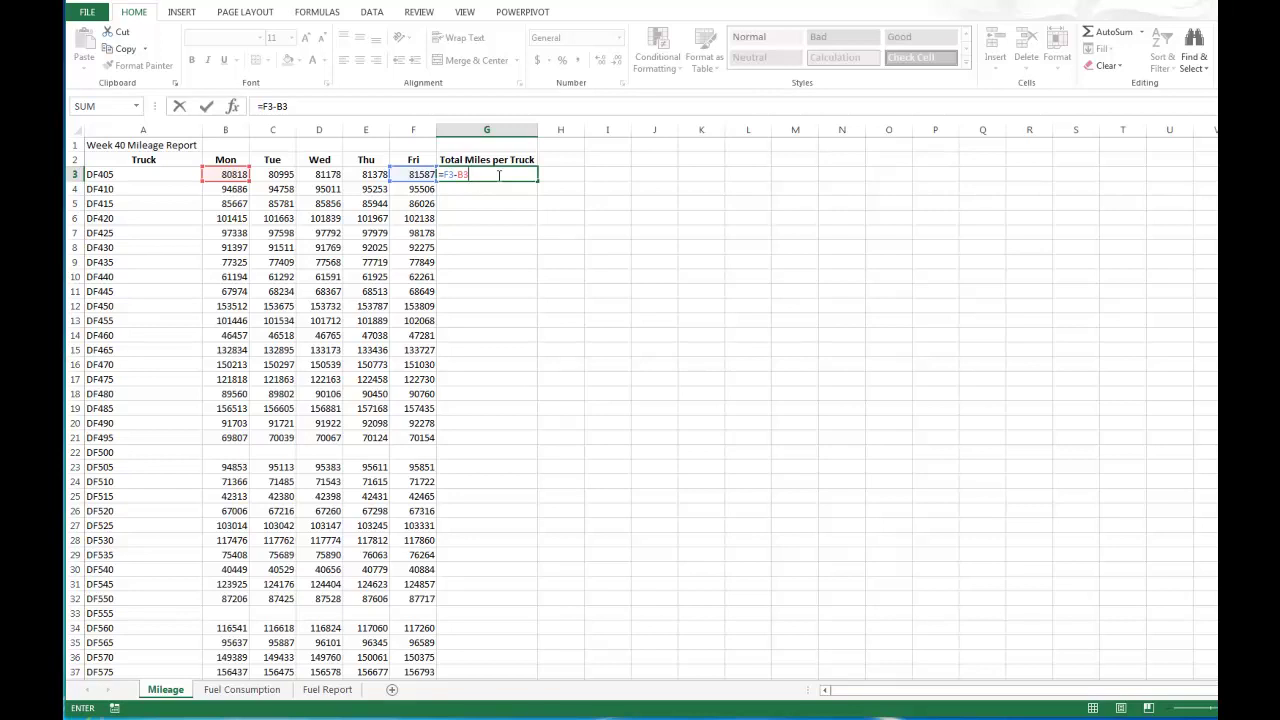
pyautogui.press('Return')
pyautogui.click(498, 175)
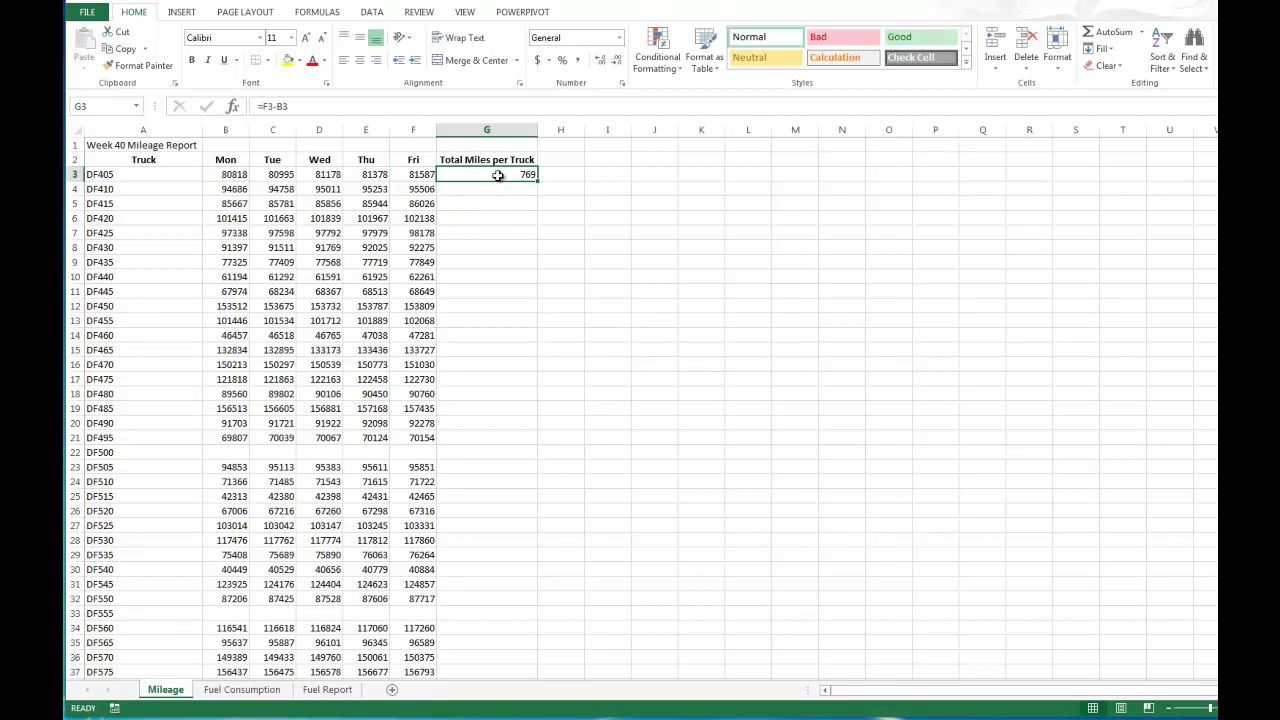
pyautogui.click(412, 176)
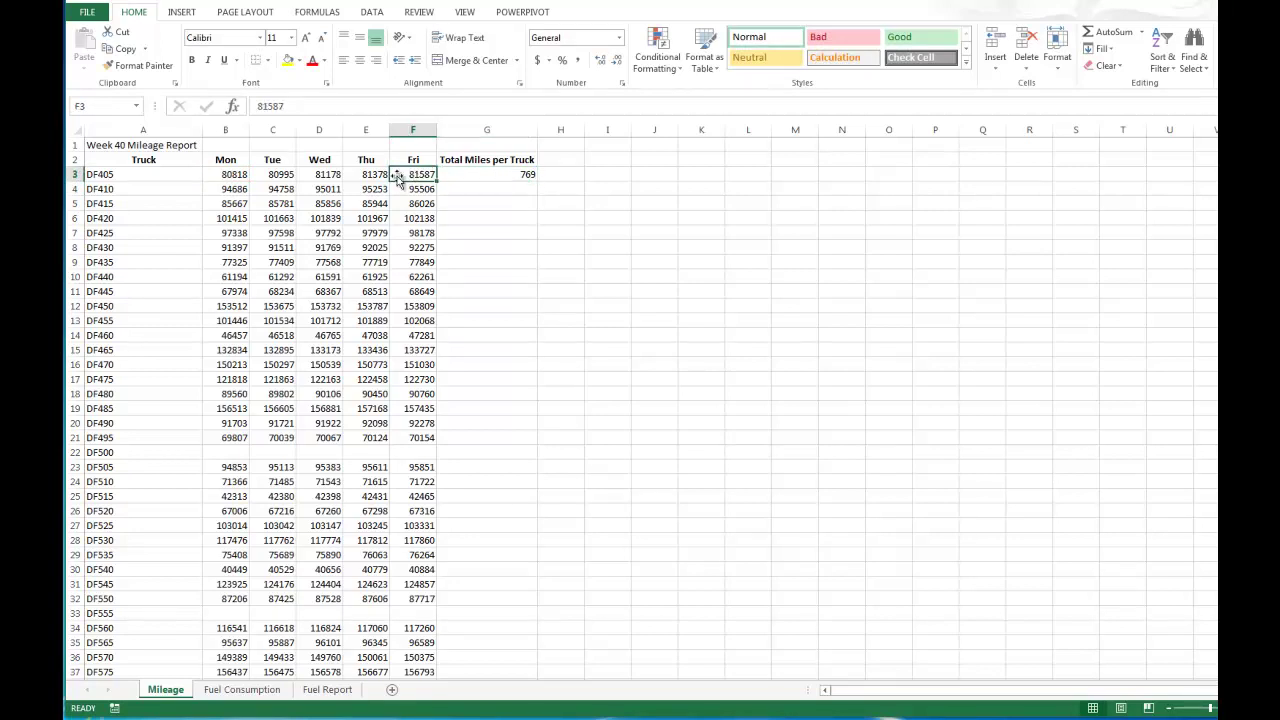
pyautogui.click(232, 173)
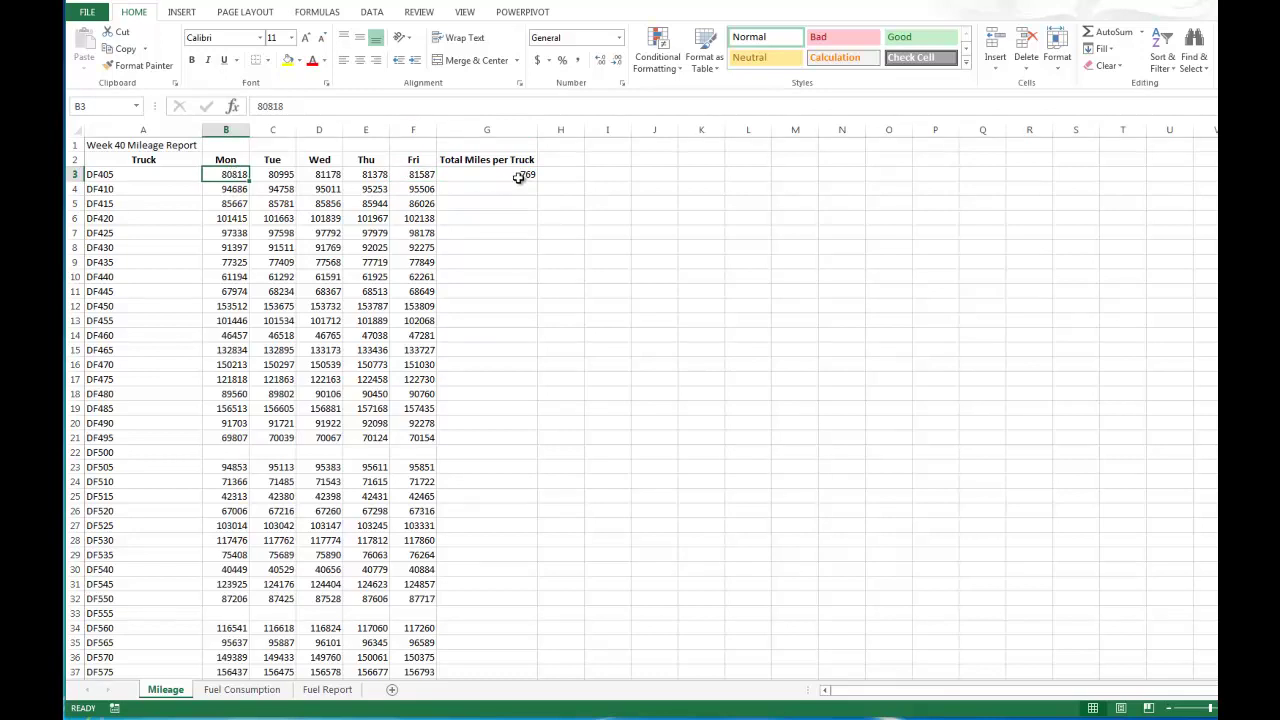
# - Fill the total miles formula from G3 down through G52, the last truck's row
pyautogui.click(518, 176)
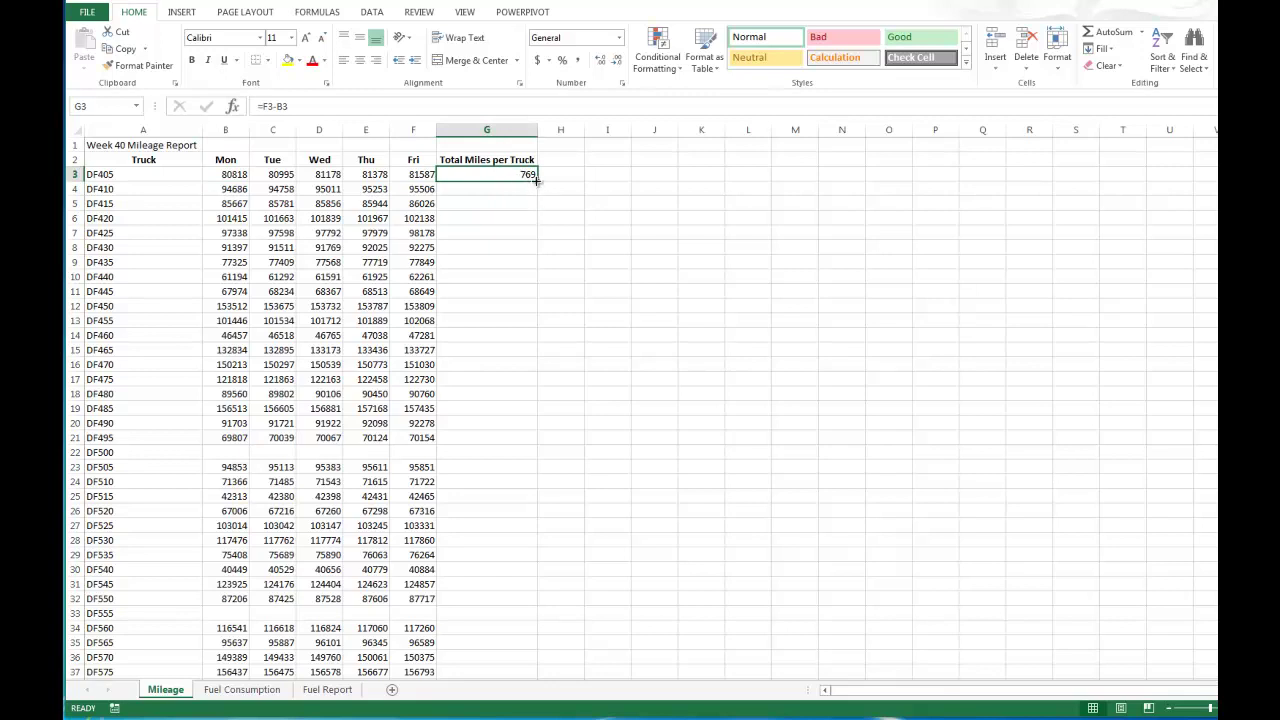
pyautogui.moveTo(539, 180); pyautogui.dragTo(539, 180)
pyautogui.click(516, 188)
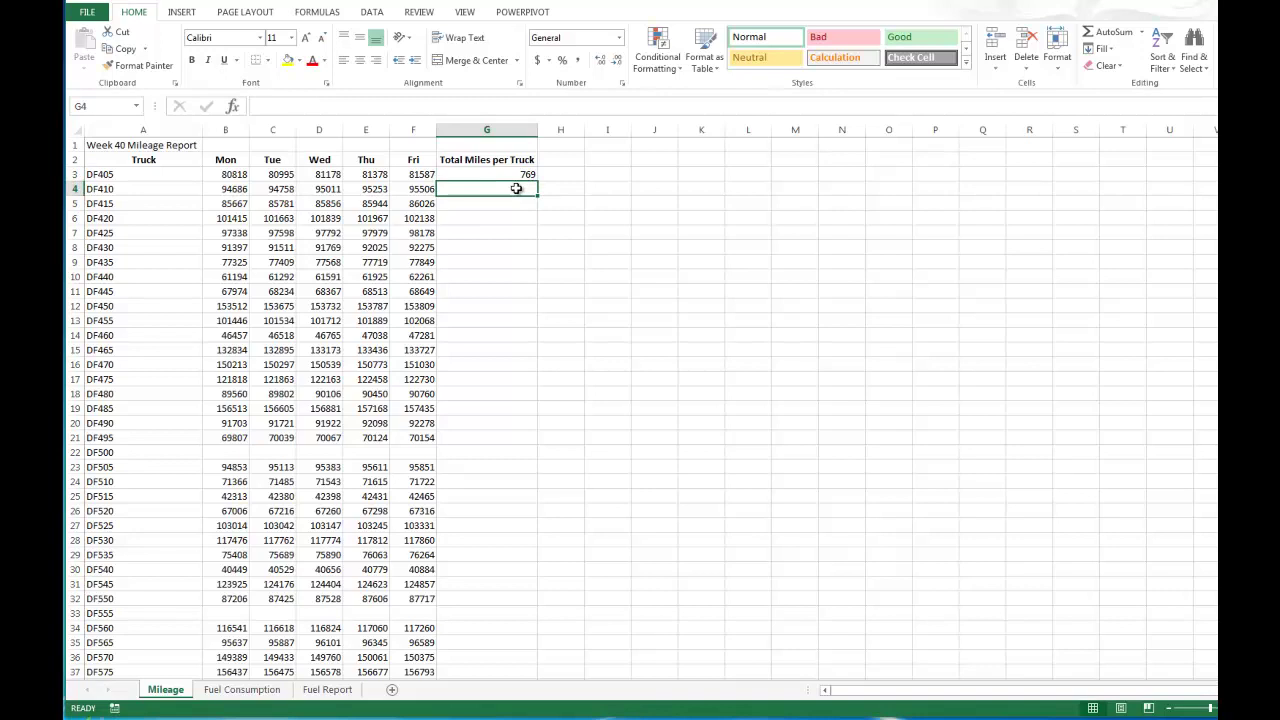
pyautogui.click(526, 175)
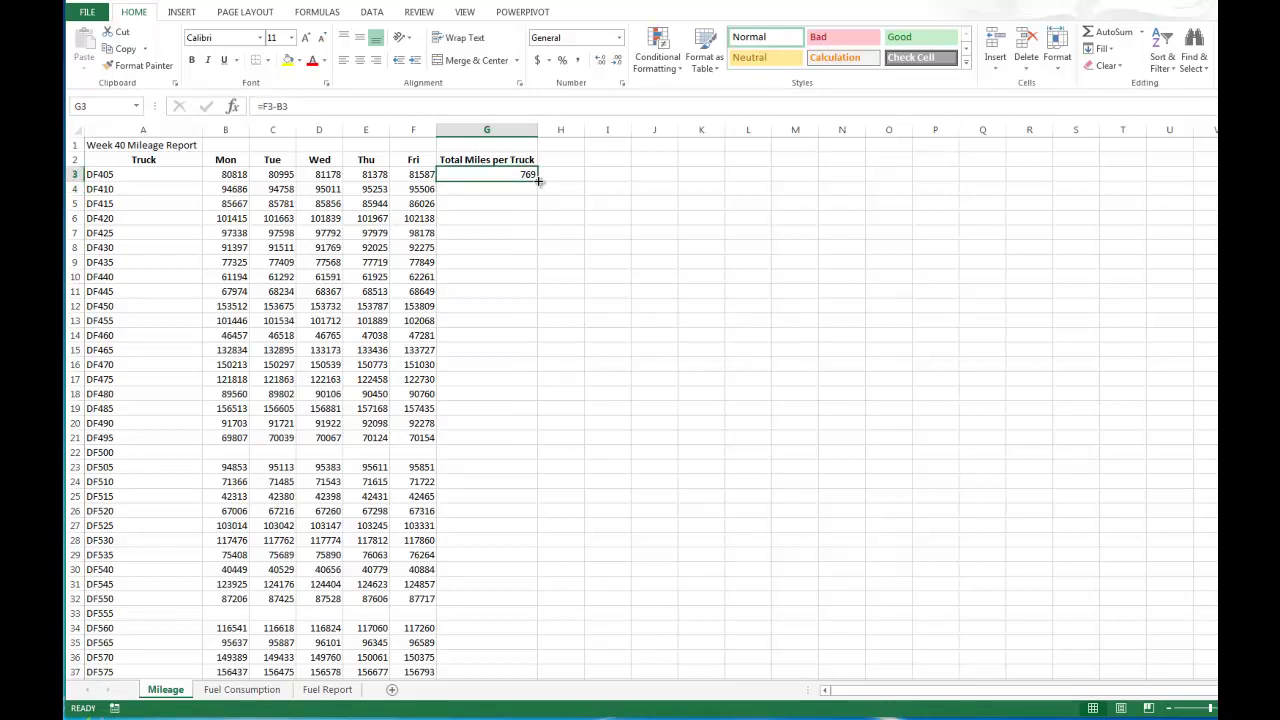
pyautogui.moveTo(537, 182); pyautogui.dragTo(513, 615)
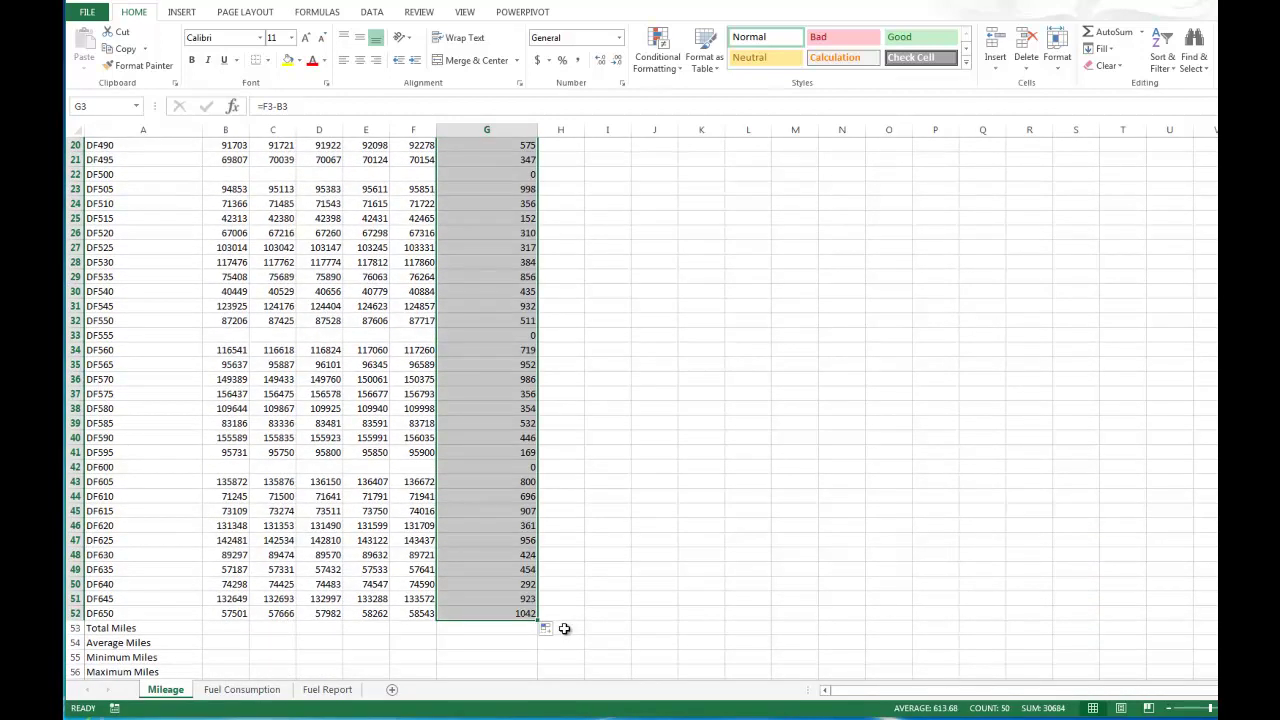
# - Sum the per-truck miles G3:G52 in G53 with AutoSum, on the Total Miles row
pyautogui.click(483, 638)
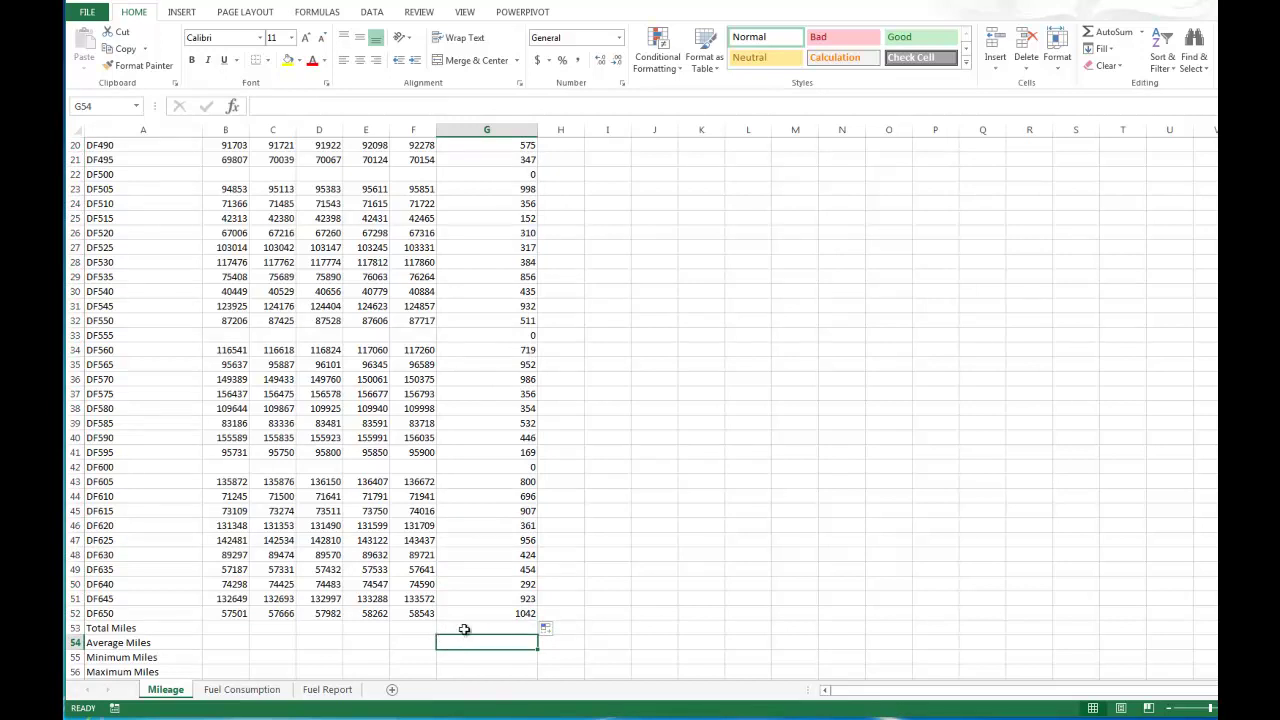
pyautogui.click(471, 628)
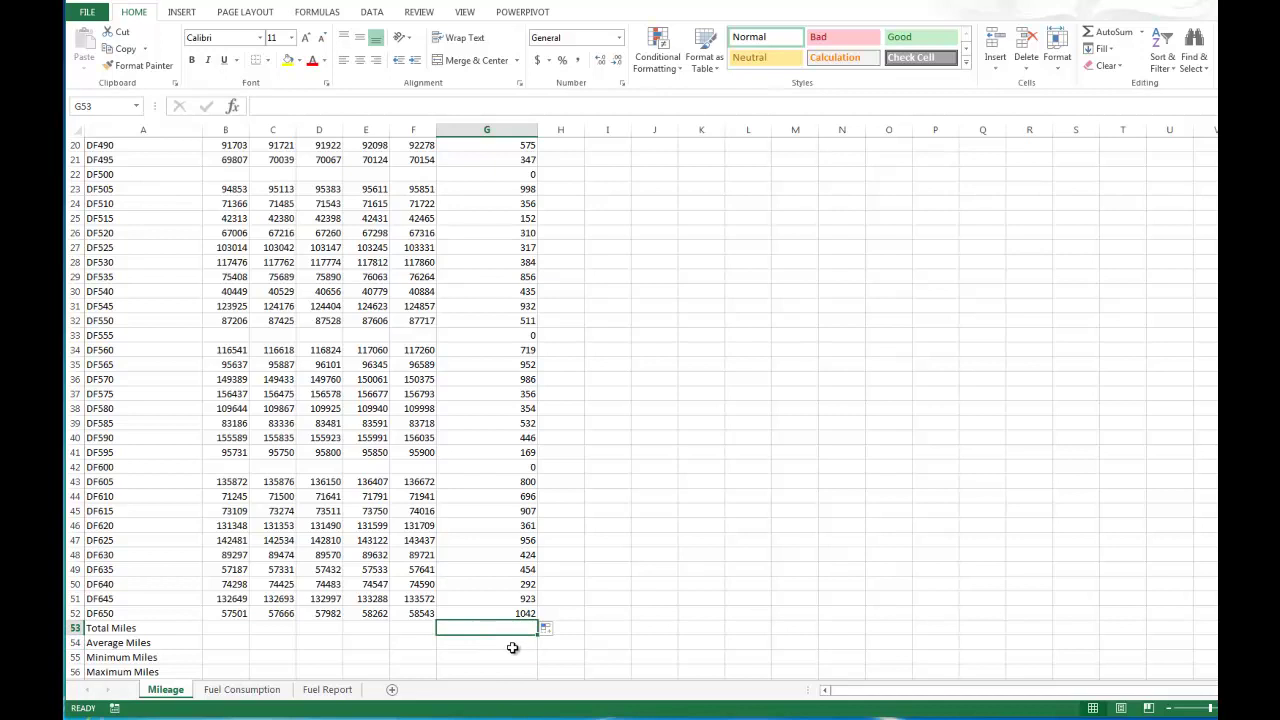
pyautogui.scroll(5, 511, 650)
pyautogui.scroll(2, 511, 647)
pyautogui.scroll(-9, 511, 647)
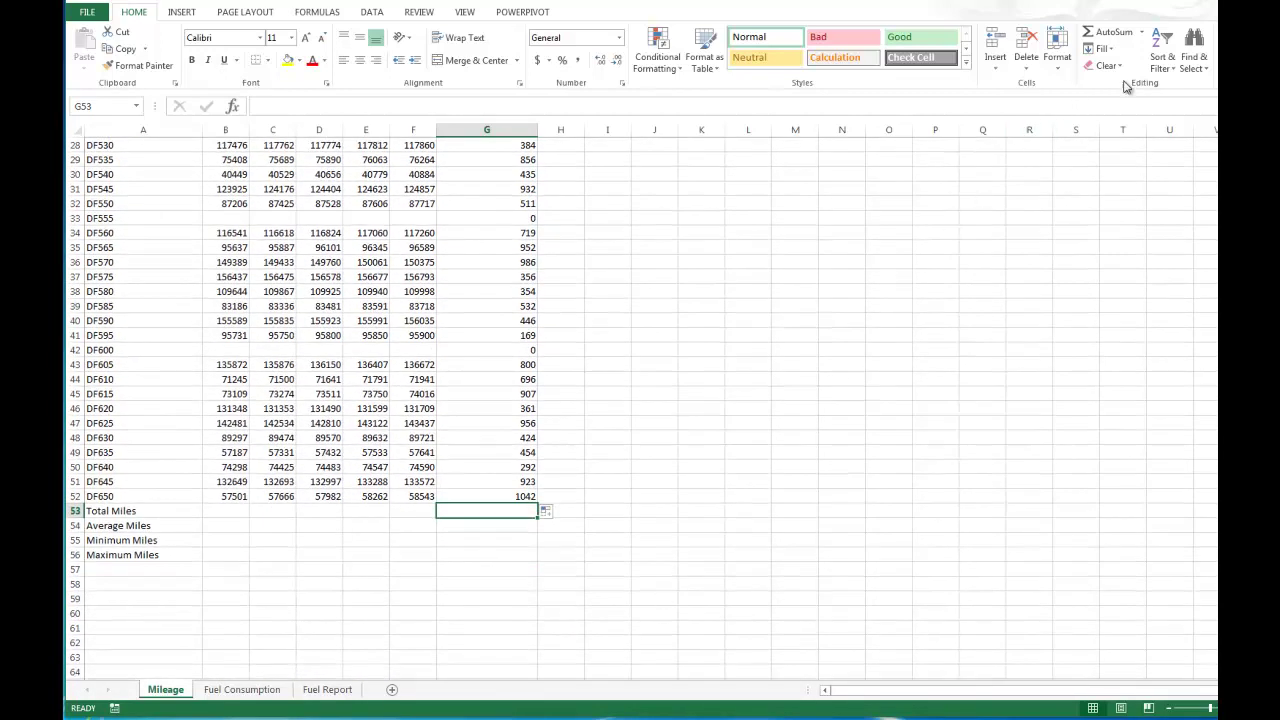
pyautogui.click(1097, 37)
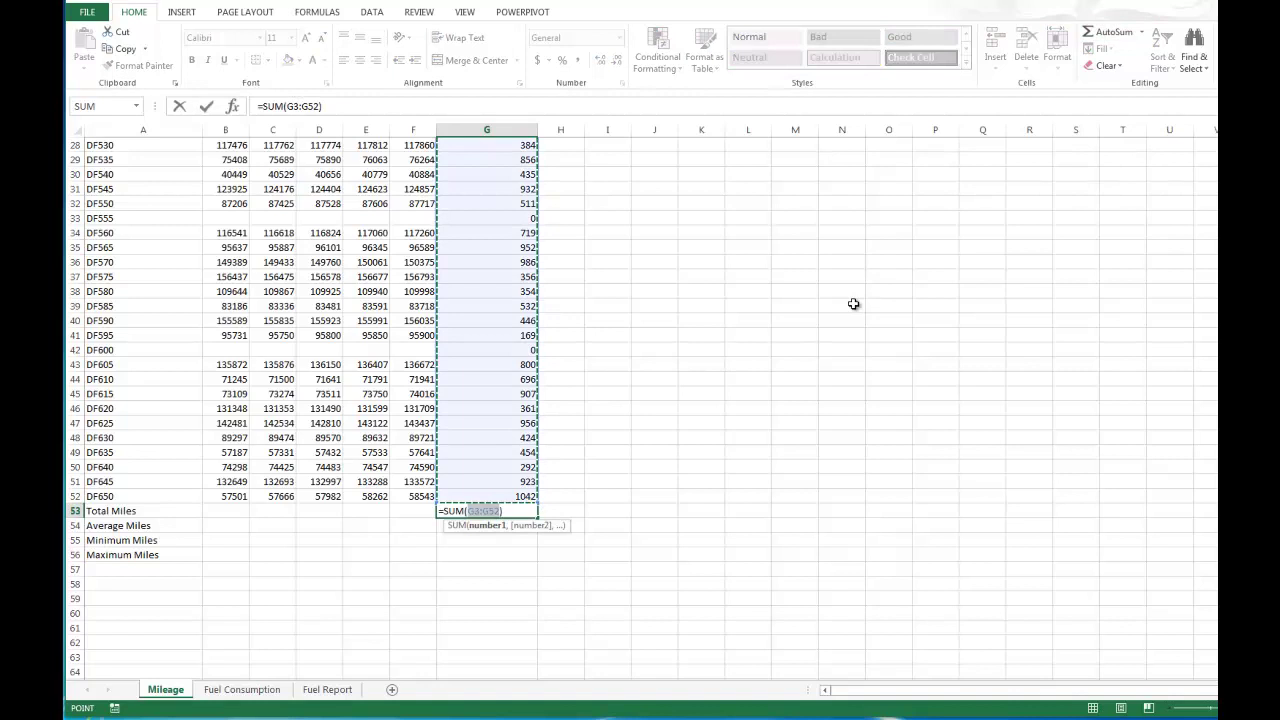
pyautogui.press('Return')
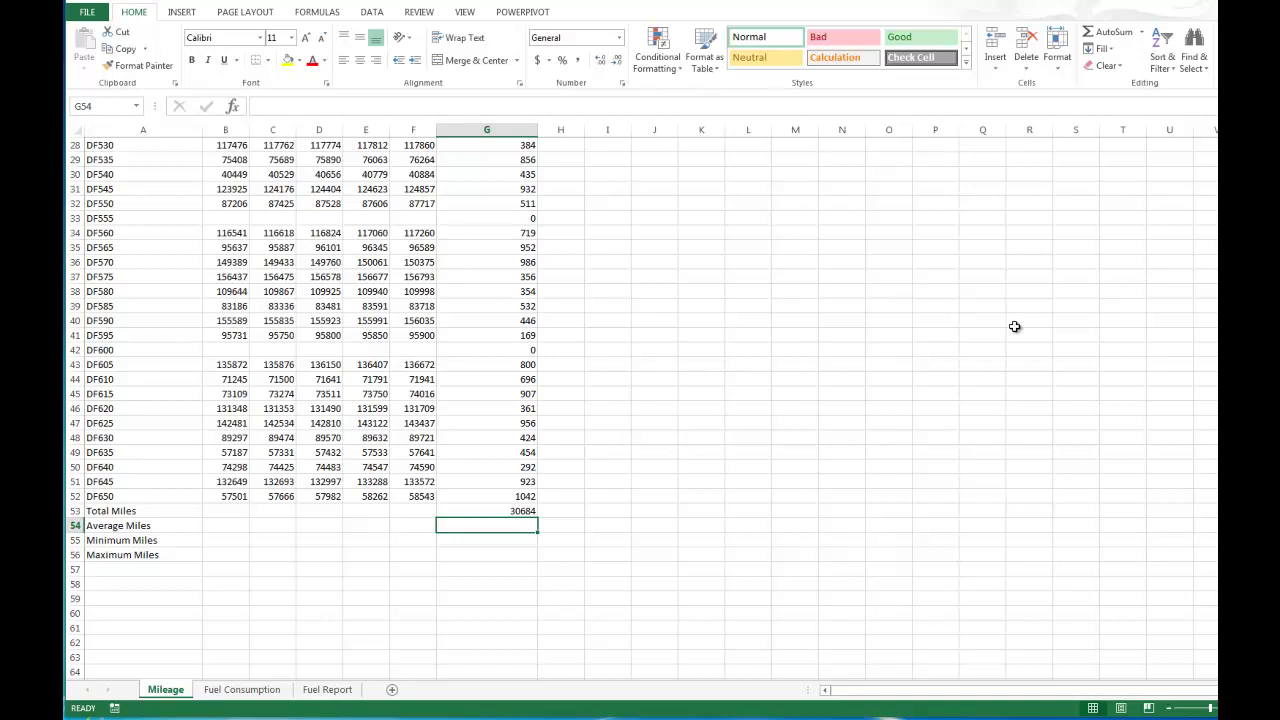
# - Insert the AutoSum Average function in G54 for Average Miles and correct its range to G3:G52, excluding the total
pyautogui.click(1141, 33)
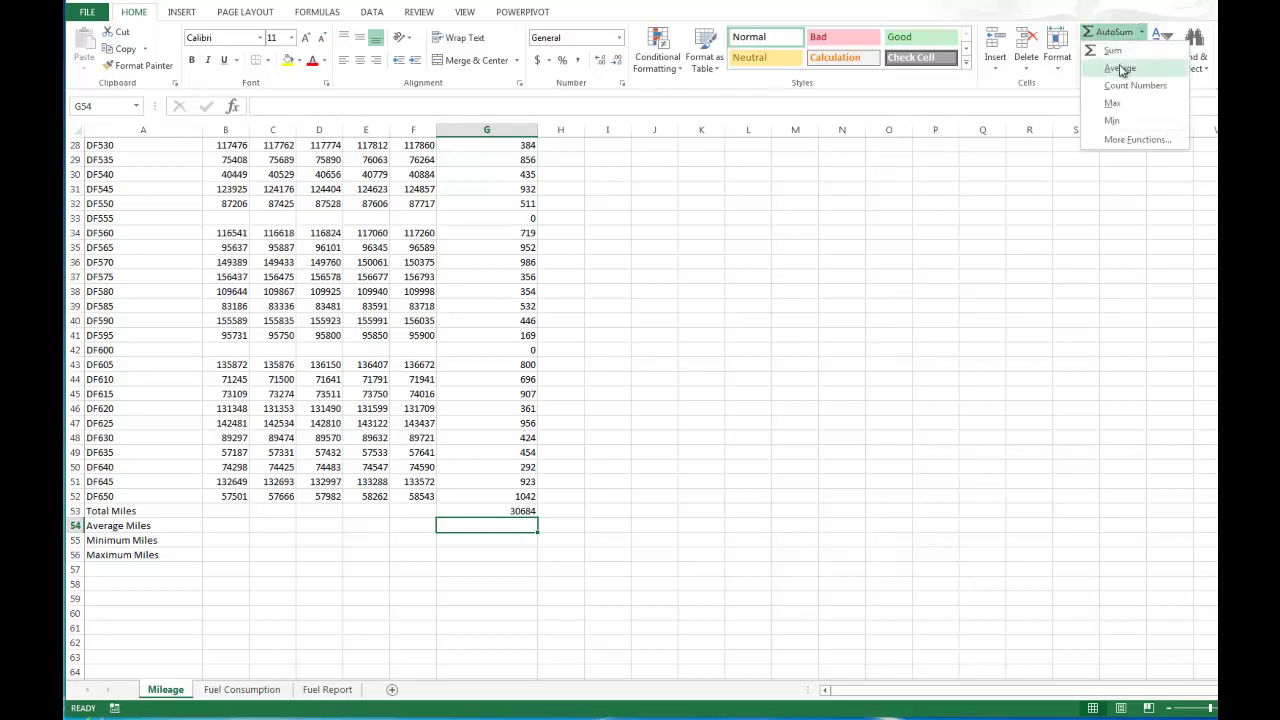
pyautogui.click(1120, 68)
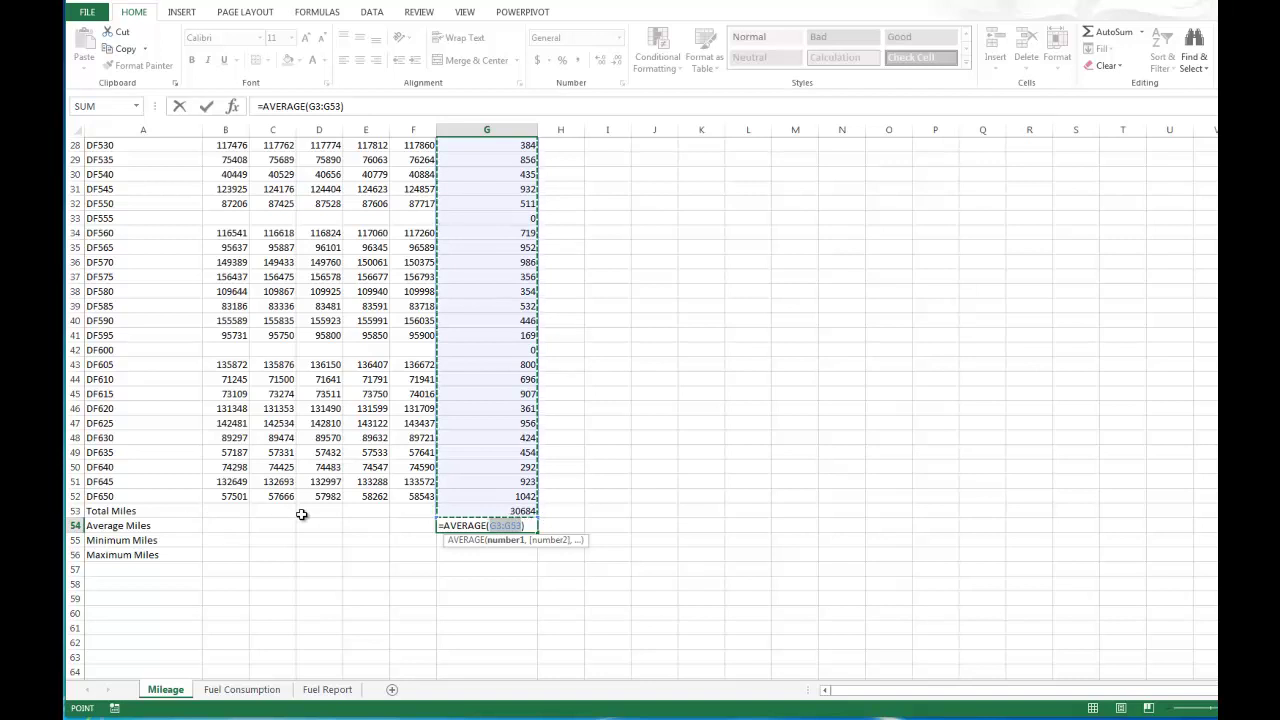
pyautogui.press('Return')
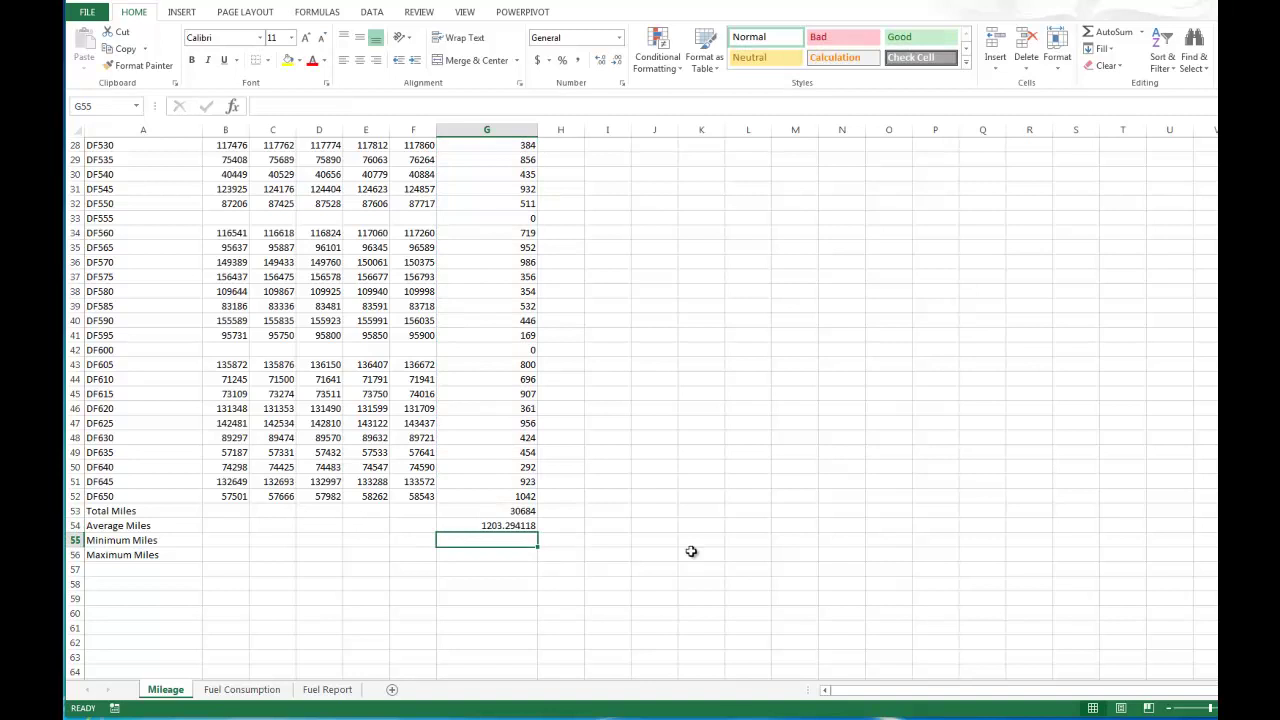
pyautogui.click(521, 526)
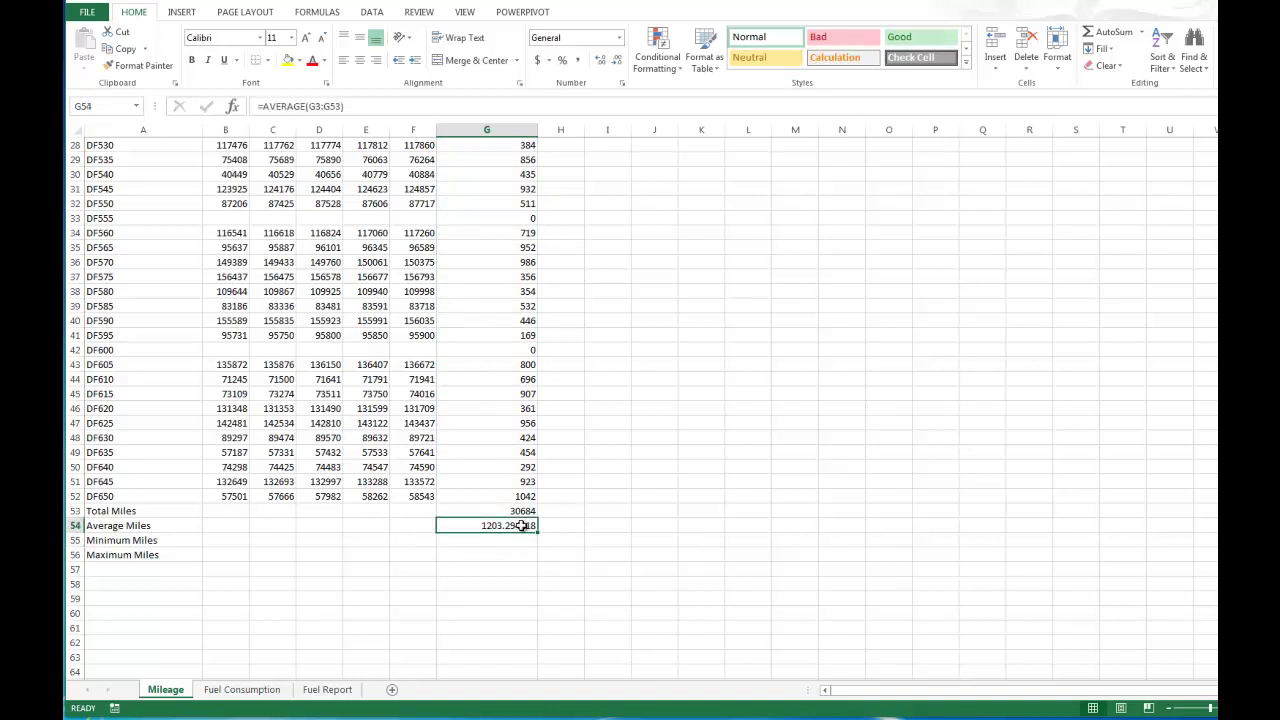
pyautogui.click(341, 106)
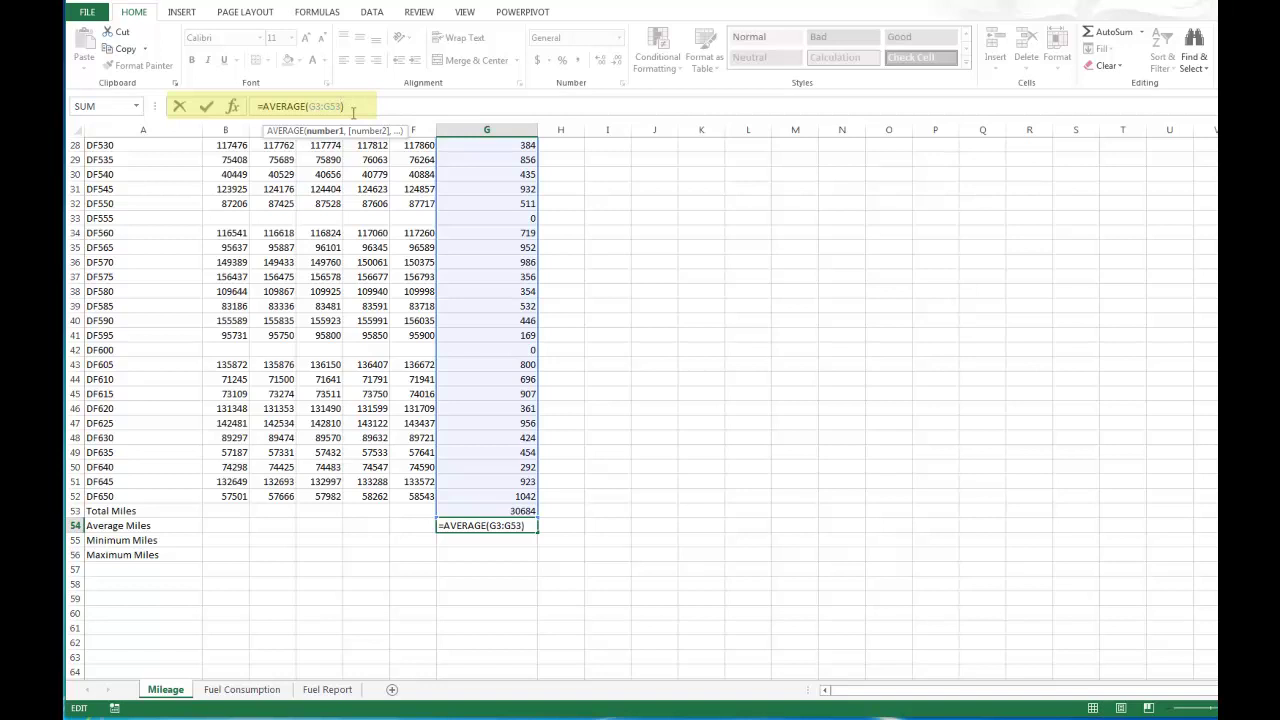
pyautogui.press('BackSpace')
pyautogui.write('2')
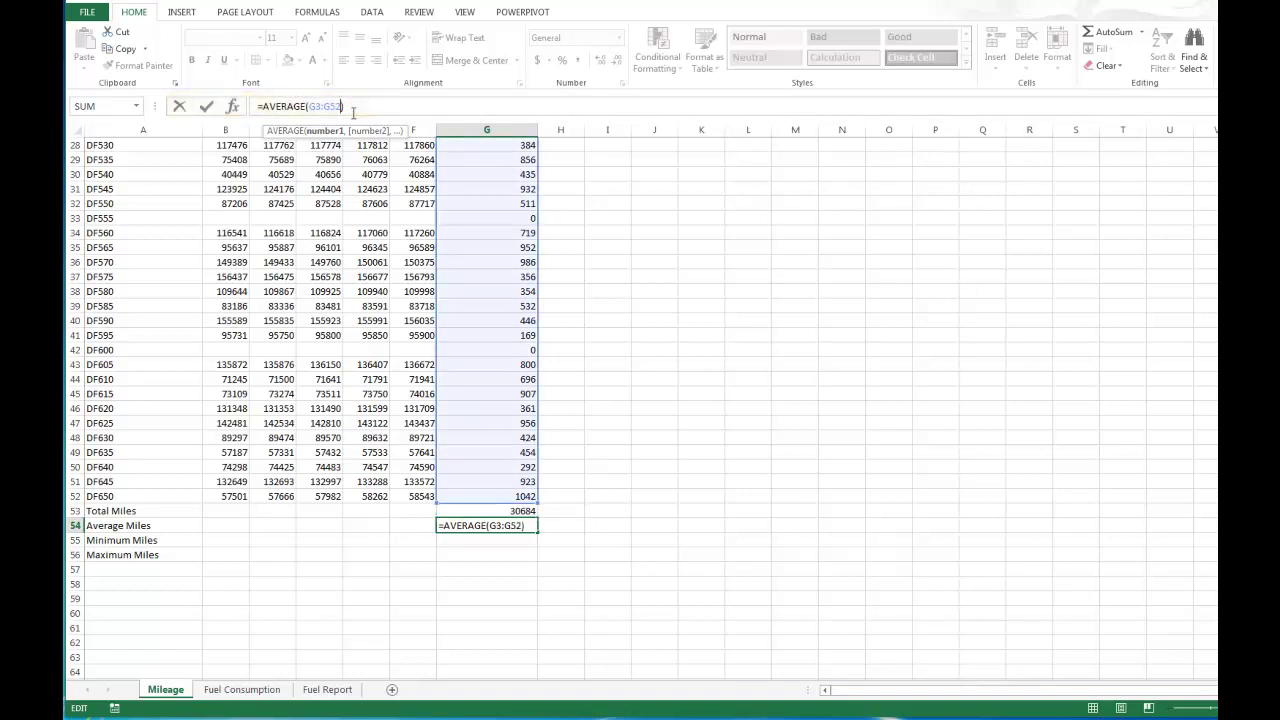
pyautogui.press('Return')
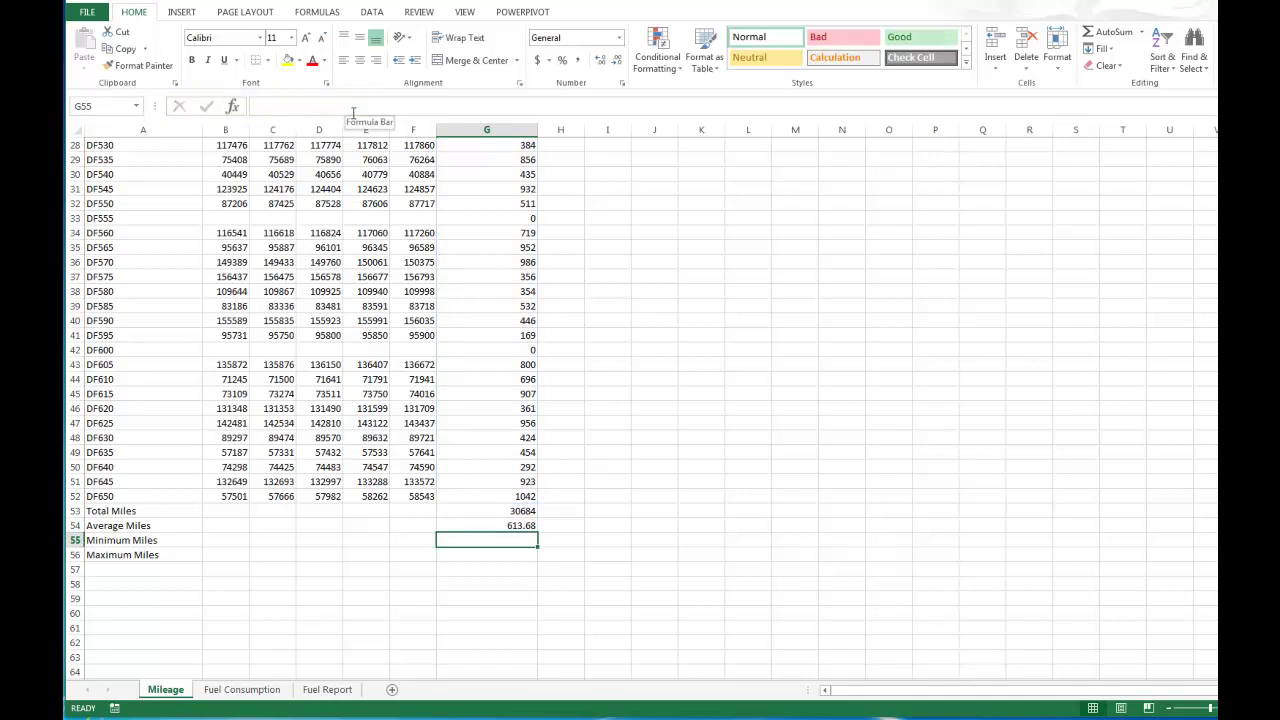
# - Insert the AutoSum Min function in G55 for Minimum Miles and correct its range to G3:G52
pyautogui.click(1142, 33)
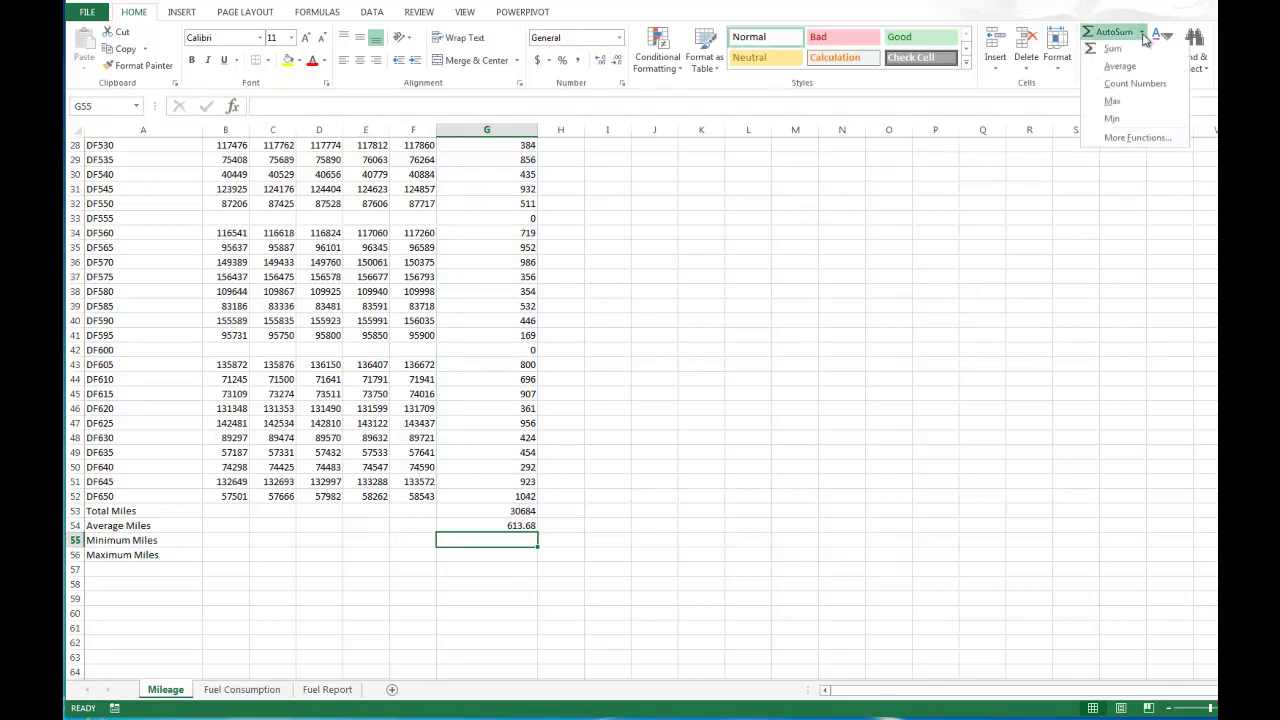
pyautogui.click(1112, 120)
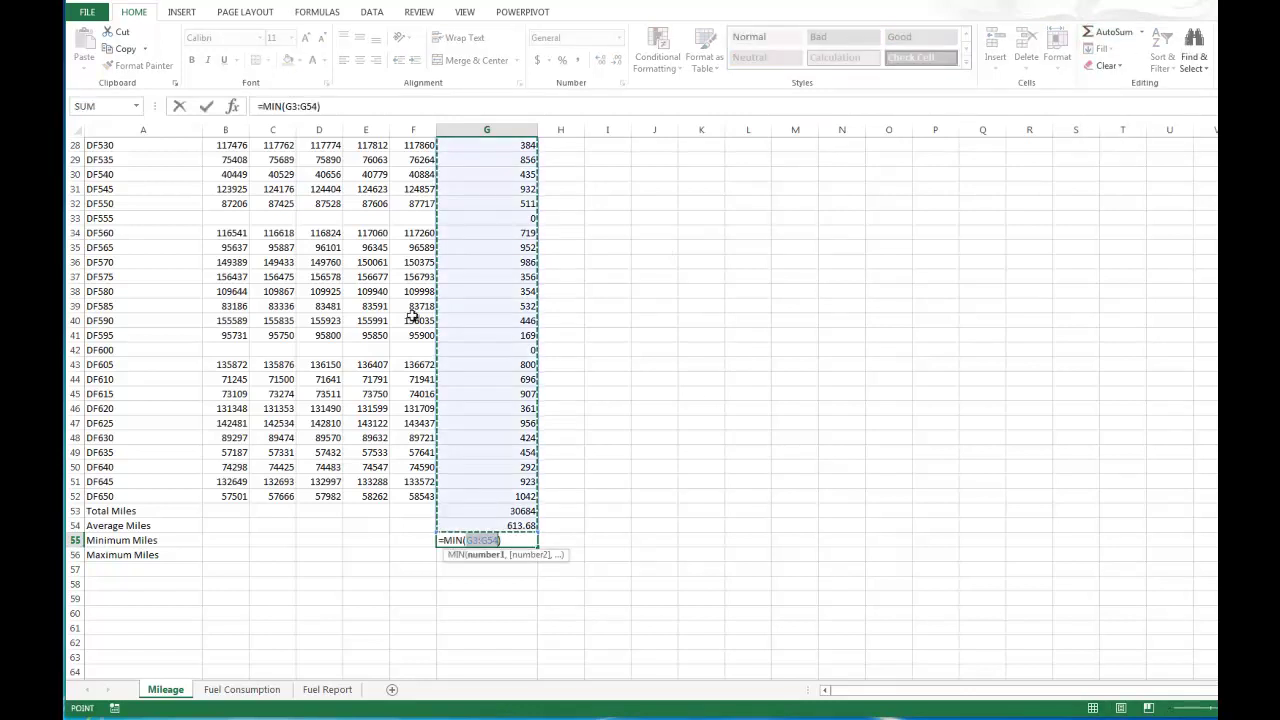
pyautogui.click(516, 540)
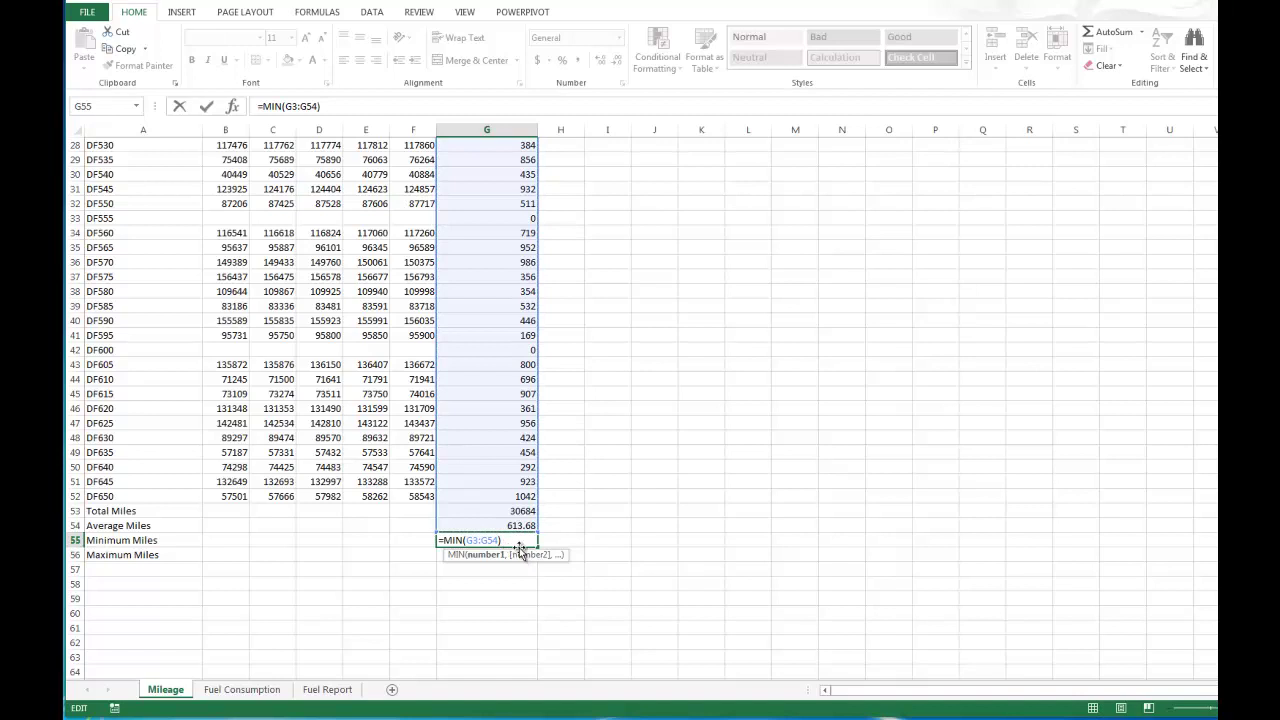
pyautogui.click(318, 106)
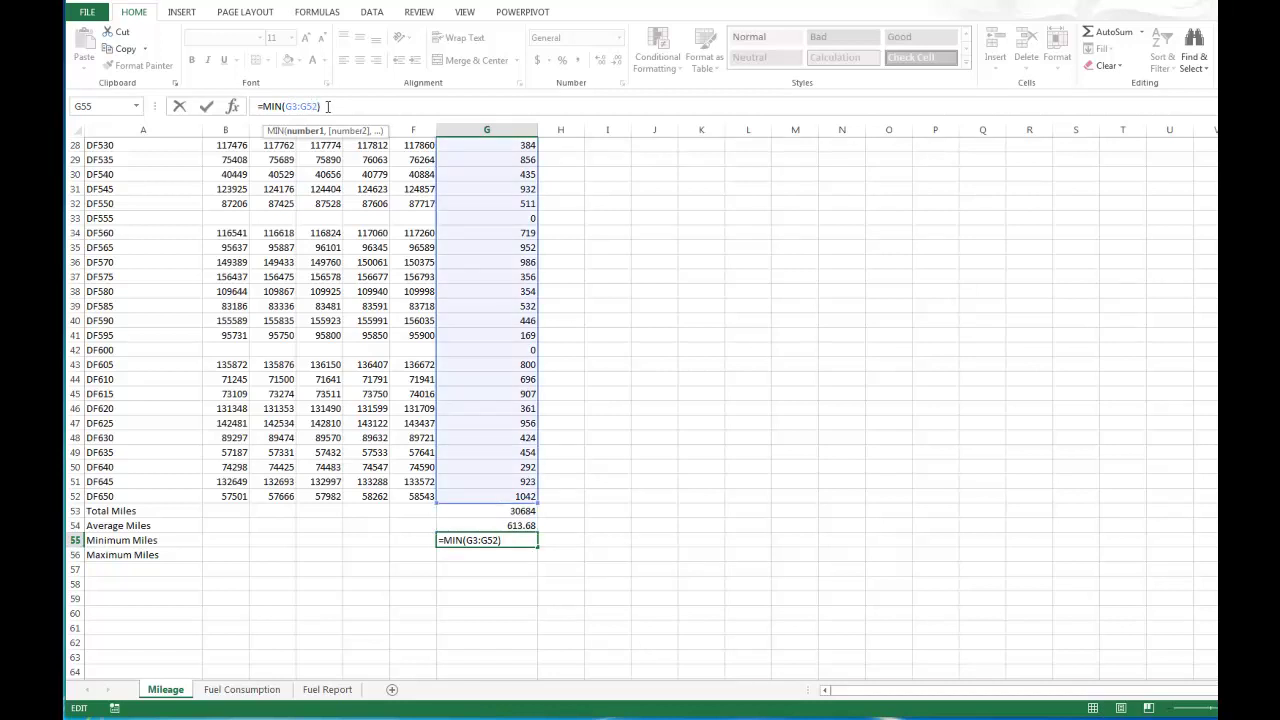
pyautogui.press('Return')
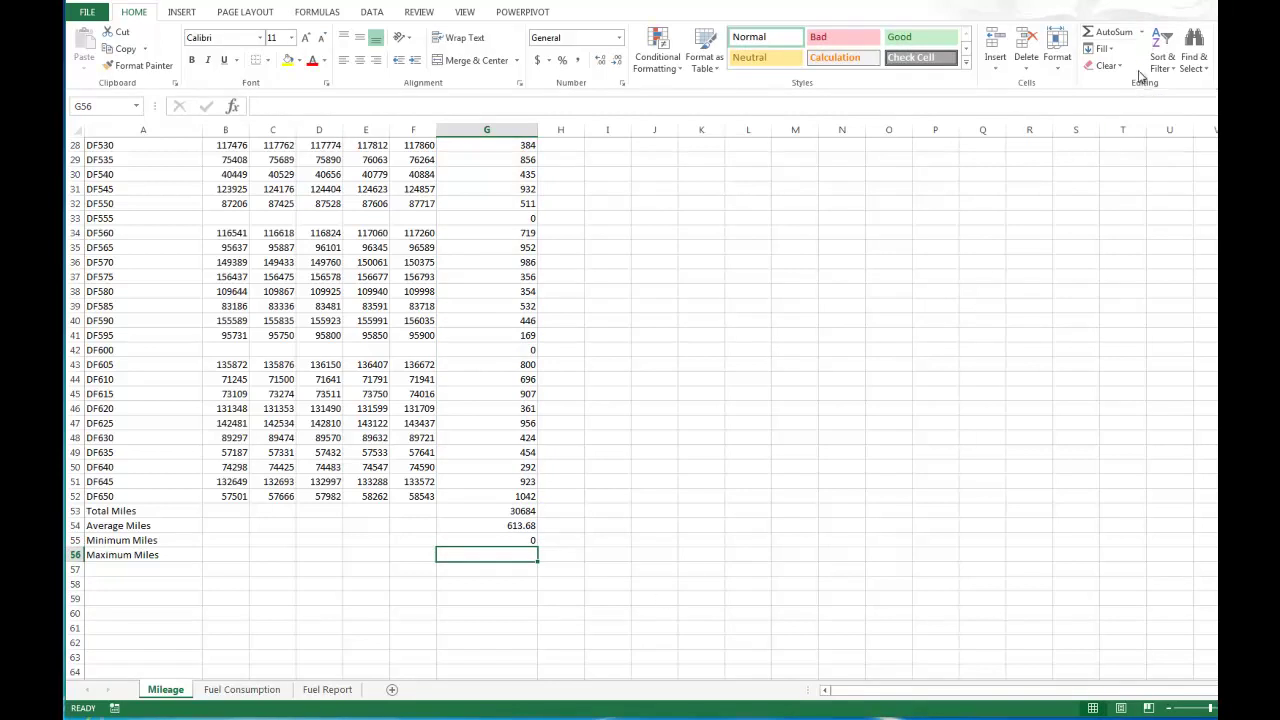
# - Insert the AutoSum Max function in G56 for Maximum Miles and correct its range to G3:G52
pyautogui.click(1144, 33)
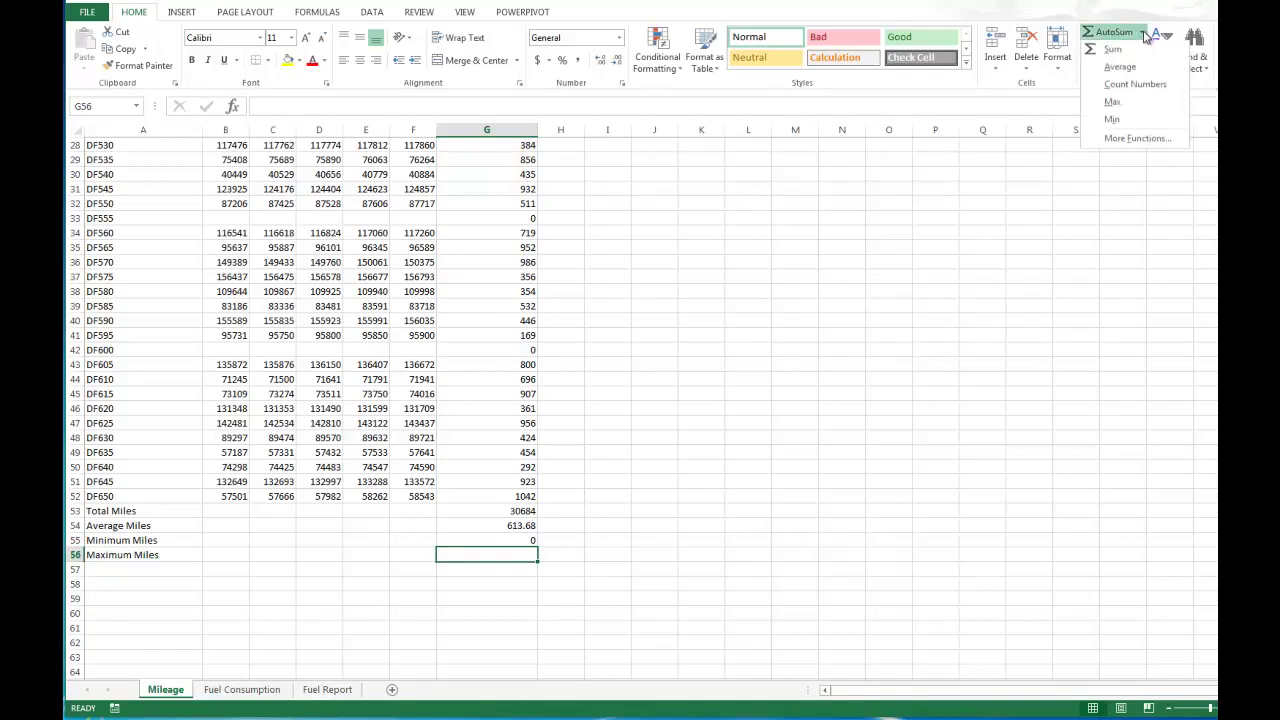
pyautogui.click(1112, 103)
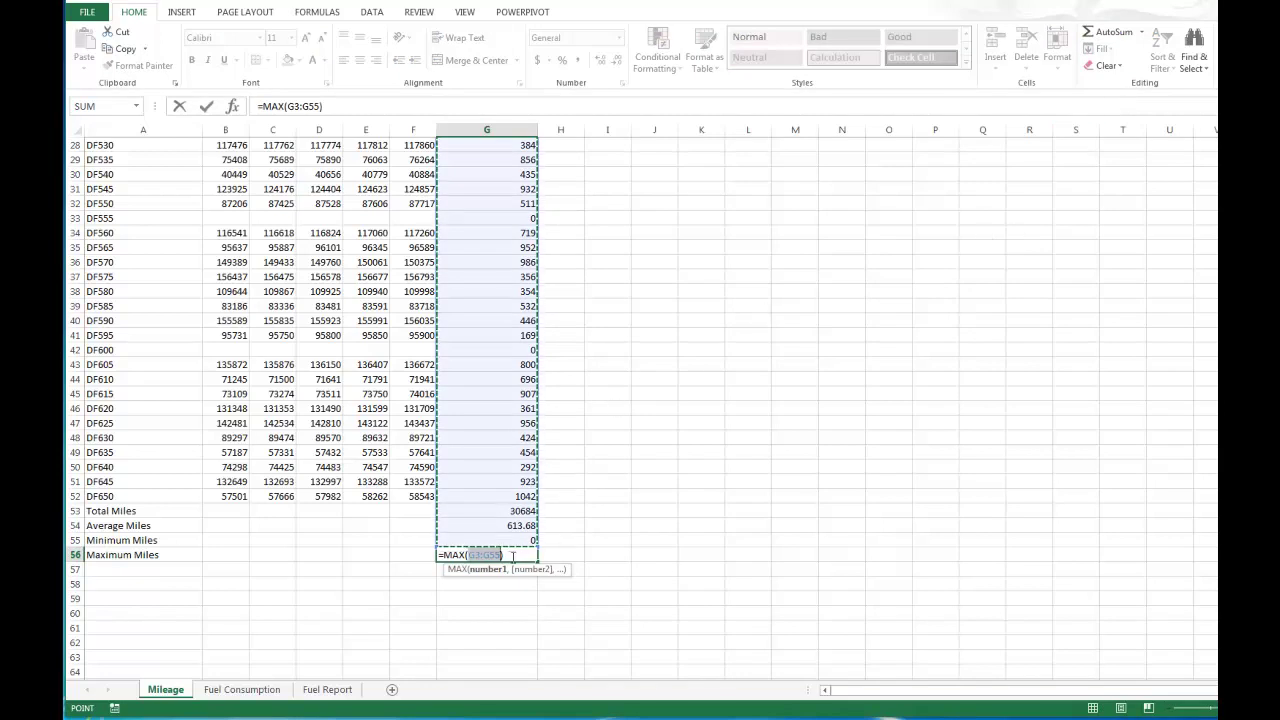
pyautogui.press('Return')
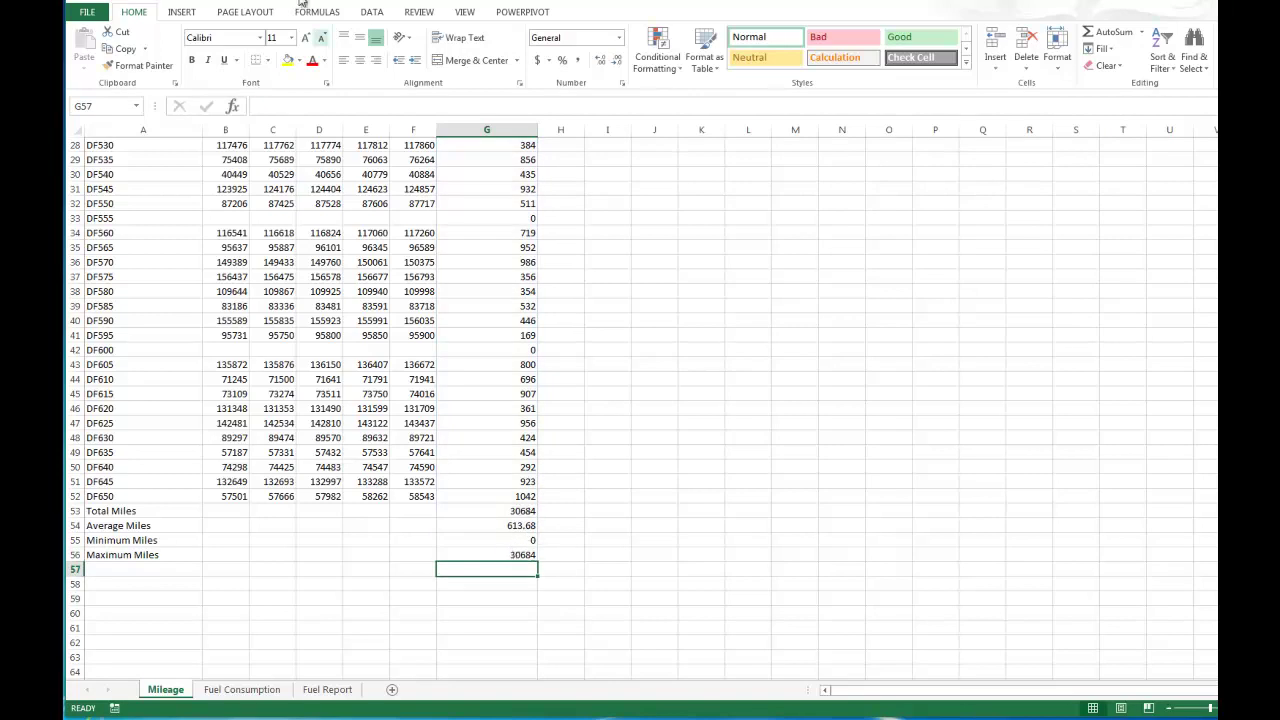
pyautogui.click(507, 558)
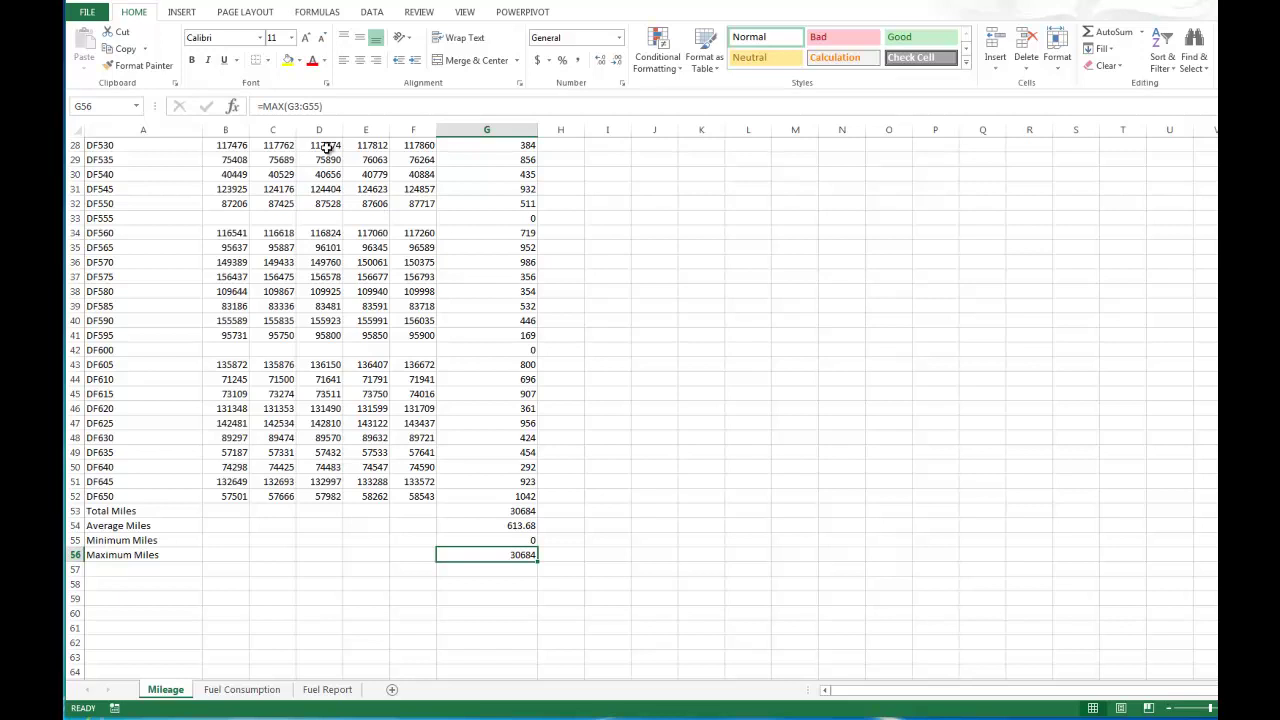
pyautogui.click(320, 106)
pyautogui.click(320, 106)
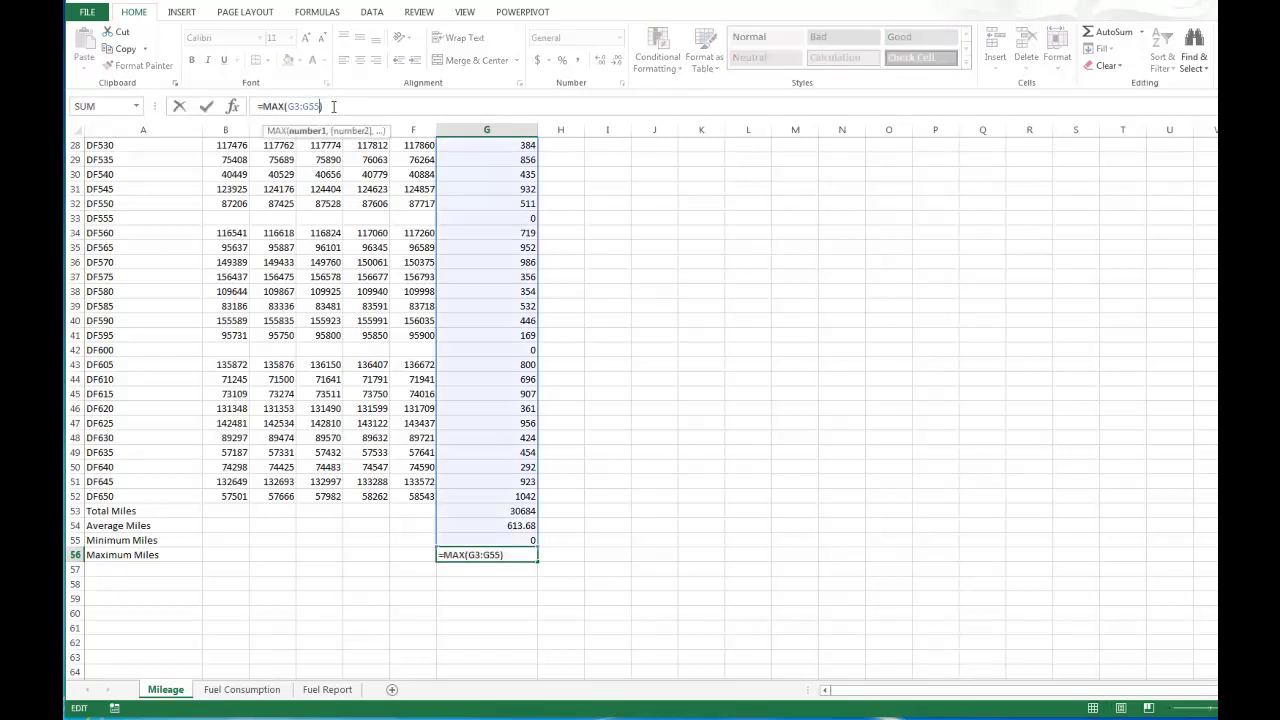
pyautogui.press('BackSpace')
pyautogui.write('2')
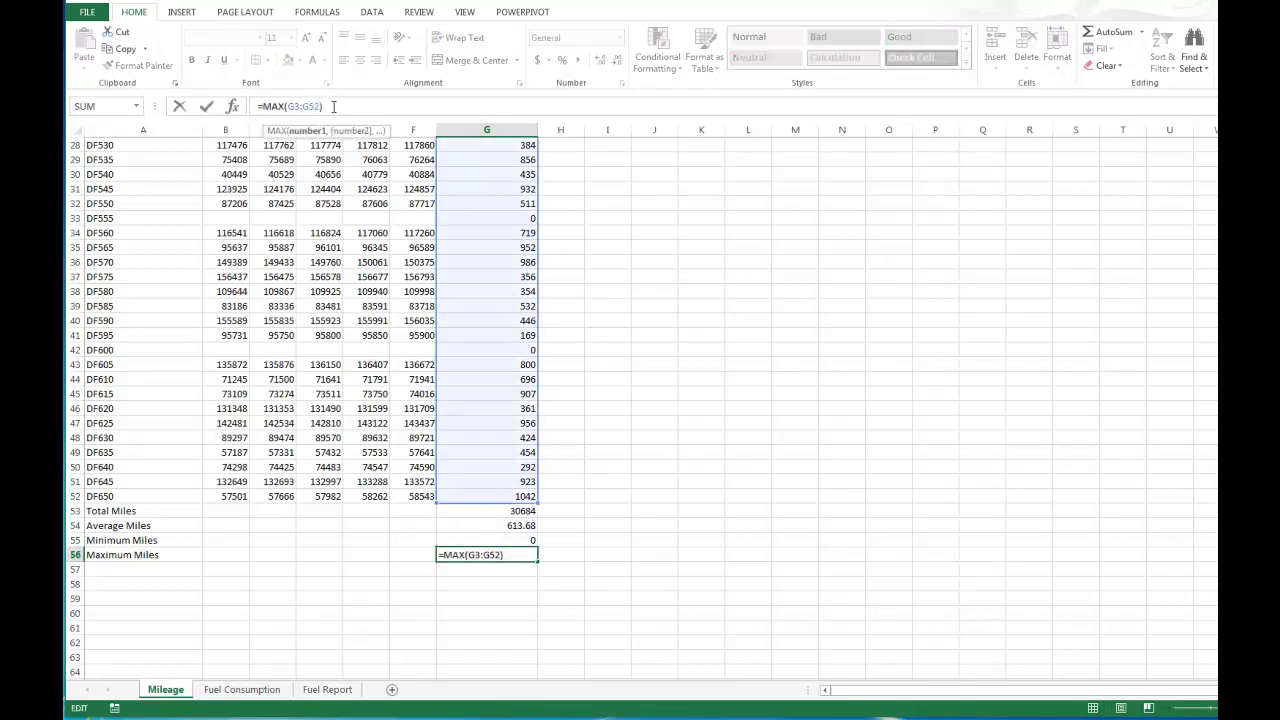
pyautogui.press('Return')
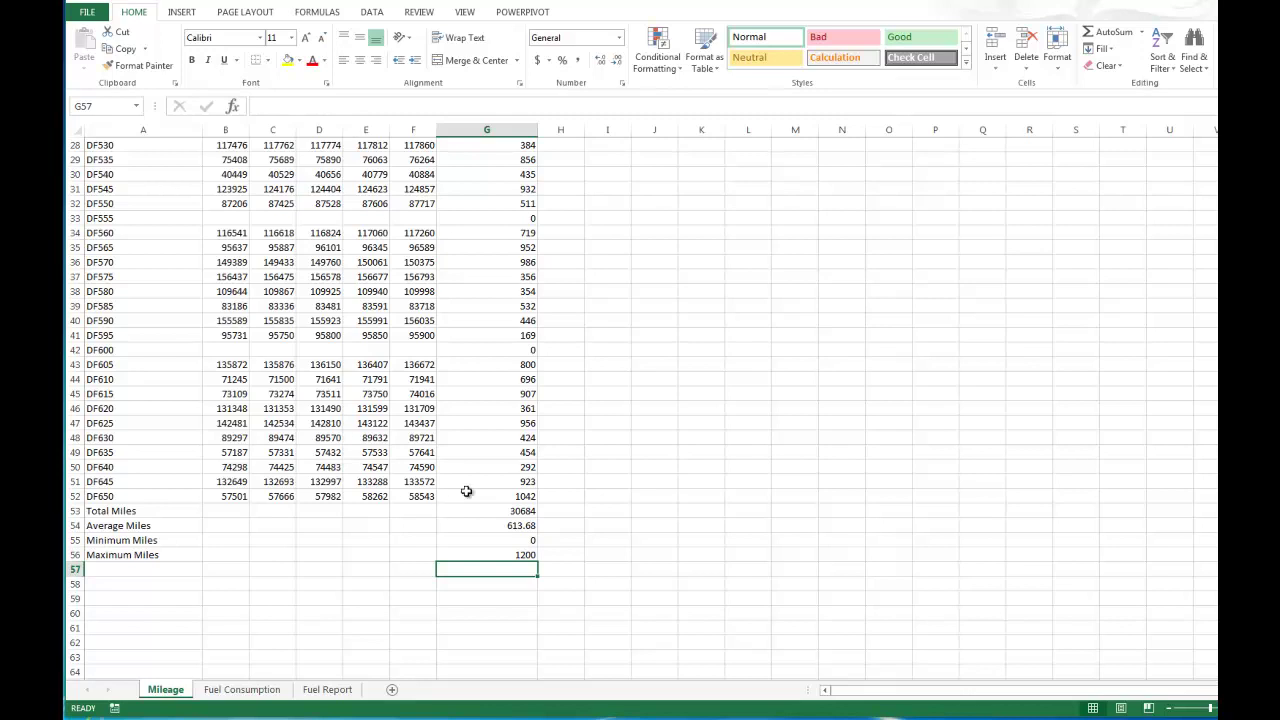
# - Clear the total miles formulas of the trucks without readings, DF600, DF555 and DF500, in G42, G33 and G22
pyautogui.click(516, 540)
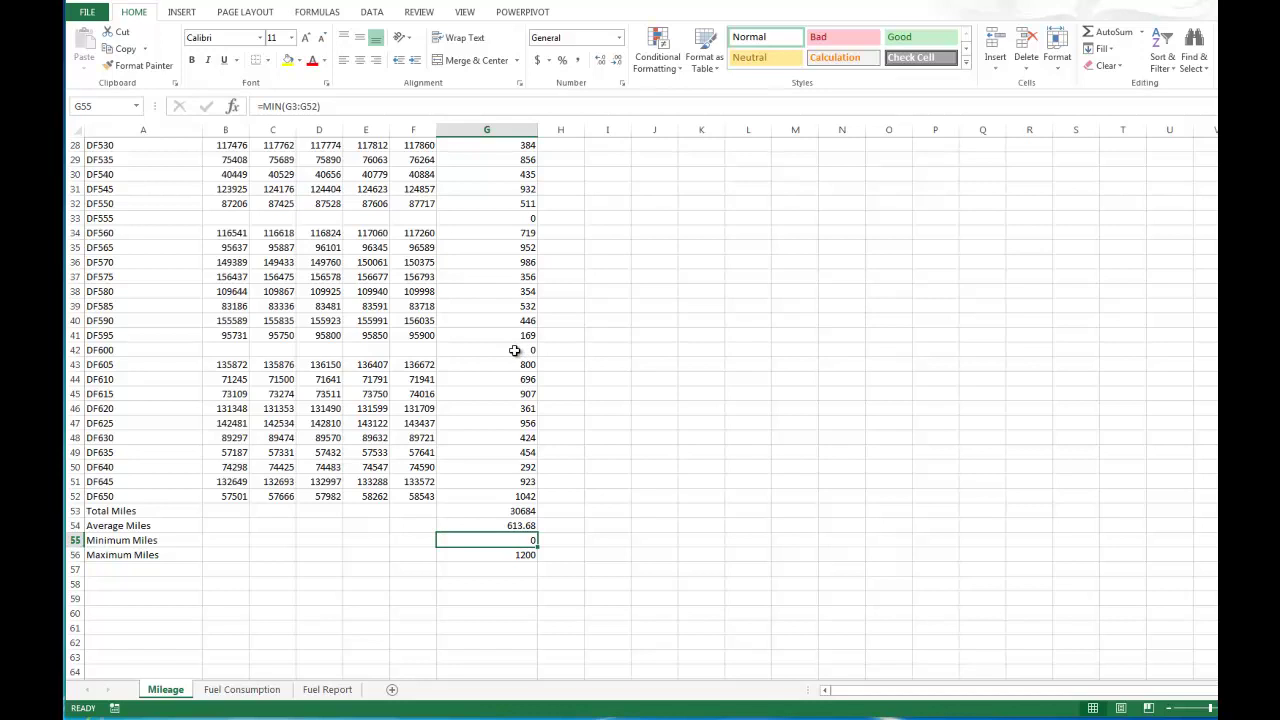
pyautogui.click(514, 350)
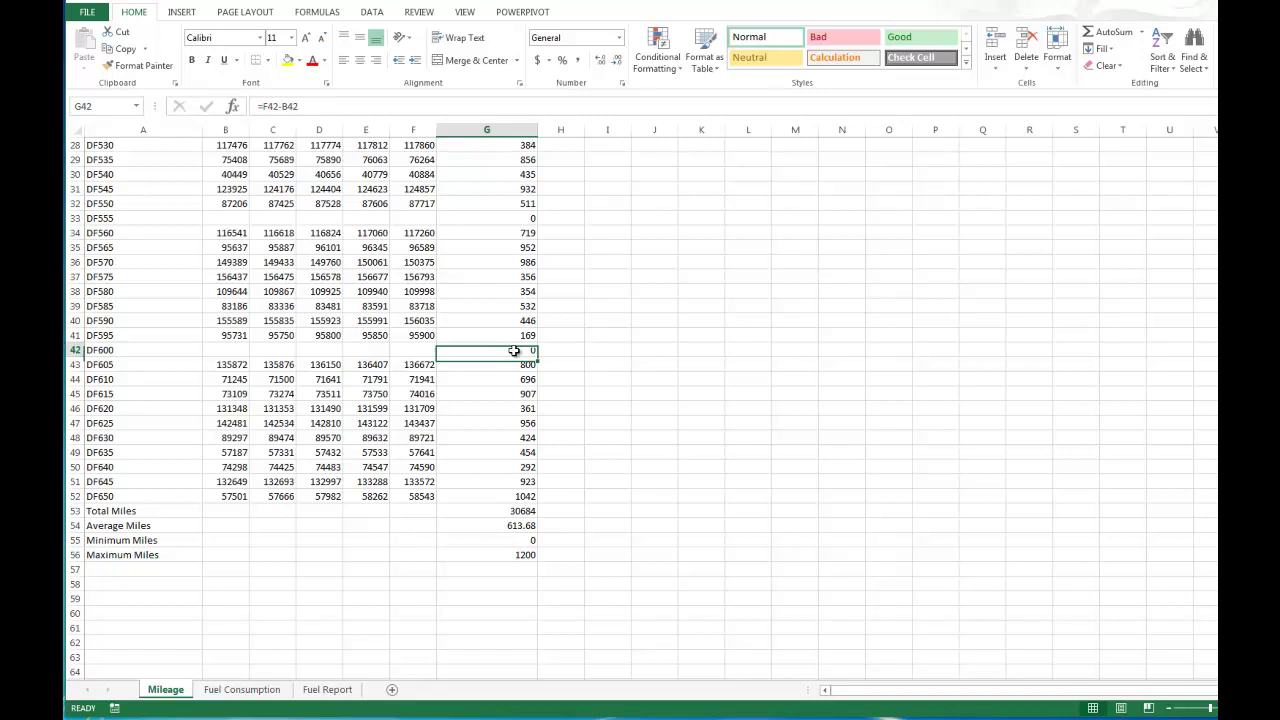
pyautogui.press('Delete')
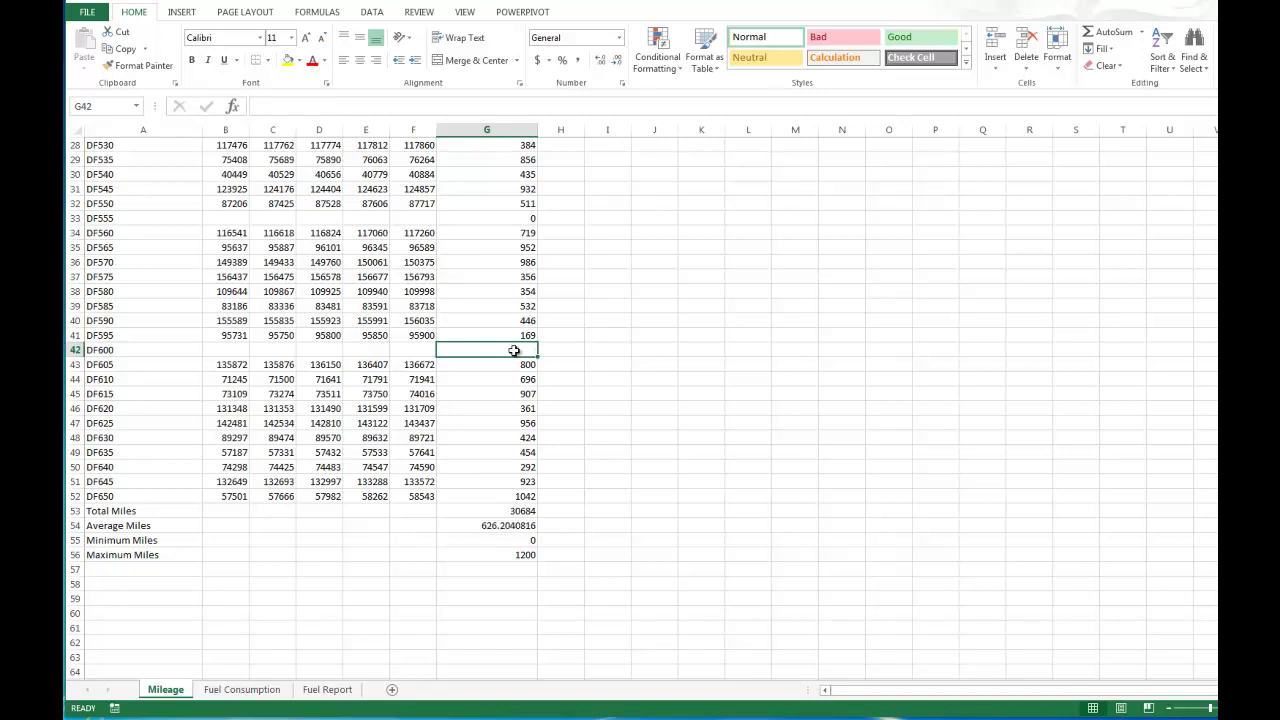
pyautogui.scroll(3, 514, 350)
pyautogui.click(517, 348)
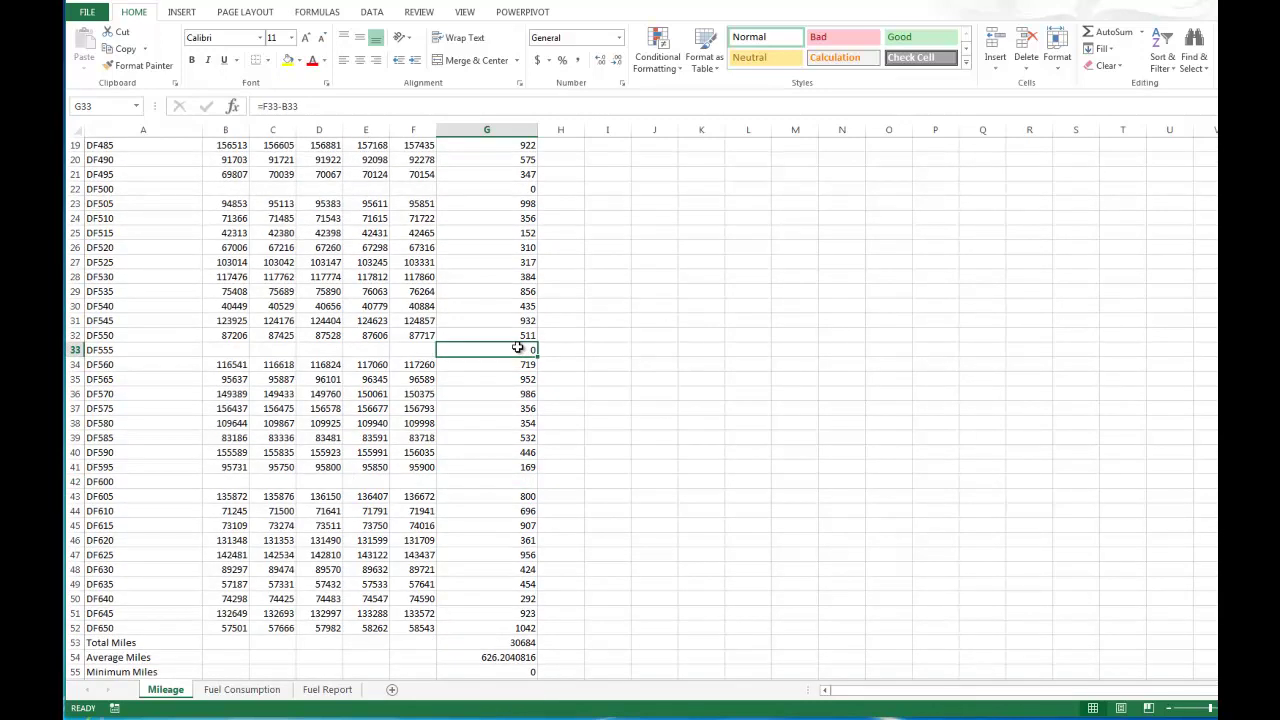
pyautogui.press('Delete')
pyautogui.click(527, 189)
pyautogui.press('Delete')
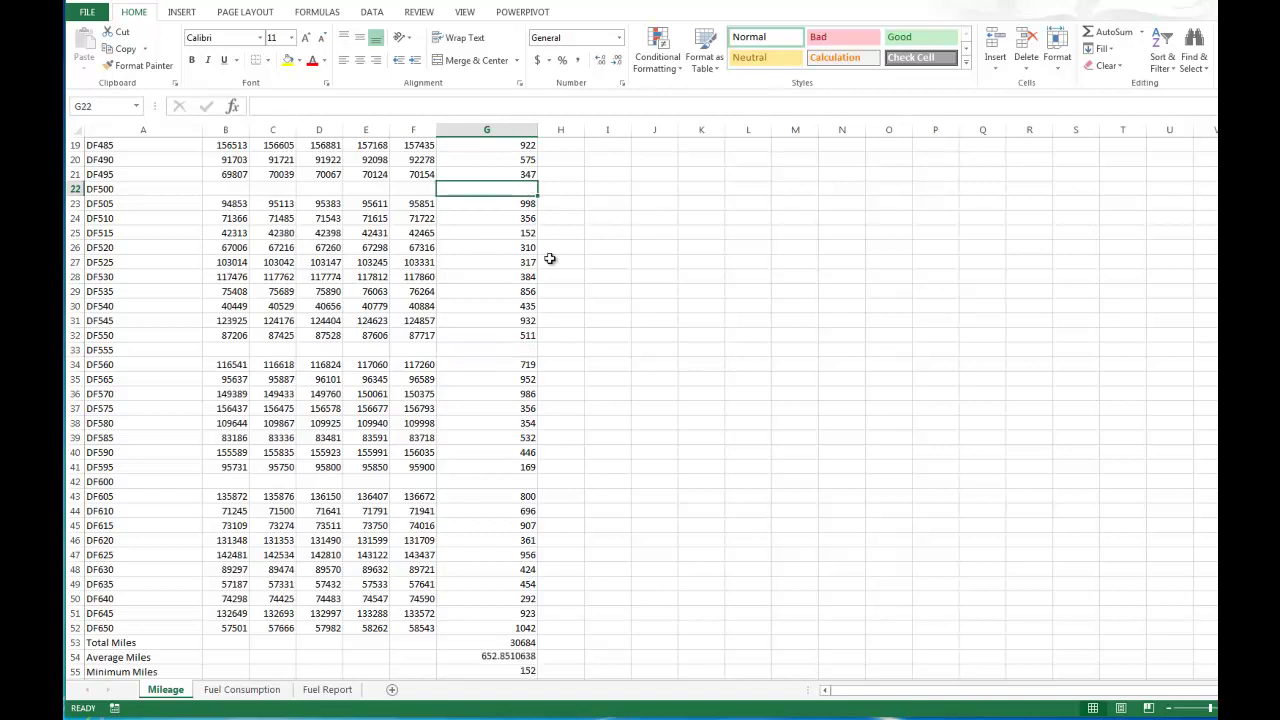
pyautogui.scroll(6, 550, 259)
pyautogui.scroll(-2, 548, 266)
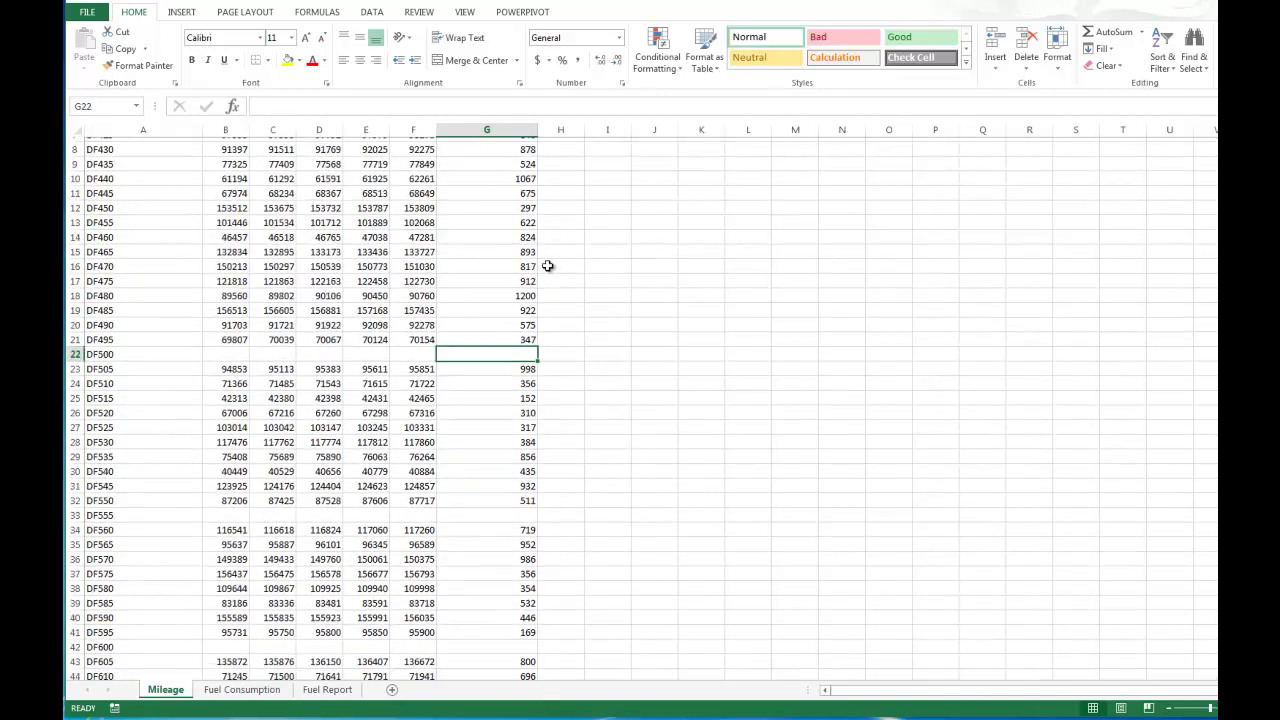
pyautogui.scroll(-7, 547, 267)
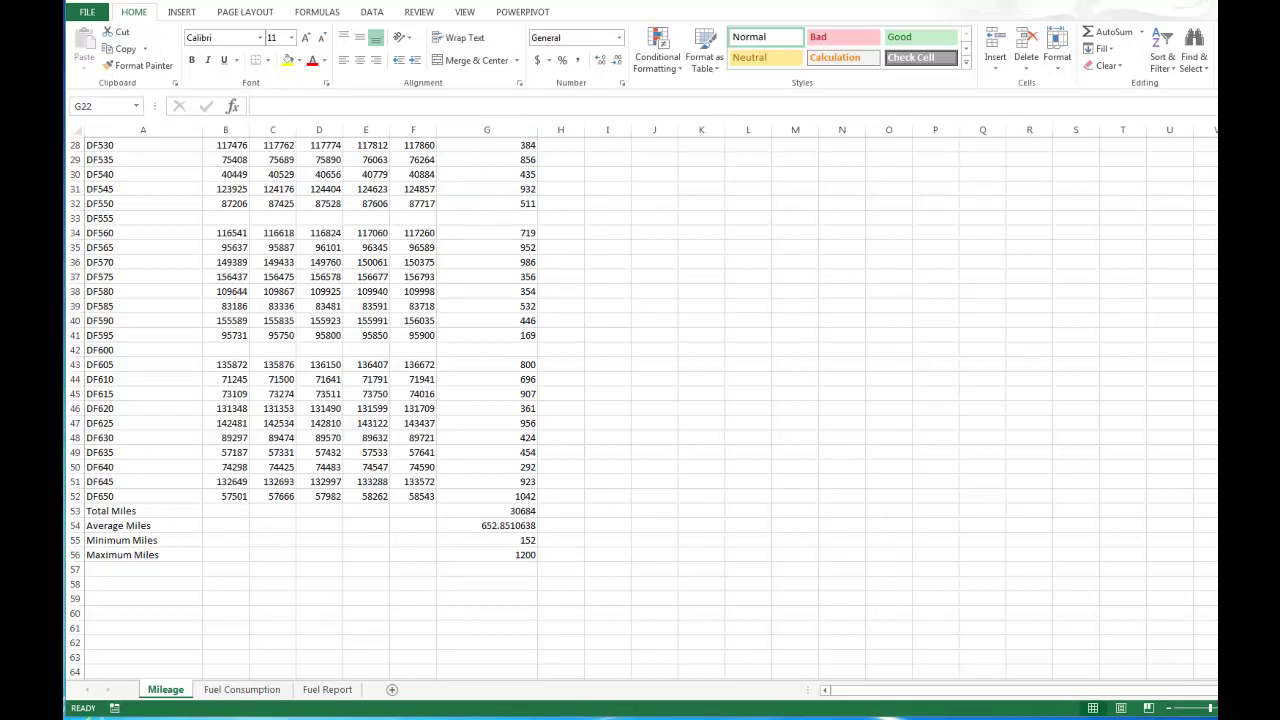
# - Merge and center the Week 40 Mileage Report title across A1:G1
pyautogui.scroll(9, 318, 268)
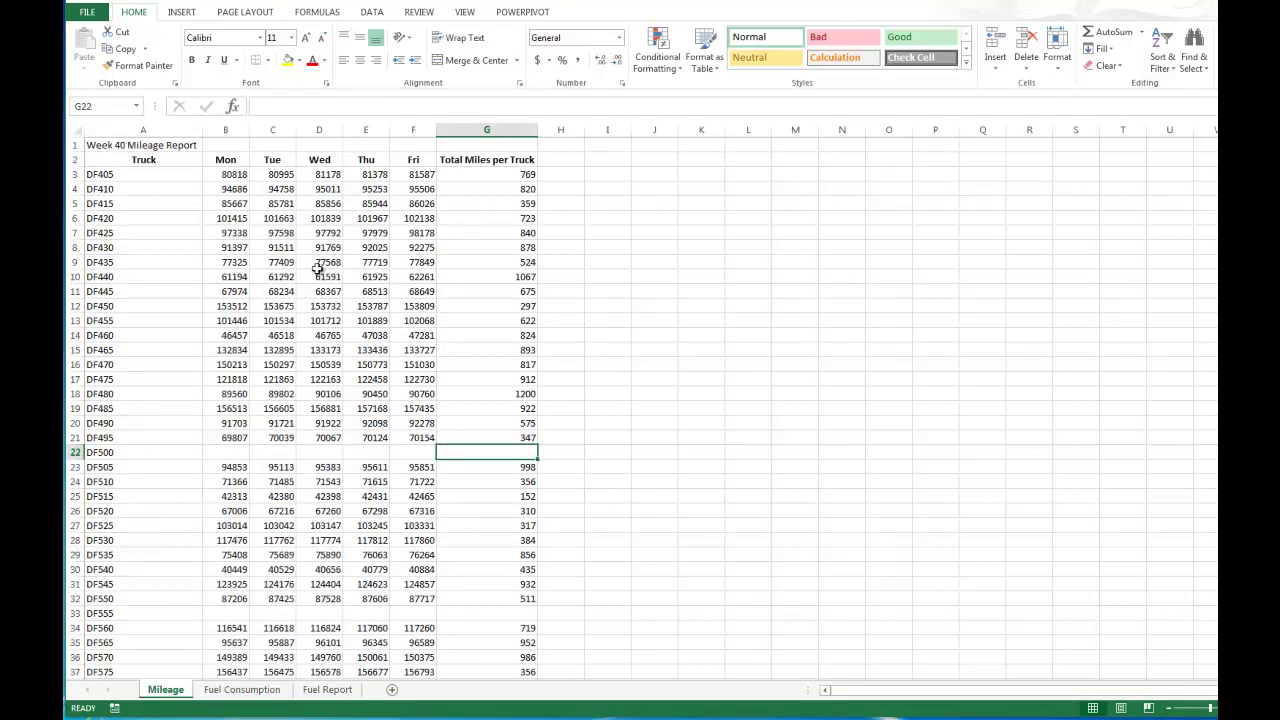
pyautogui.click(110, 145)
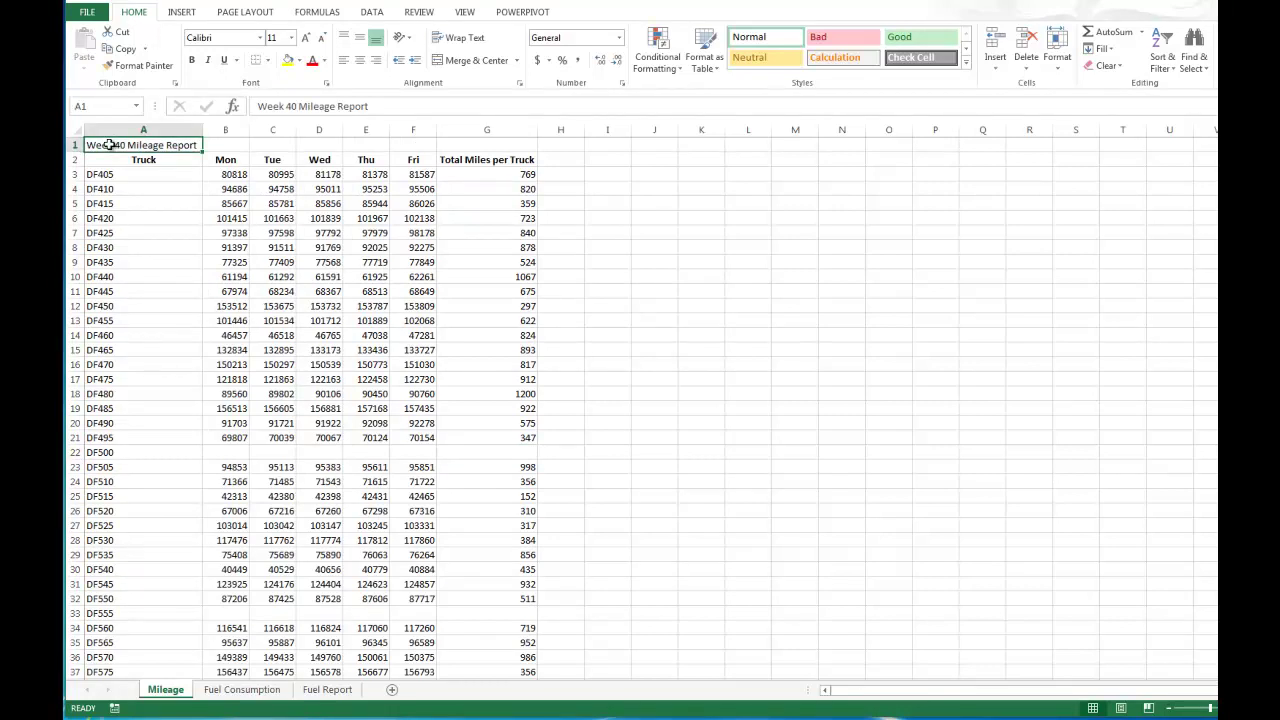
pyautogui.moveTo(110, 145); pyautogui.dragTo(470, 147)
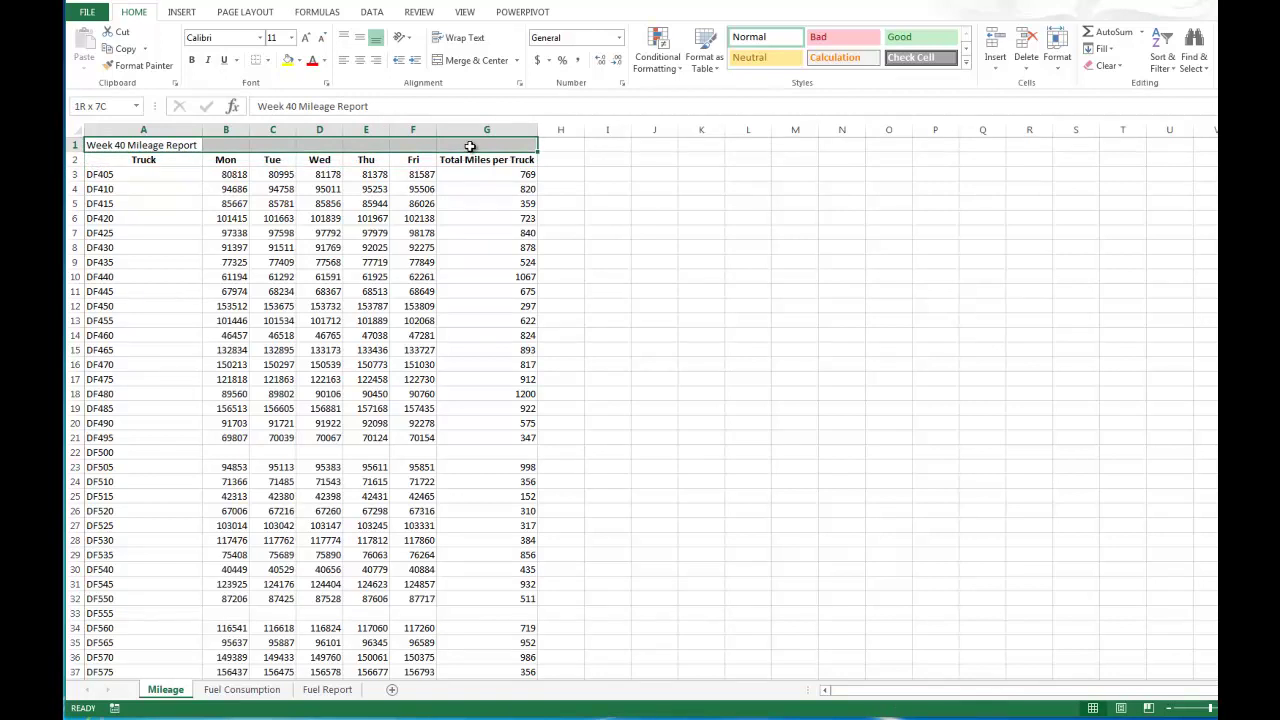
pyautogui.moveTo(470, 147); pyautogui.dragTo(470, 147)
pyautogui.click(455, 62)
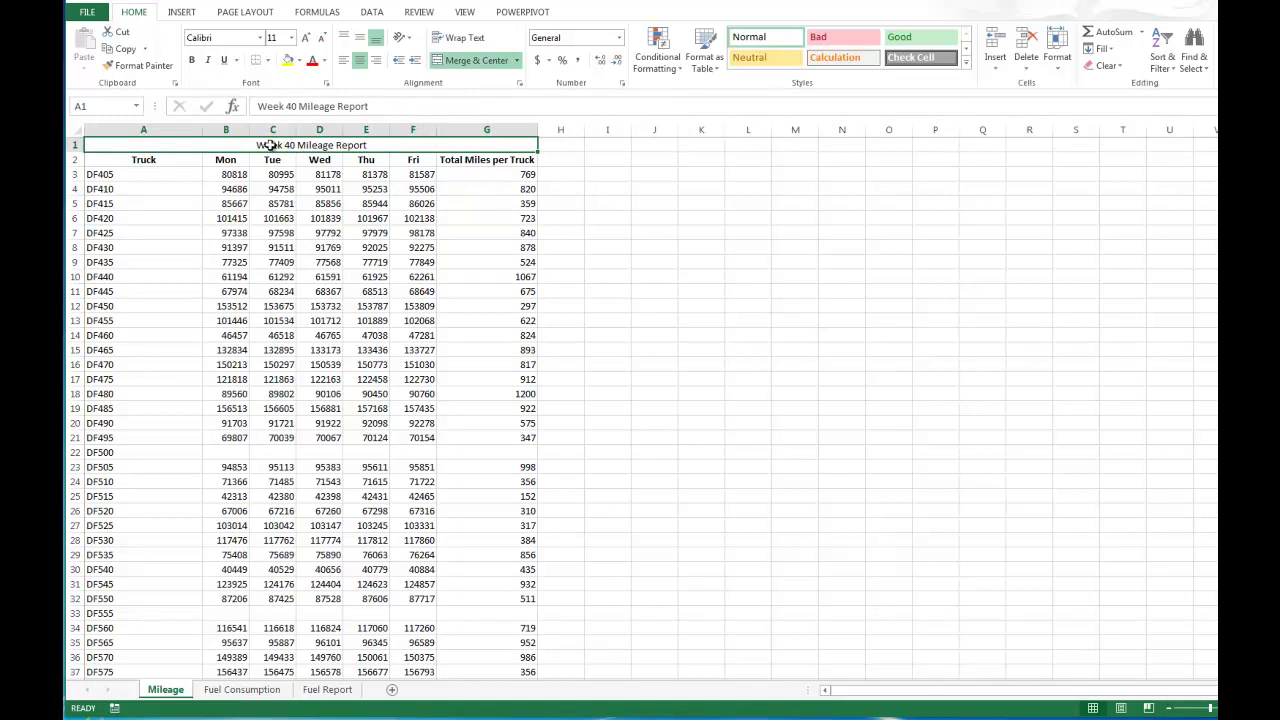
# - Set the font size of the merged Week 40 Mileage Report title to 24
pyautogui.click(300, 61)
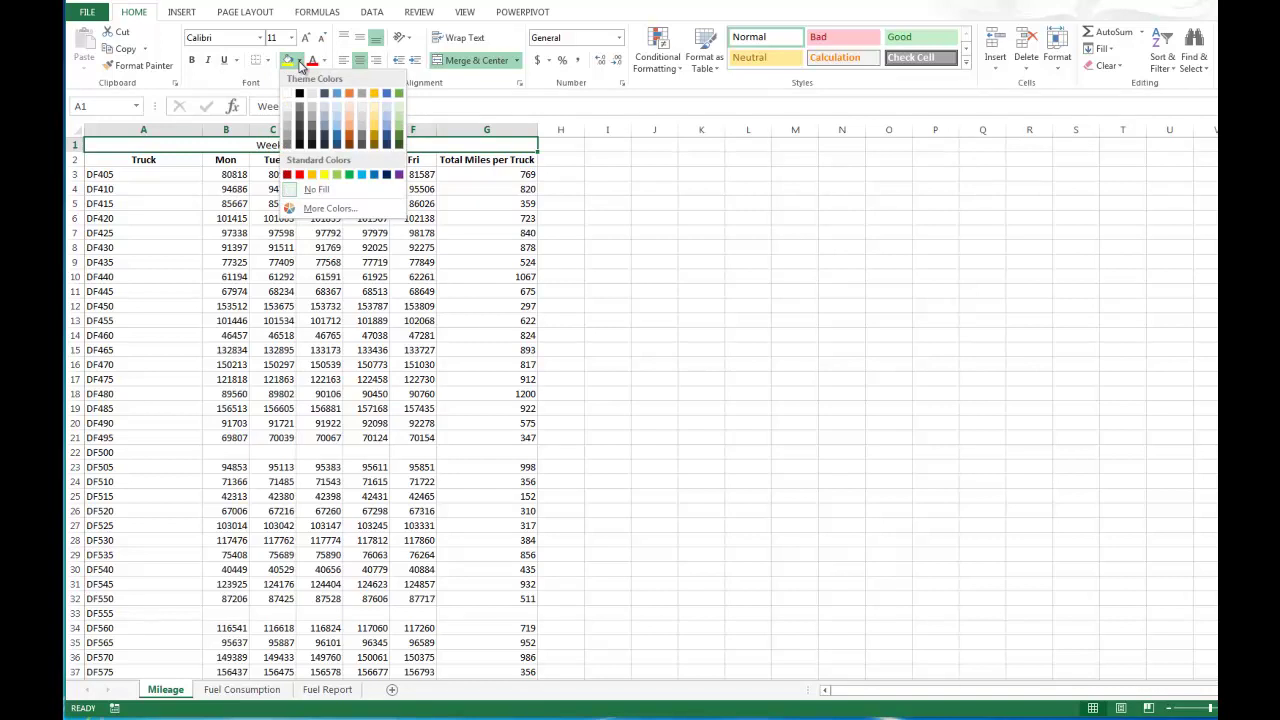
pyautogui.click(291, 38)
pyautogui.click(291, 38)
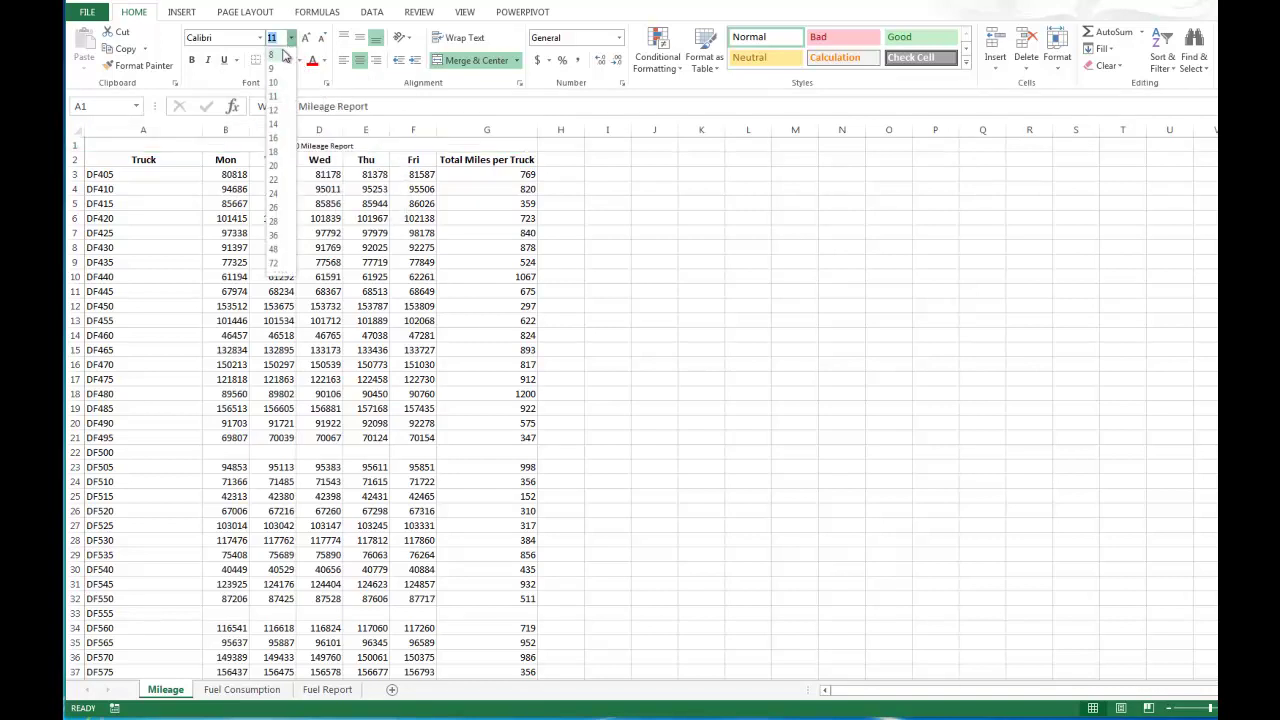
pyautogui.click(277, 193)
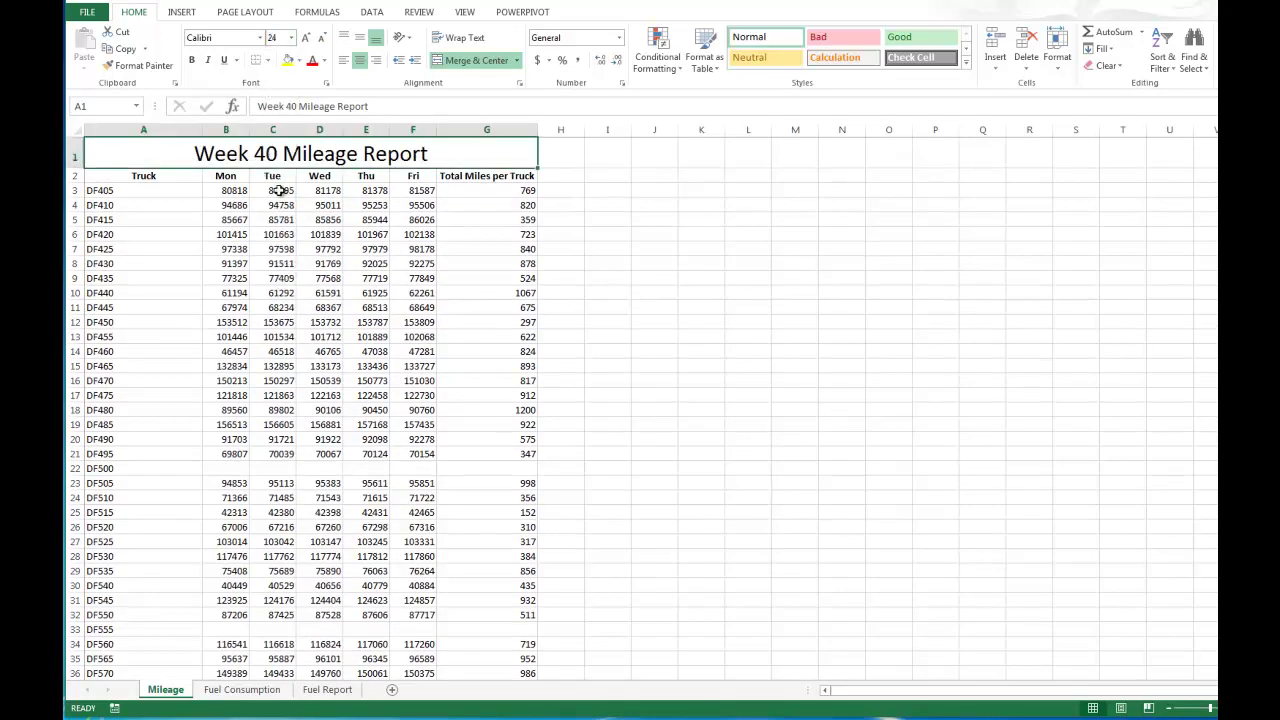
# - Fill the title cell with Green, Accent 6, Darker 25% and set its font color to white
pyautogui.click(300, 62)
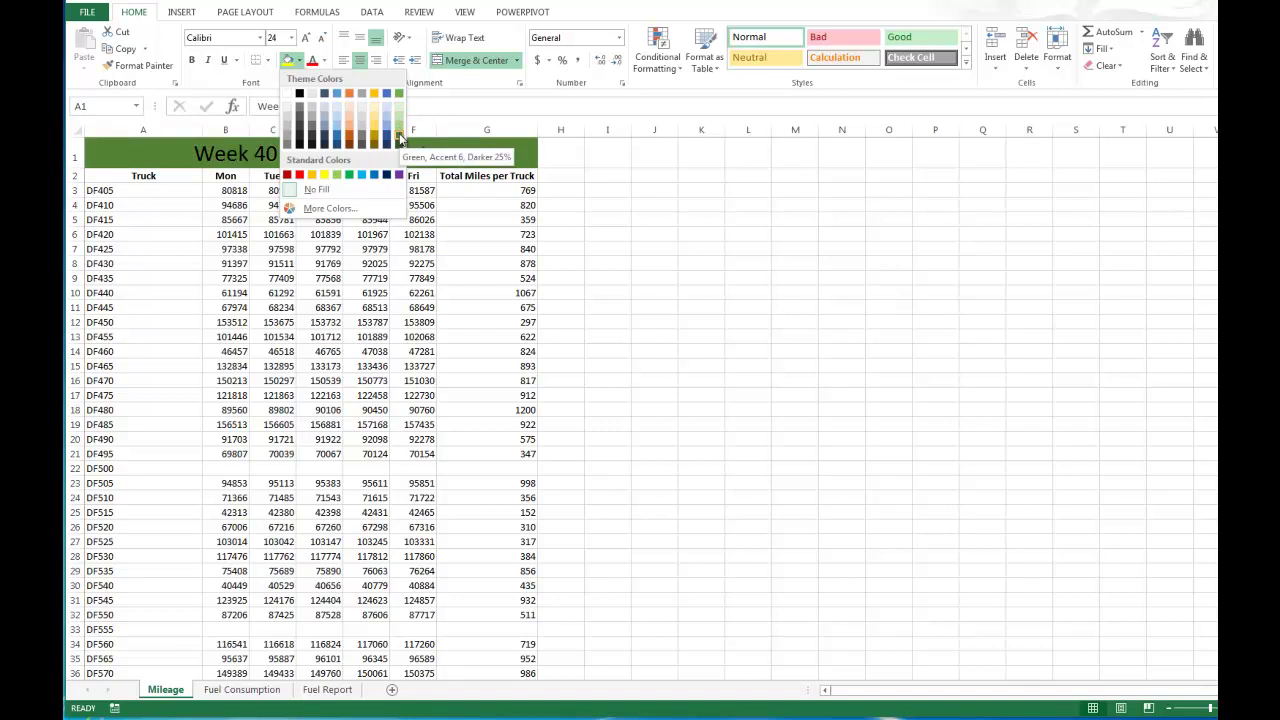
pyautogui.click(399, 138)
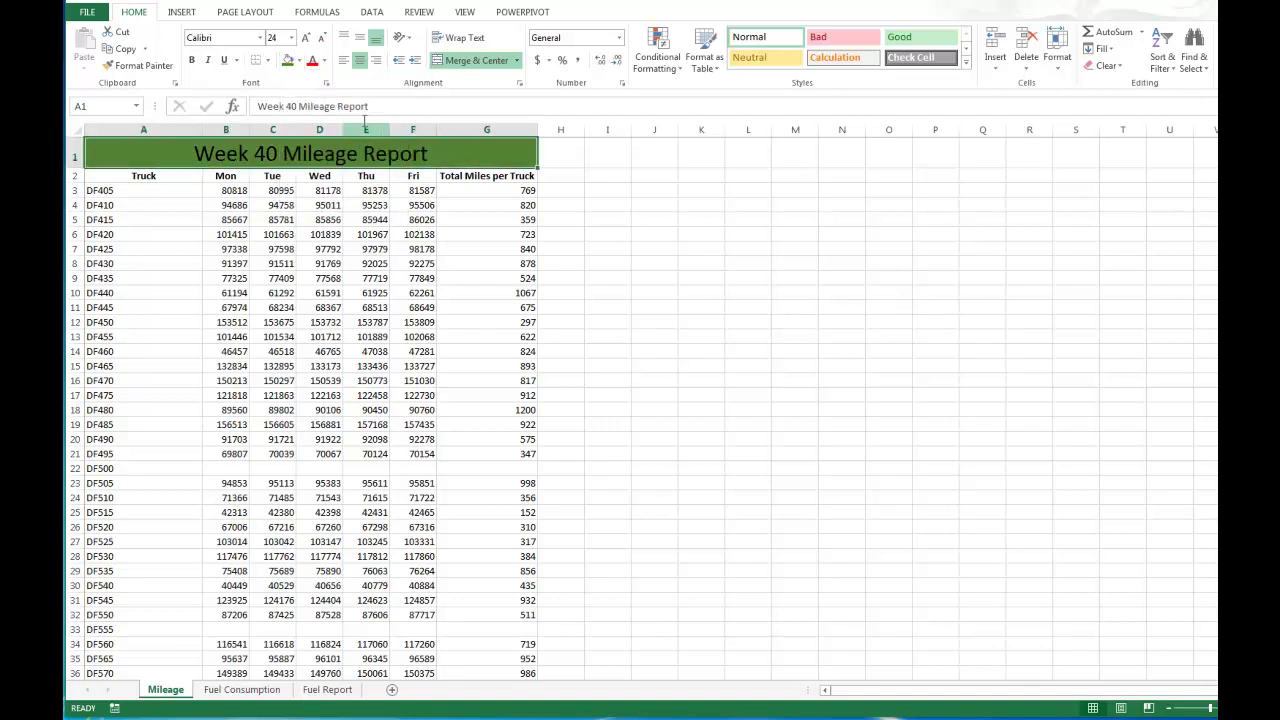
pyautogui.click(325, 67)
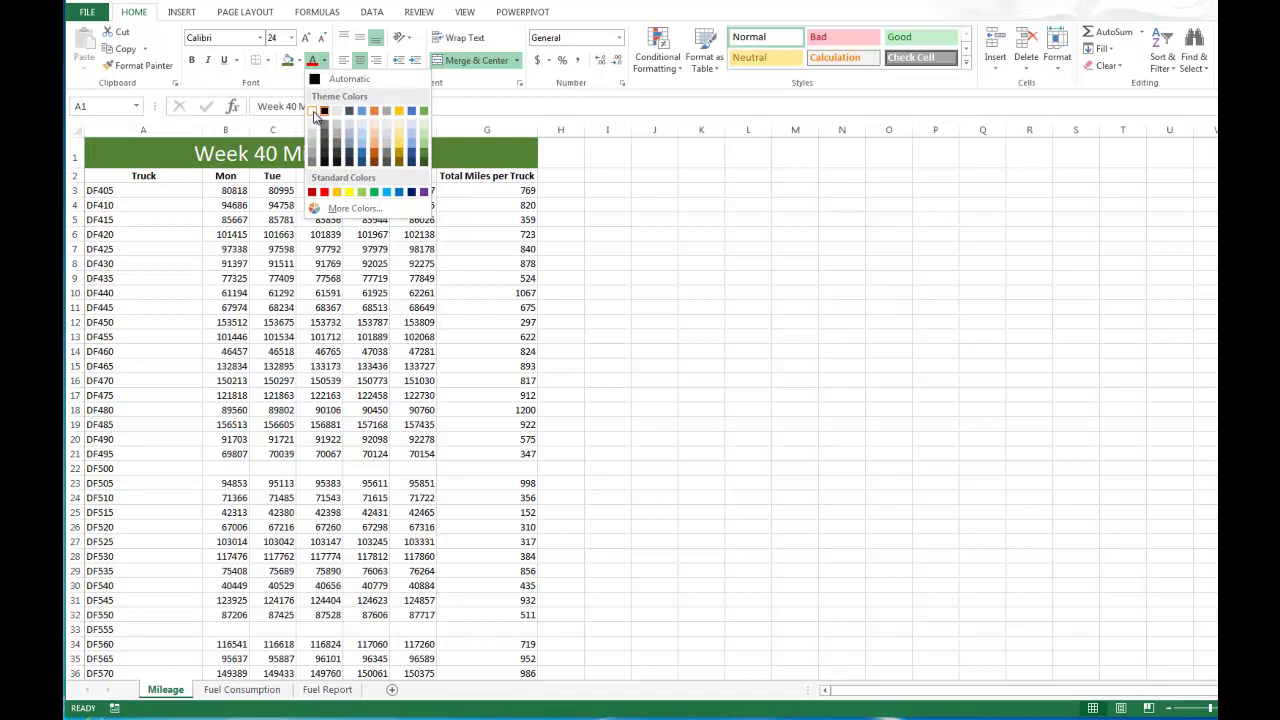
pyautogui.click(319, 112)
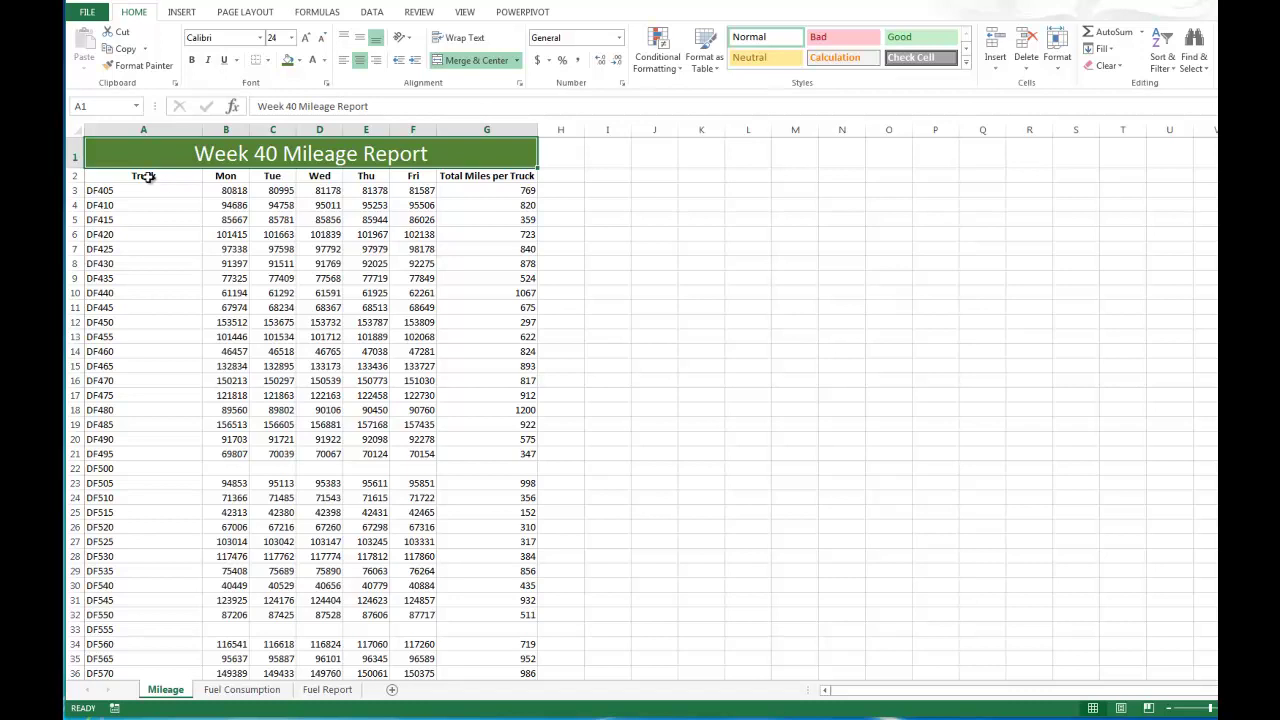
# - Format A2:G52 as a table with headers, using the green gridded style in the last row of the Light group
pyautogui.moveTo(150, 178); pyautogui.dragTo(466, 599)
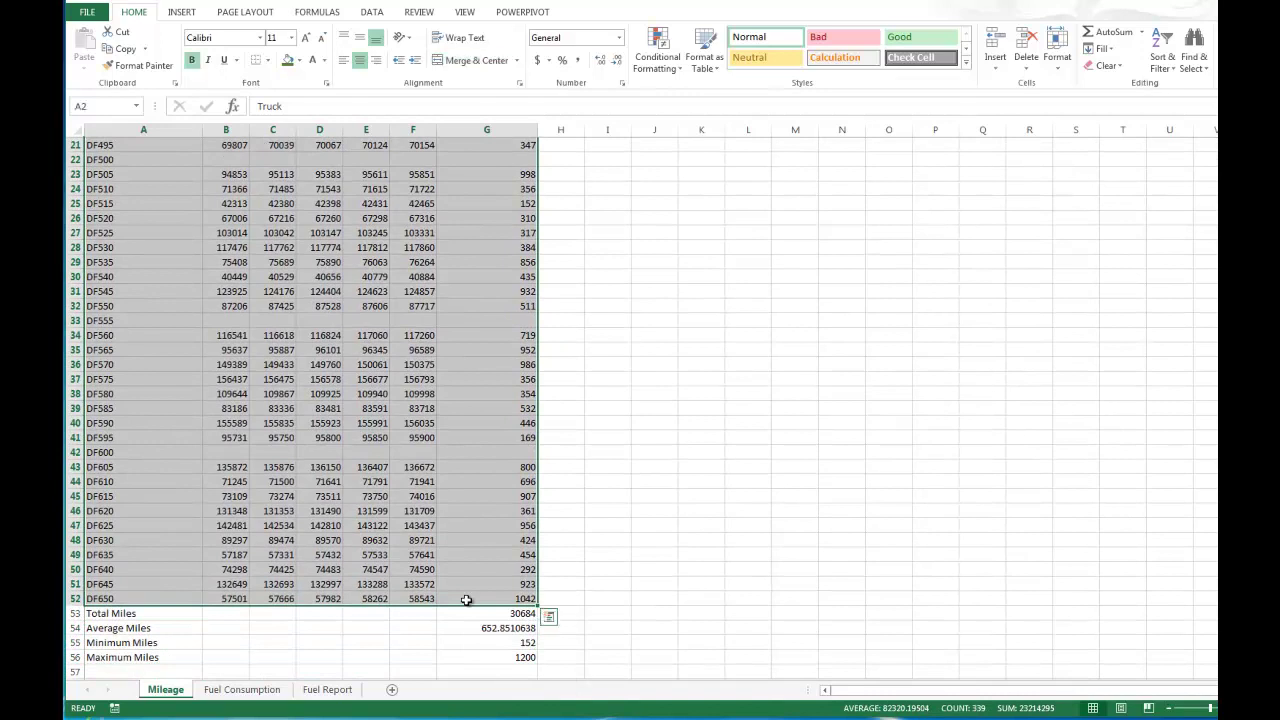
pyautogui.click(708, 66)
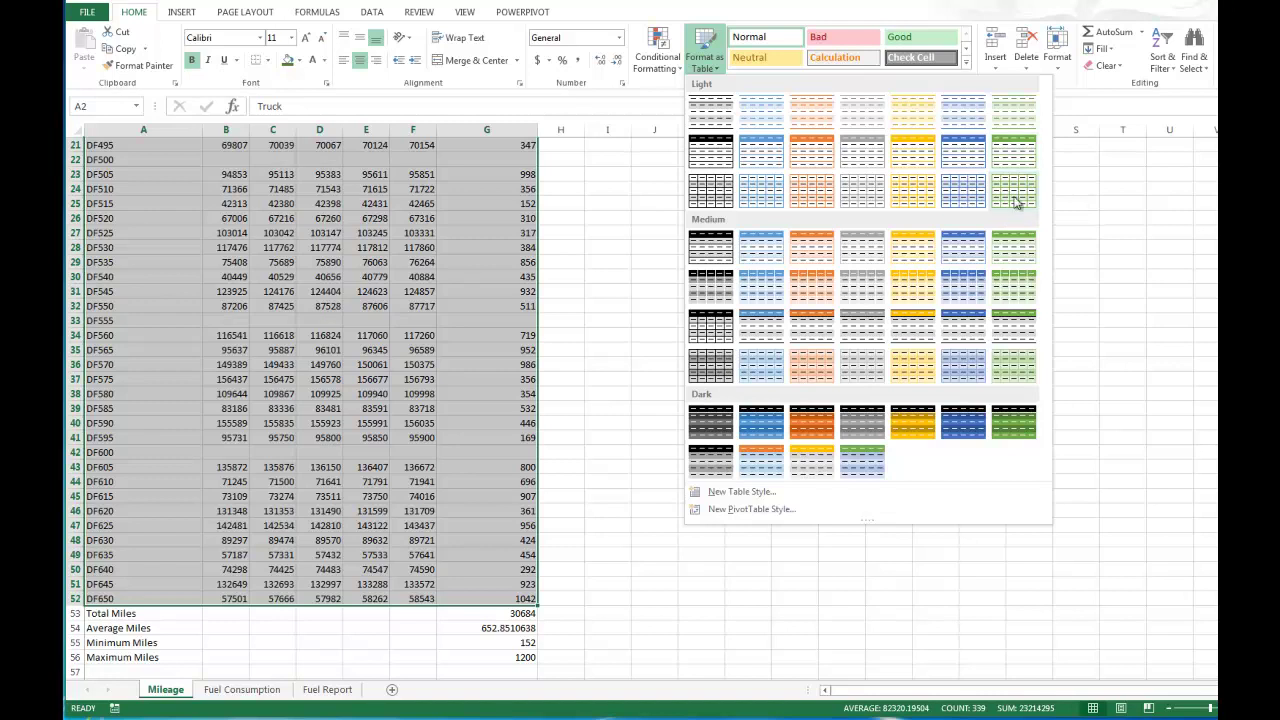
pyautogui.click(1016, 200)
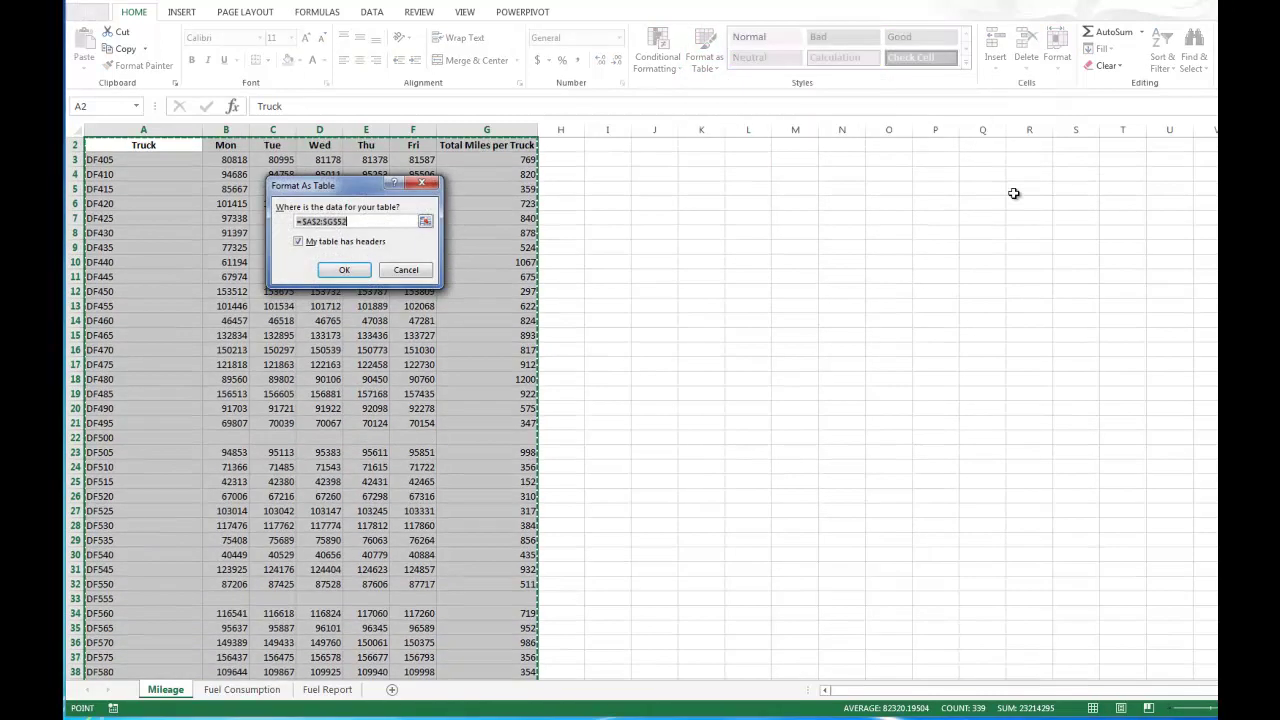
pyautogui.click(343, 270)
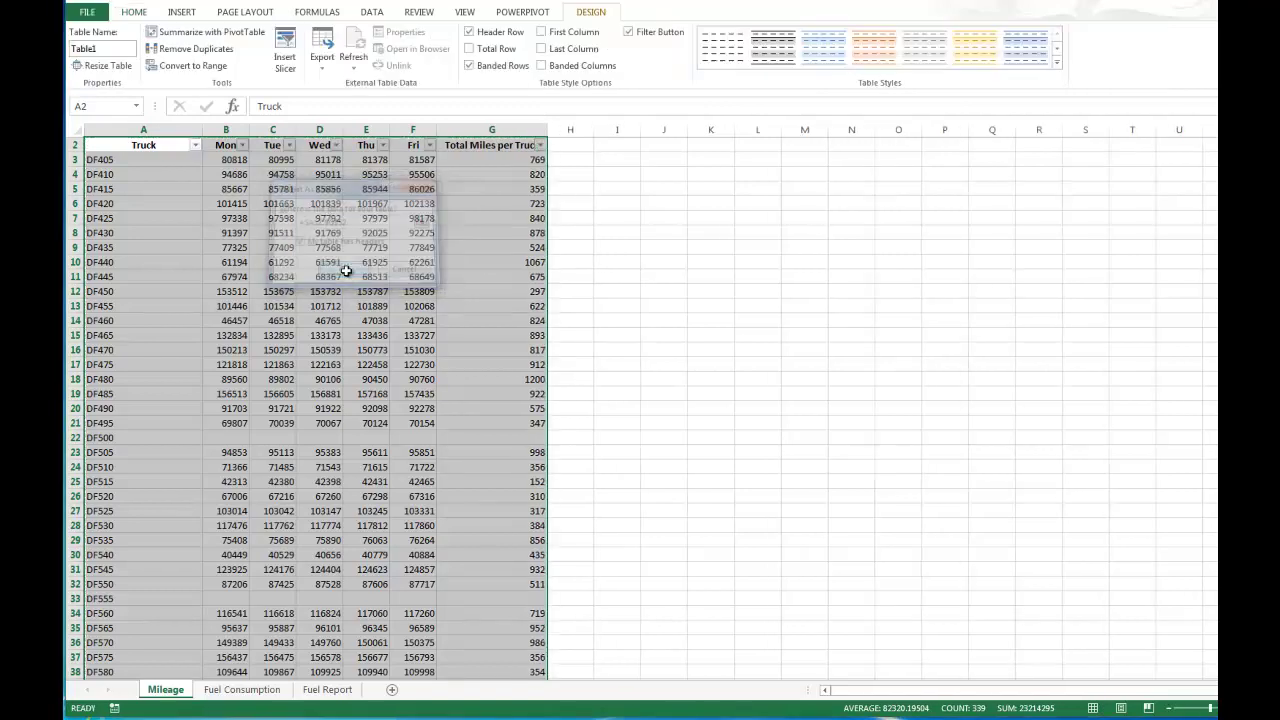
pyautogui.scroll(-6, 346, 400)
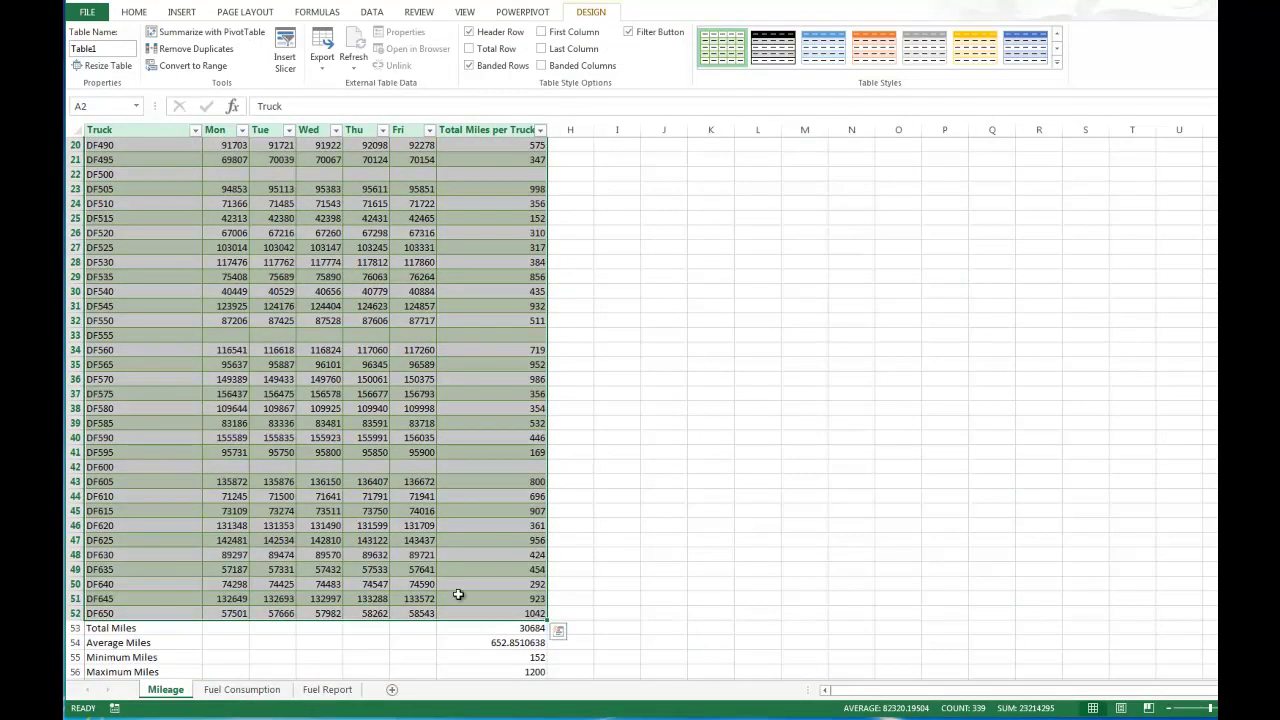
pyautogui.click(440, 657)
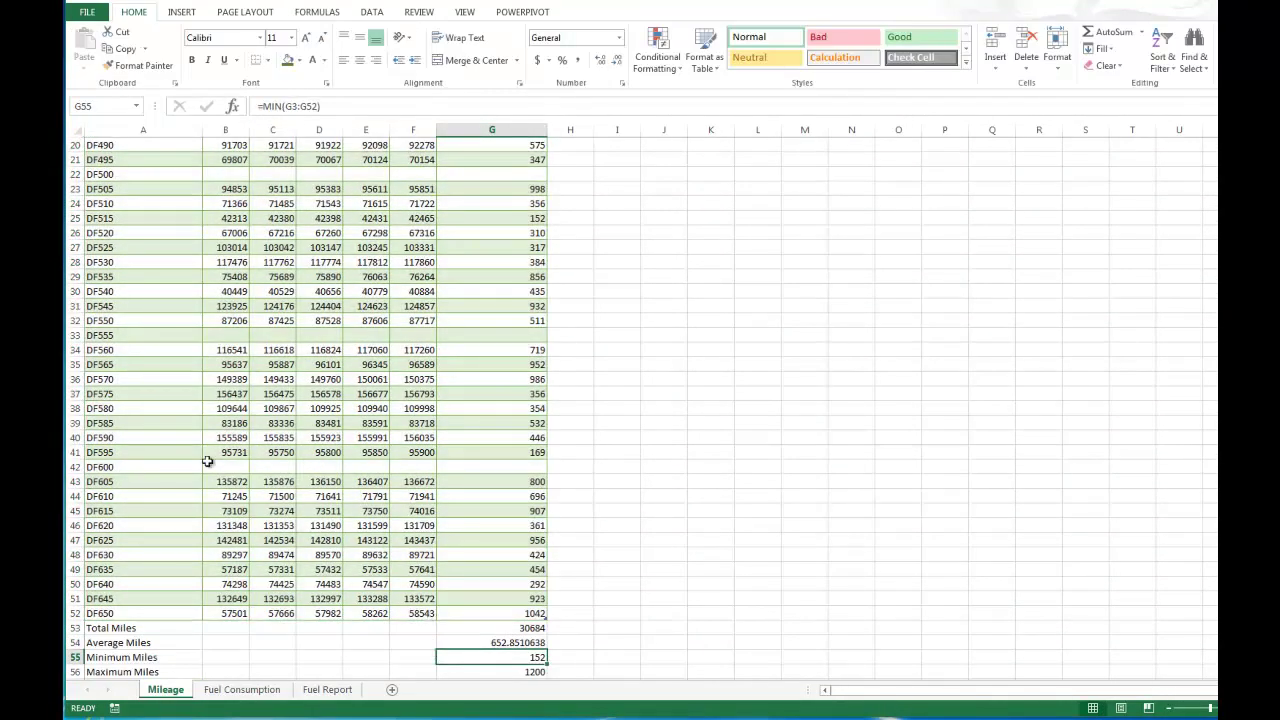
# - Bold the truck numbers and summary labels in column A, from A3 through A56
pyautogui.scroll(5, 204, 459)
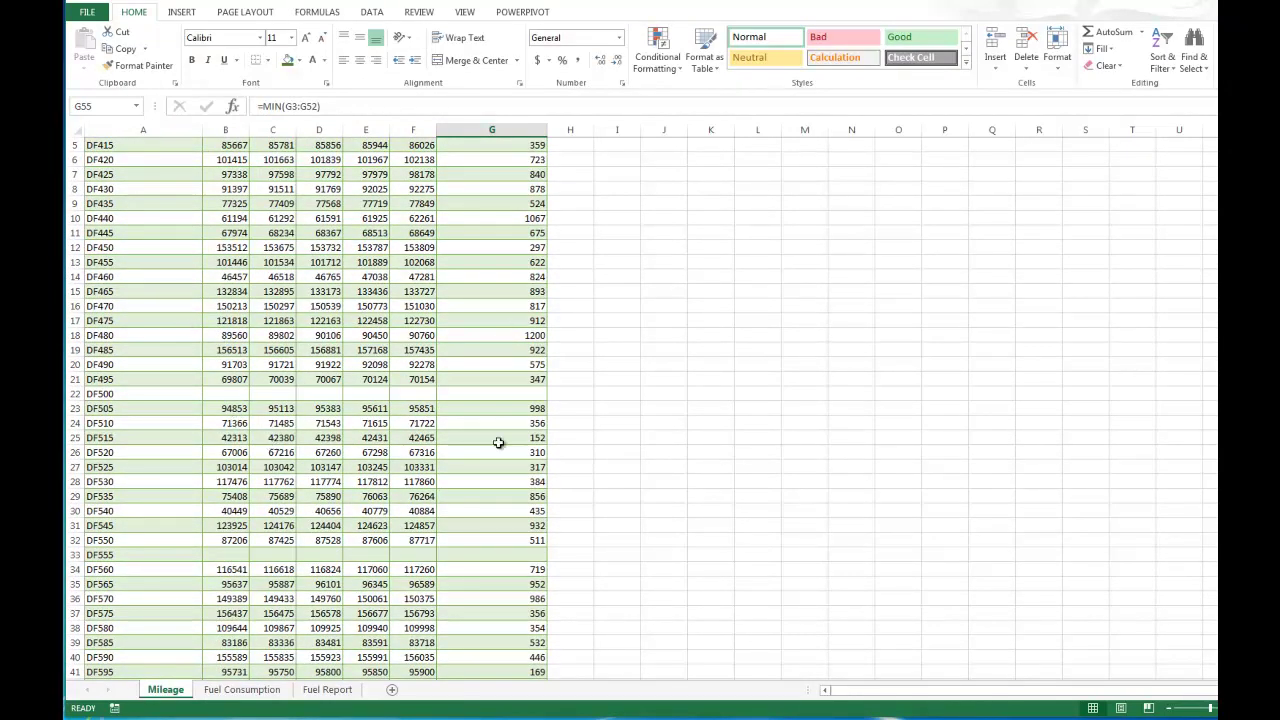
pyautogui.scroll(-8, 441, 466)
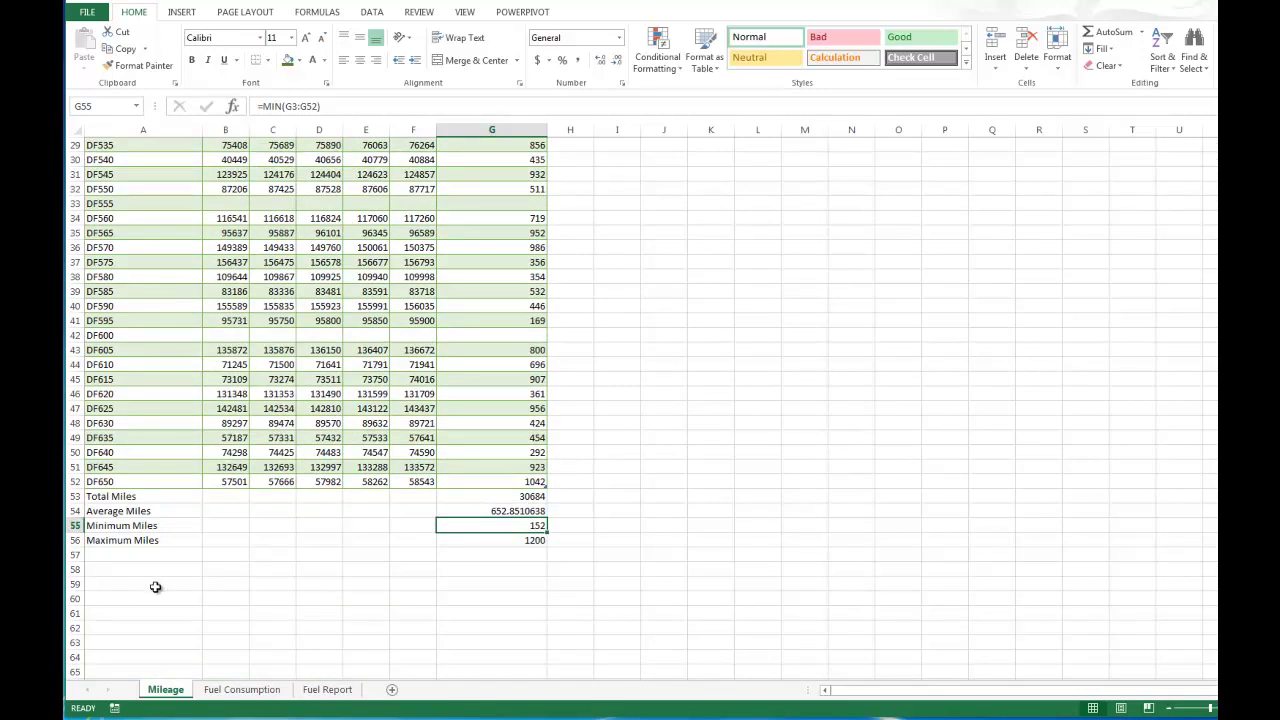
pyautogui.moveTo(118, 496); pyautogui.dragTo(476, 497)
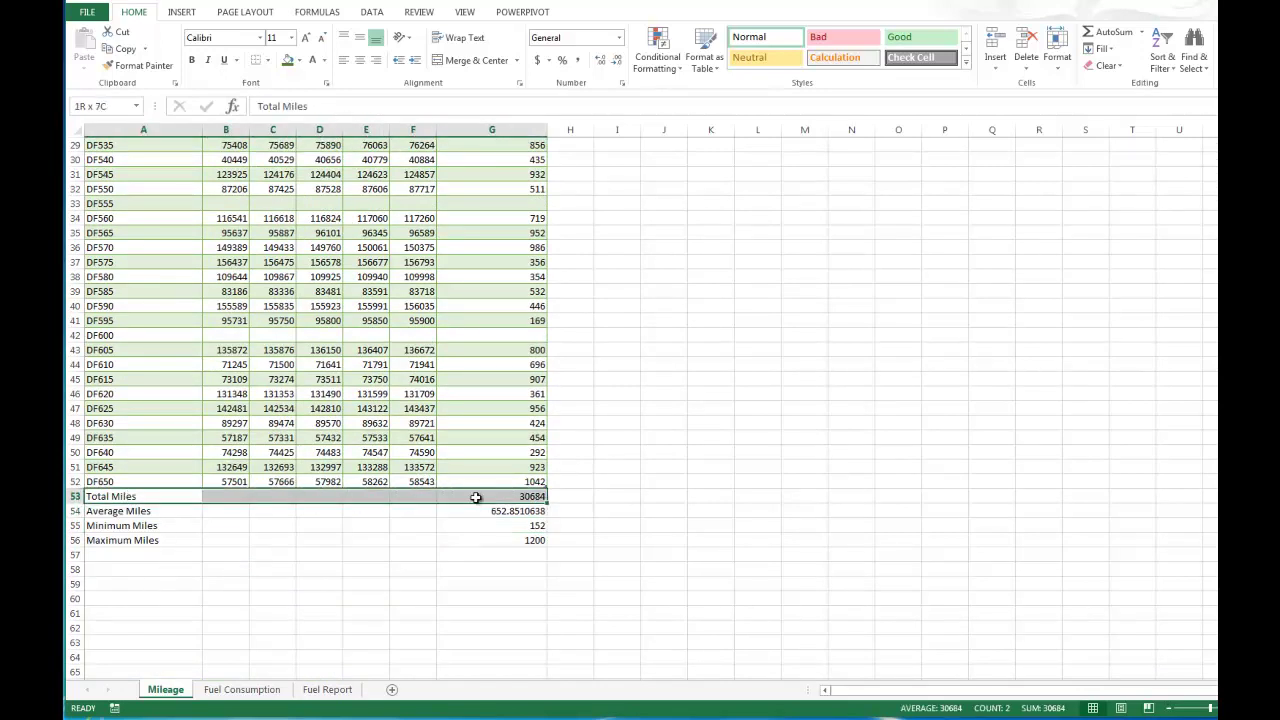
pyautogui.click(158, 498)
pyautogui.moveTo(154, 545); pyautogui.dragTo(124, 190)
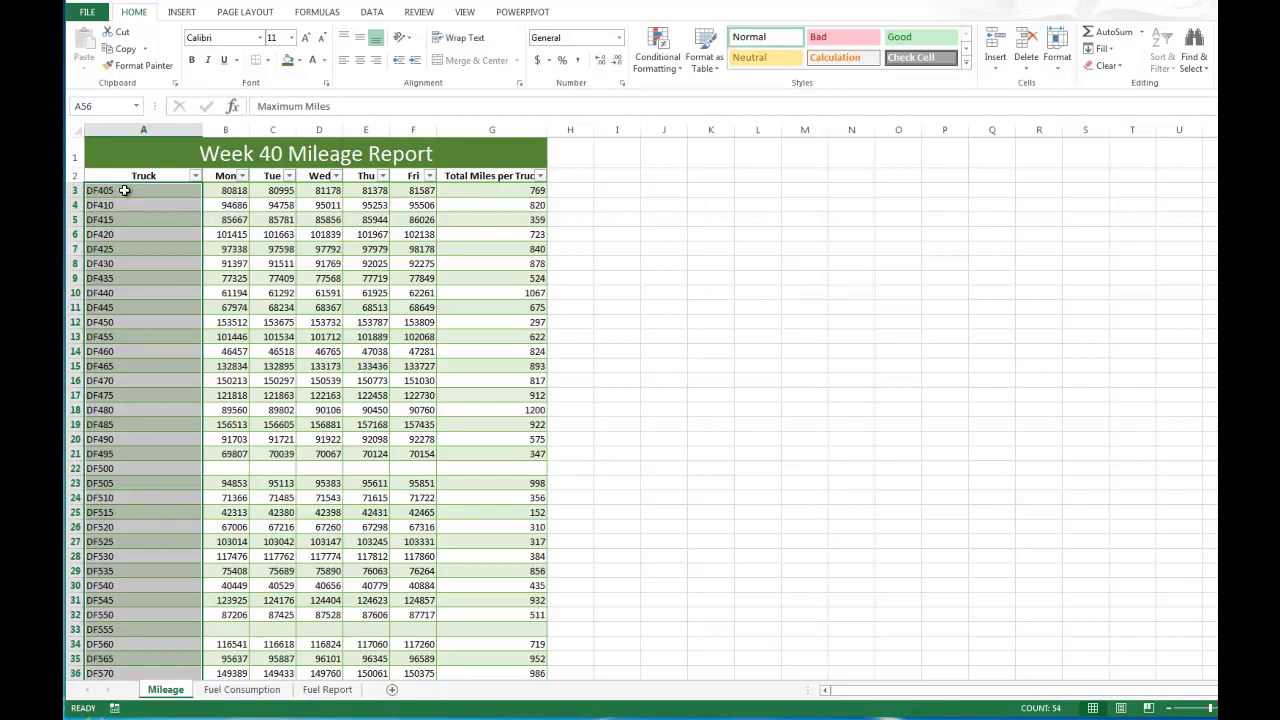
pyautogui.click(191, 59)
pyautogui.click(312, 430)
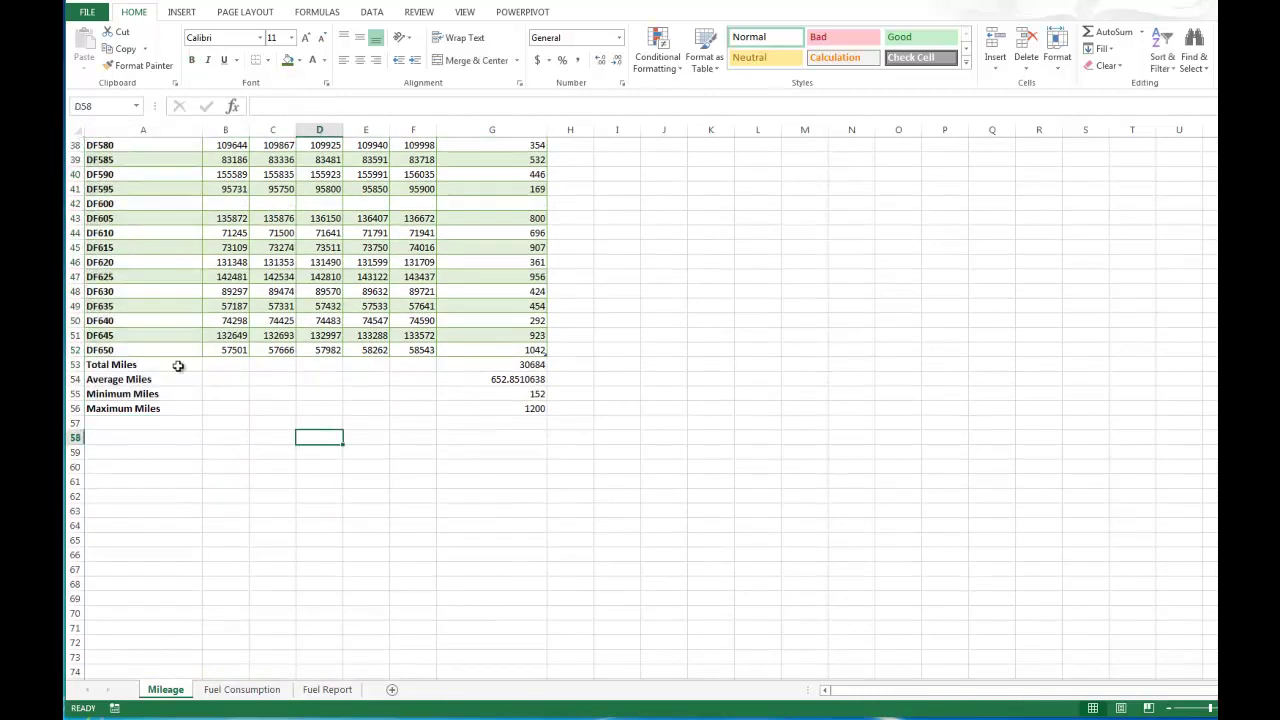
# - Fill the Total Miles row A53:G53 with the lightest theme green and the Average Miles row A54:G54 with the next darker tint
pyautogui.moveTo(129, 364); pyautogui.dragTo(540, 361)
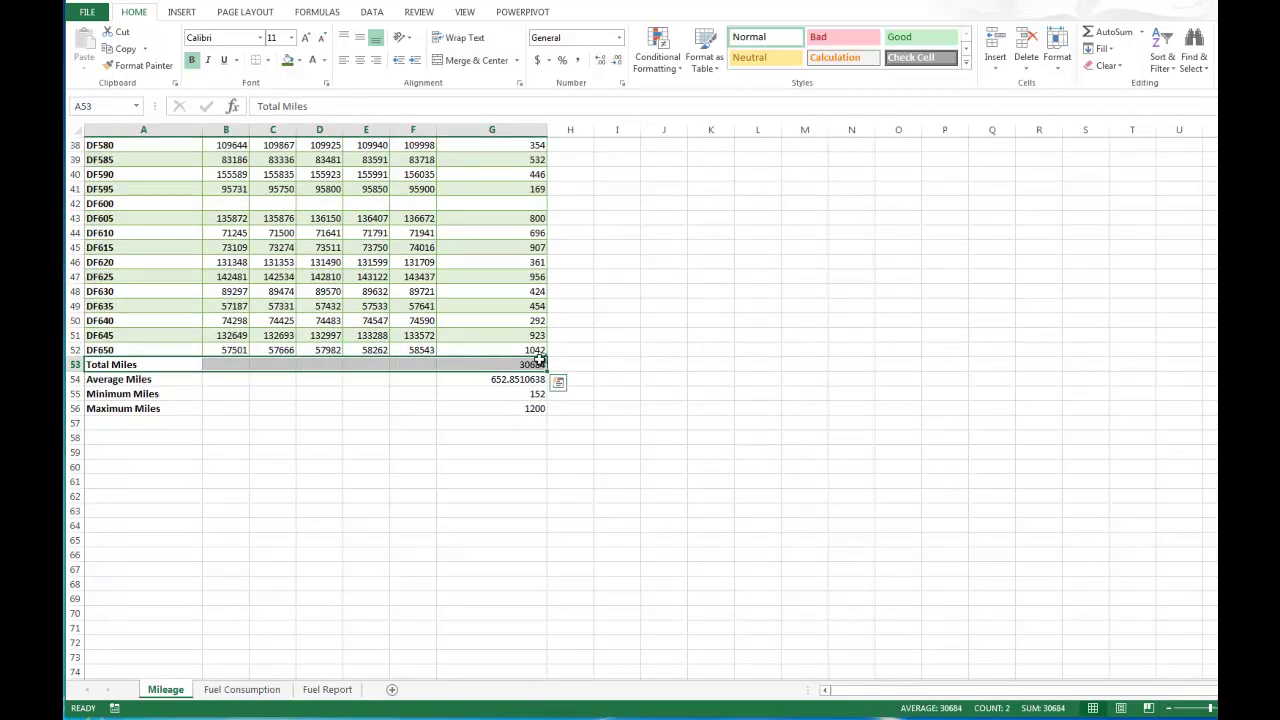
pyautogui.click(299, 62)
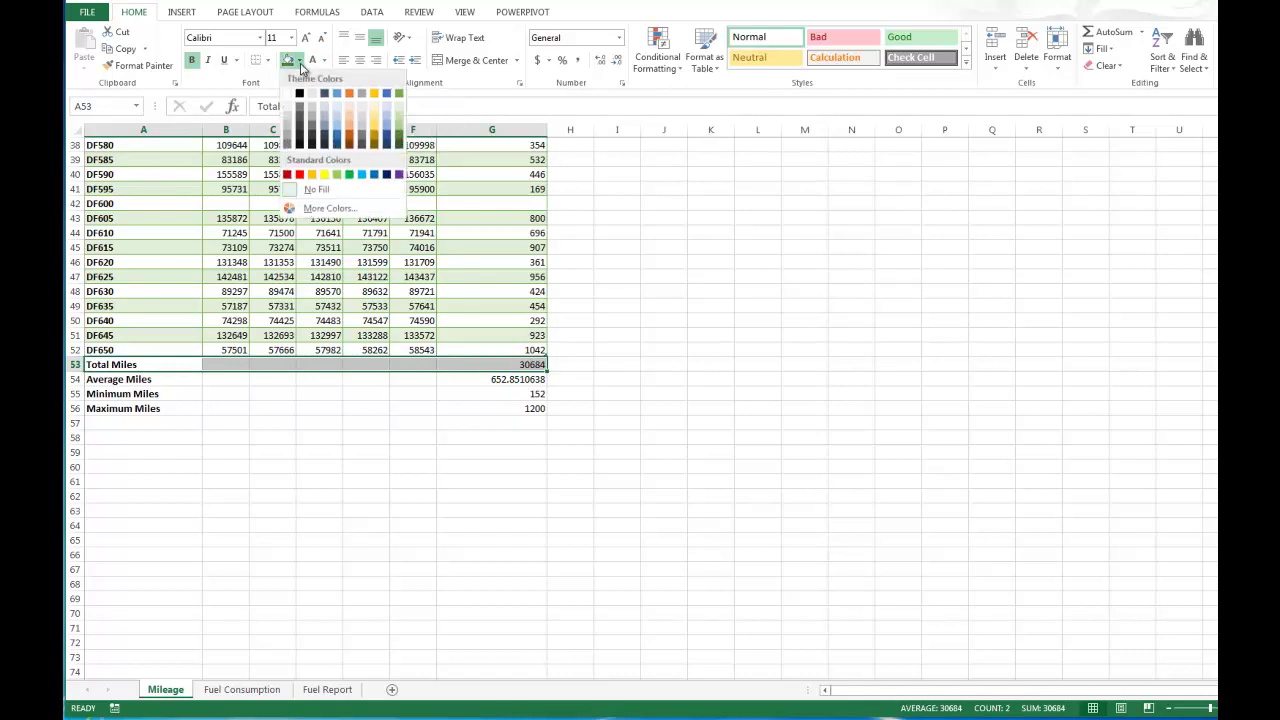
pyautogui.click(399, 111)
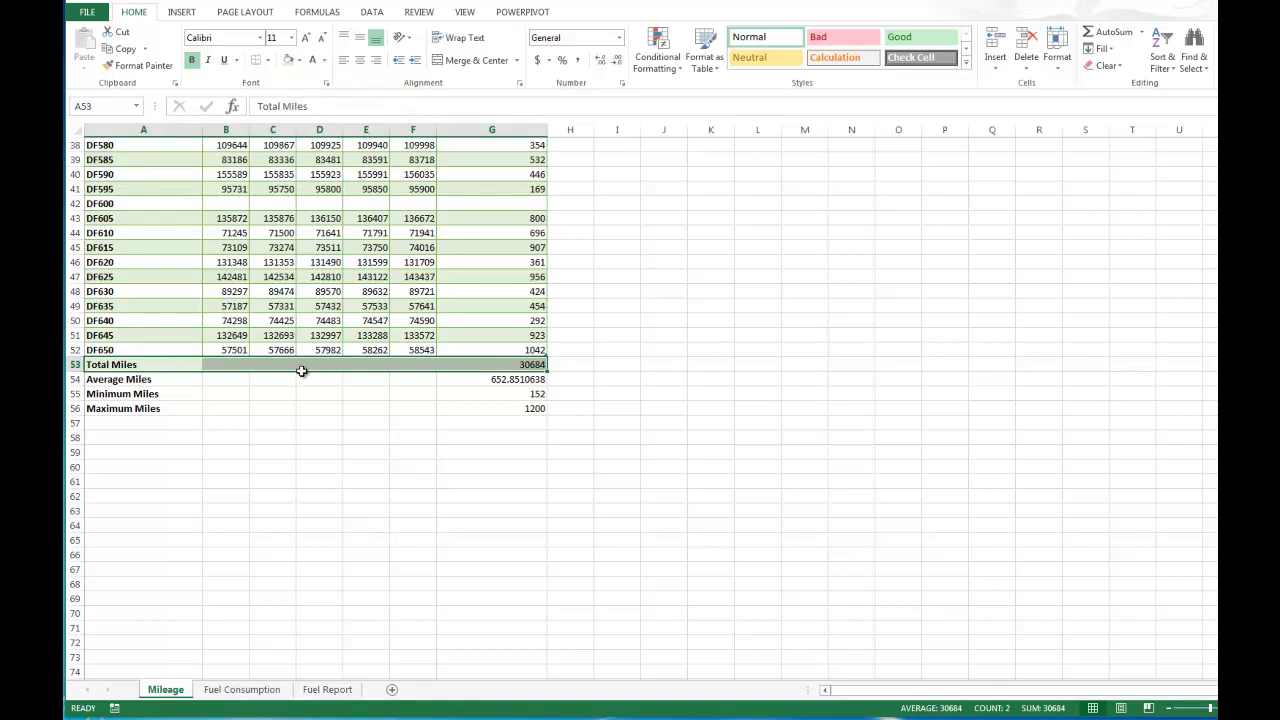
pyautogui.click(135, 376)
pyautogui.moveTo(135, 376); pyautogui.dragTo(480, 379)
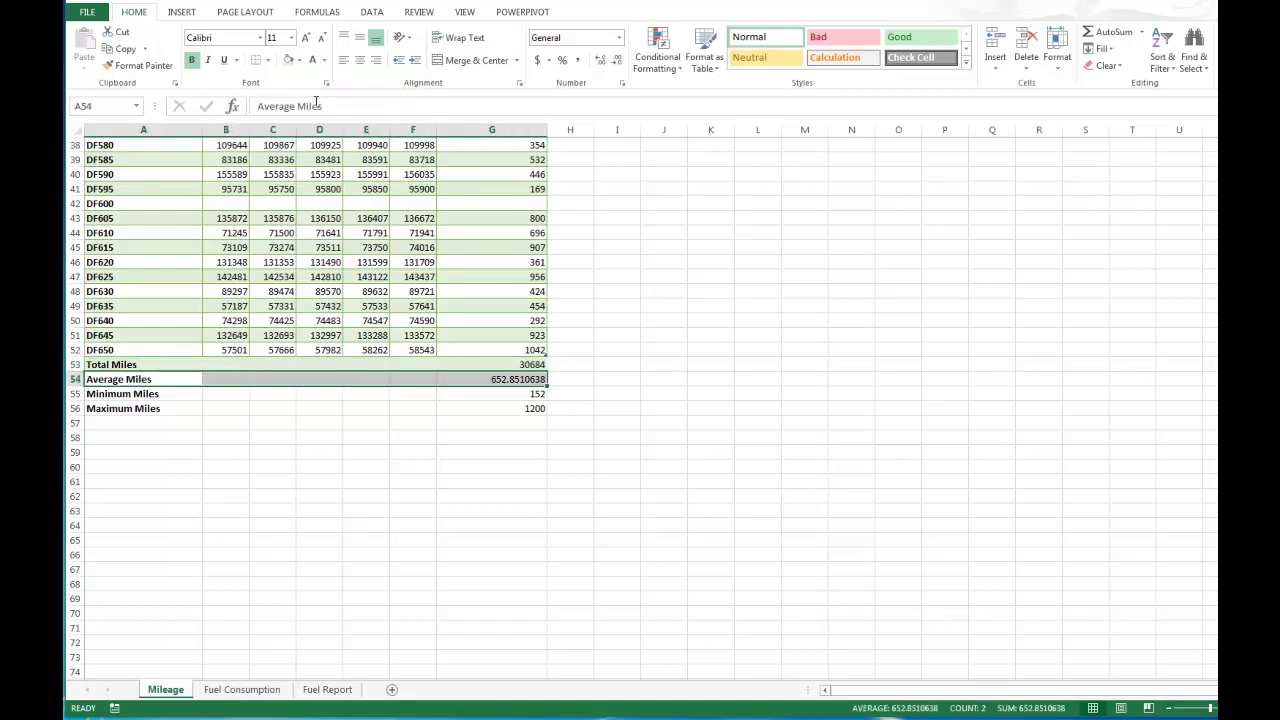
pyautogui.click(298, 60)
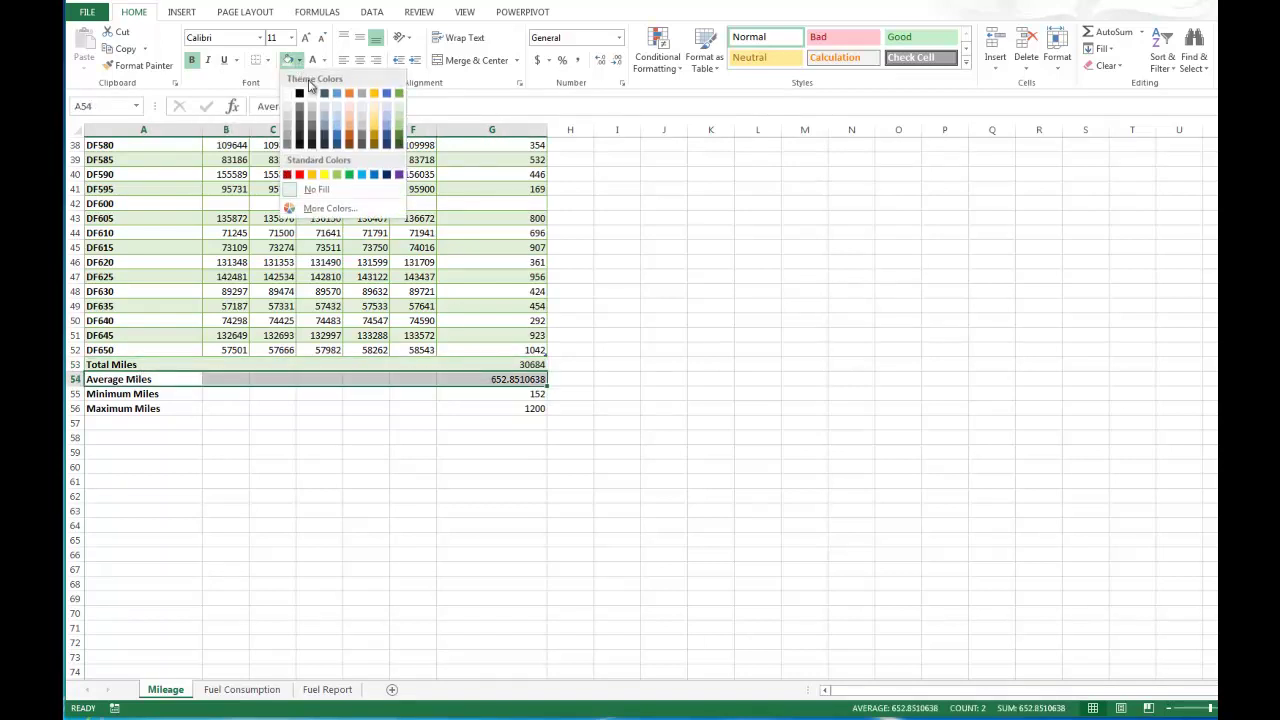
pyautogui.click(401, 124)
# - Fill both the Minimum Miles row A55:G55 and the Maximum Miles row A56:G56 with the third-lightest theme green
pyautogui.moveTo(144, 397); pyautogui.dragTo(495, 396)
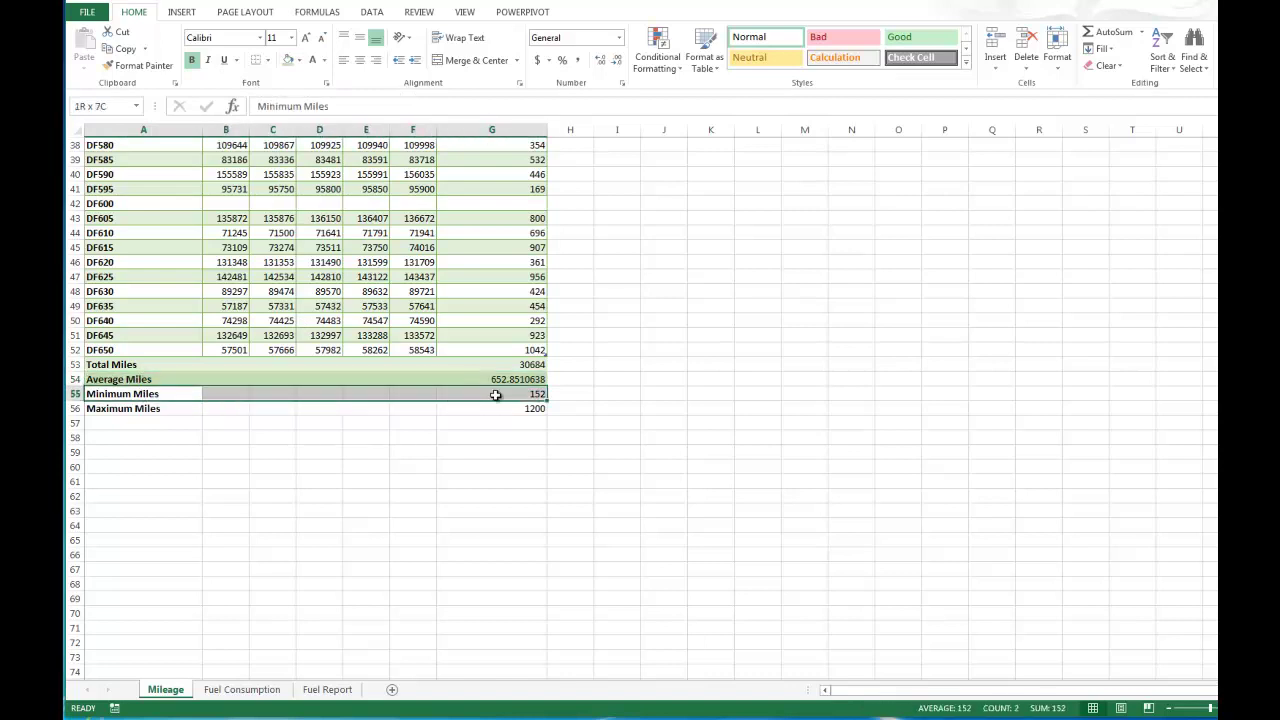
pyautogui.click(298, 60)
pyautogui.click(400, 130)
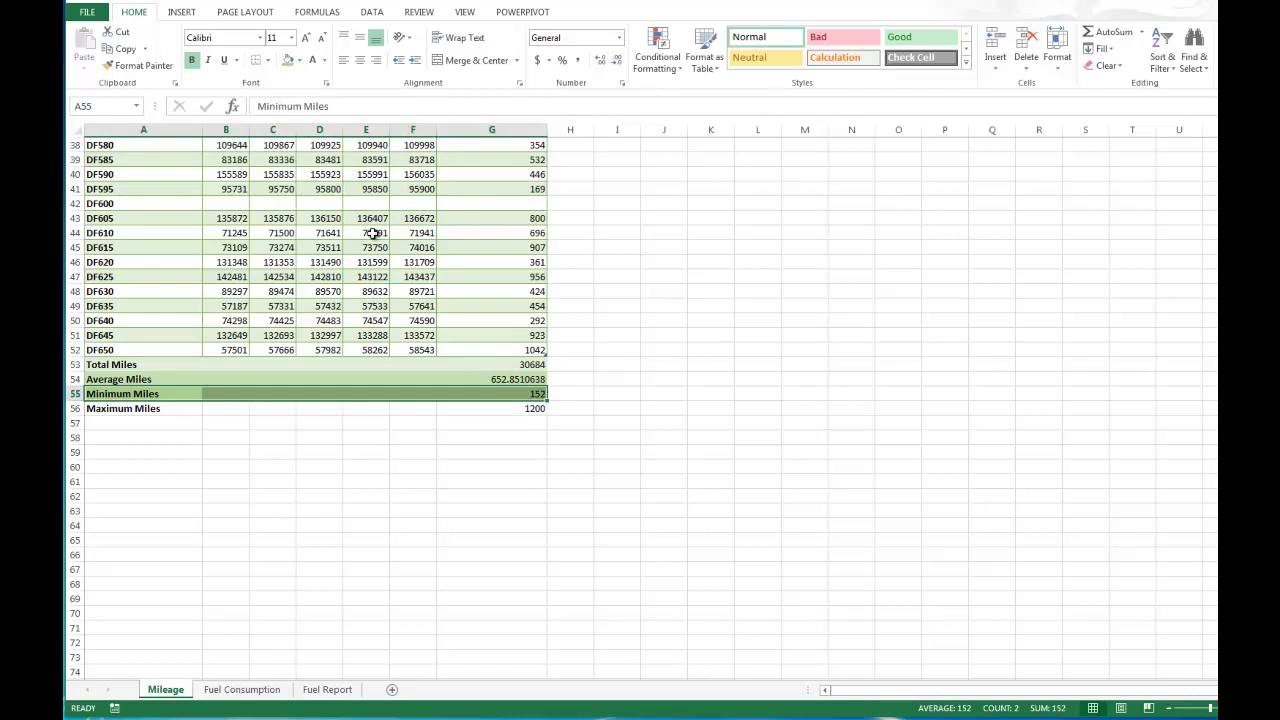
pyautogui.moveTo(157, 411); pyautogui.dragTo(486, 406)
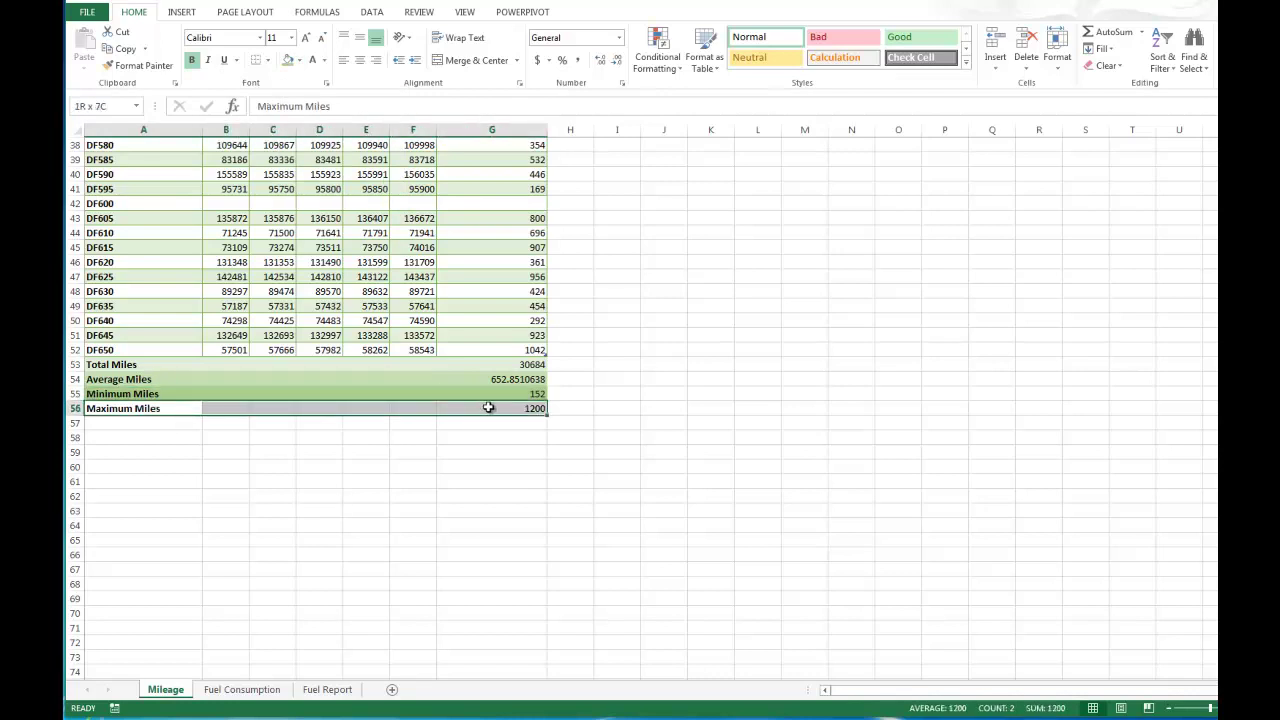
pyautogui.click(288, 60)
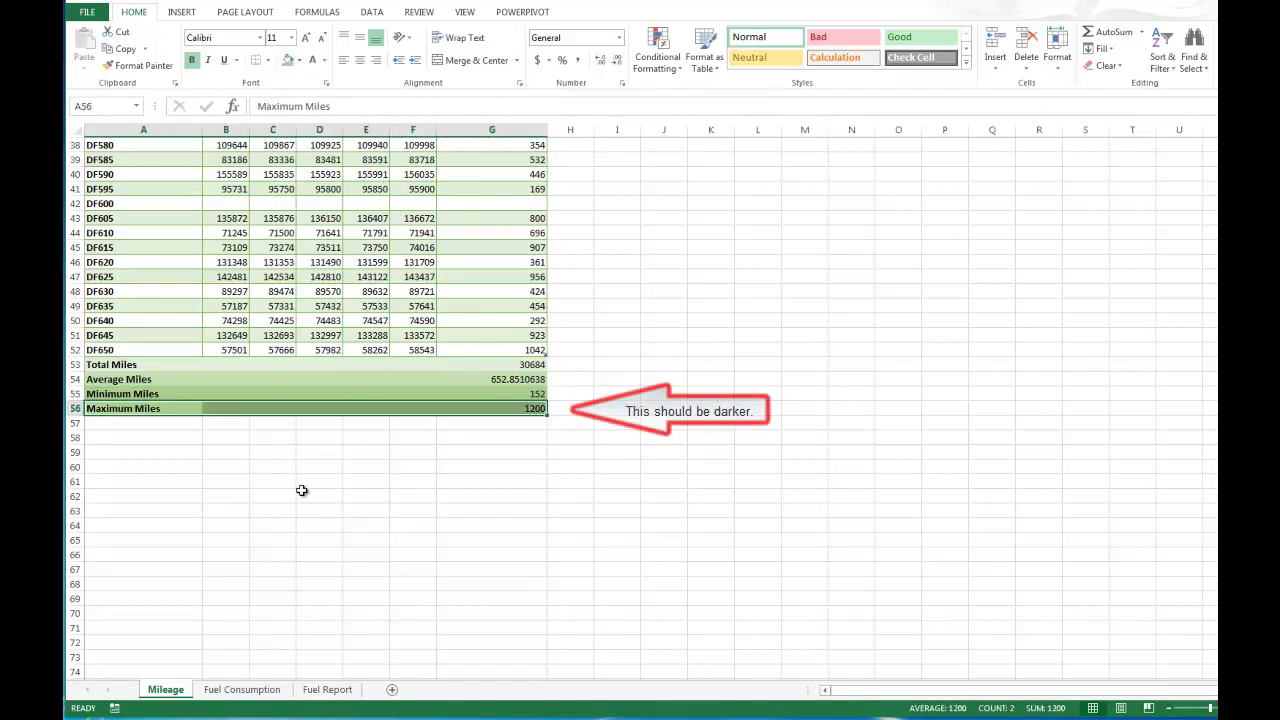
pyautogui.click(413, 540)
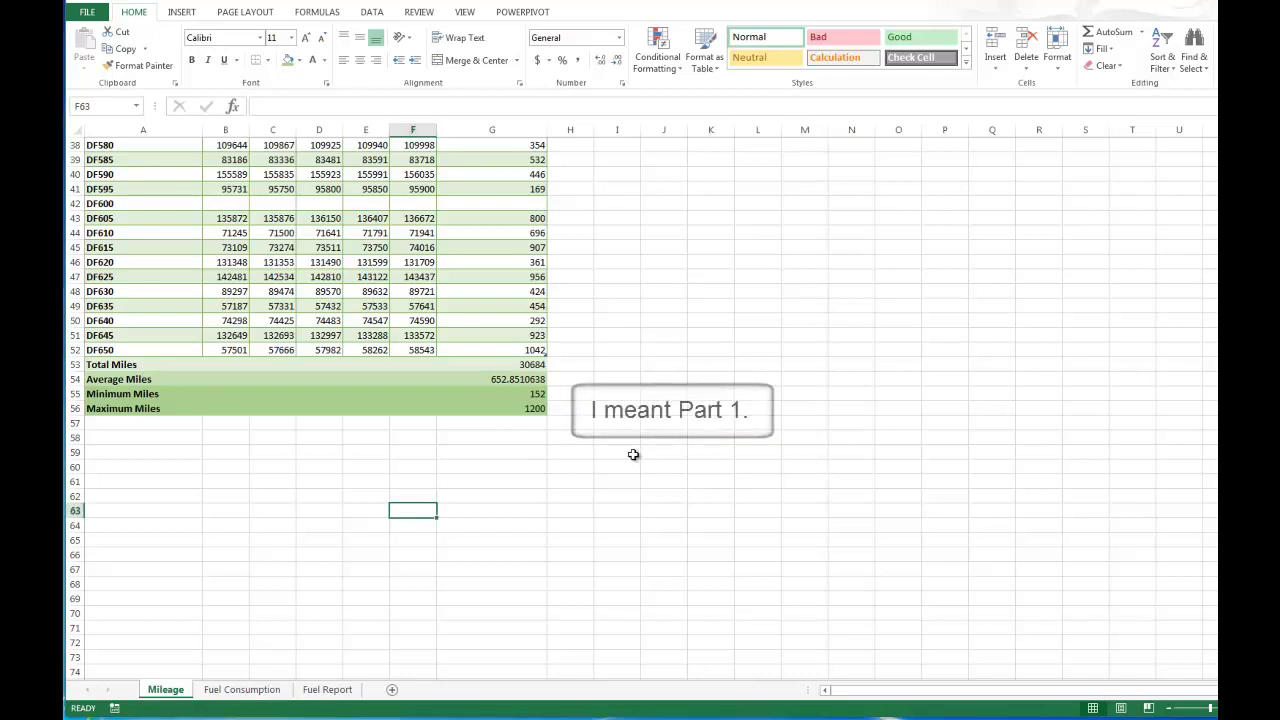
# - Switch from the Mileage sheet to the Fuel Consumption sheet at its first rows
pyautogui.scroll(12, 632, 455)
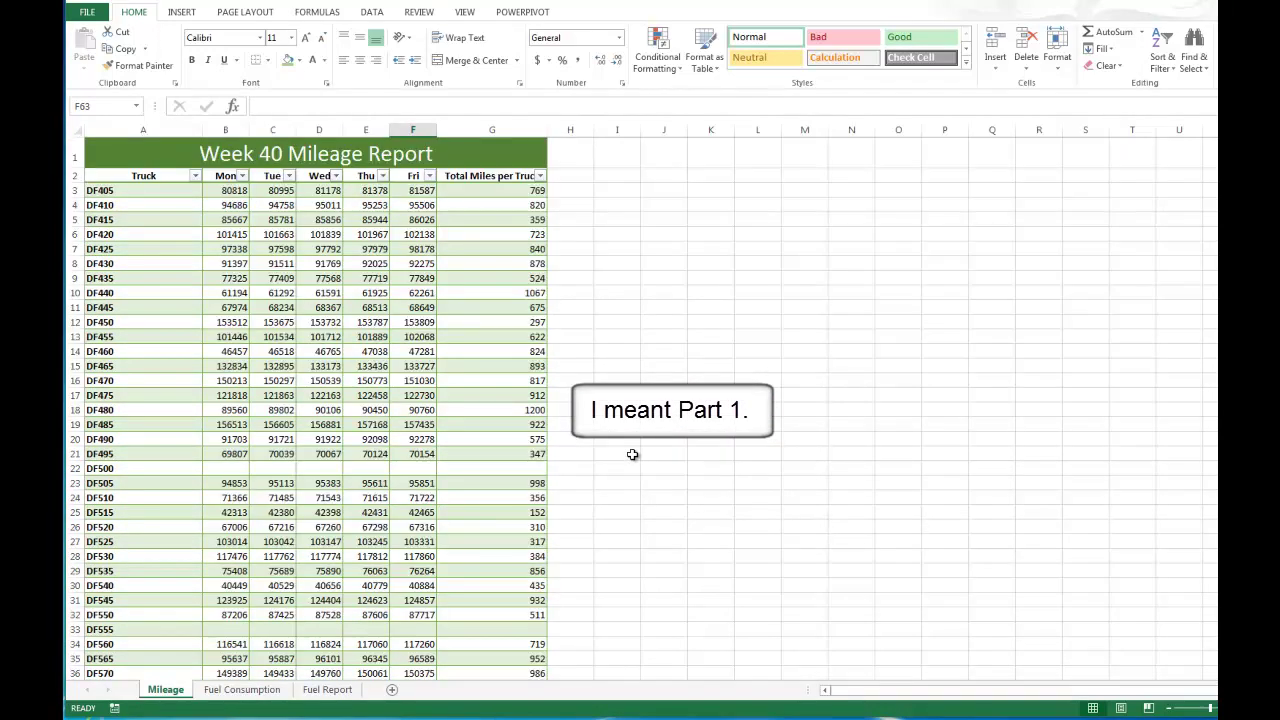
pyautogui.scroll(-13, 632, 455)
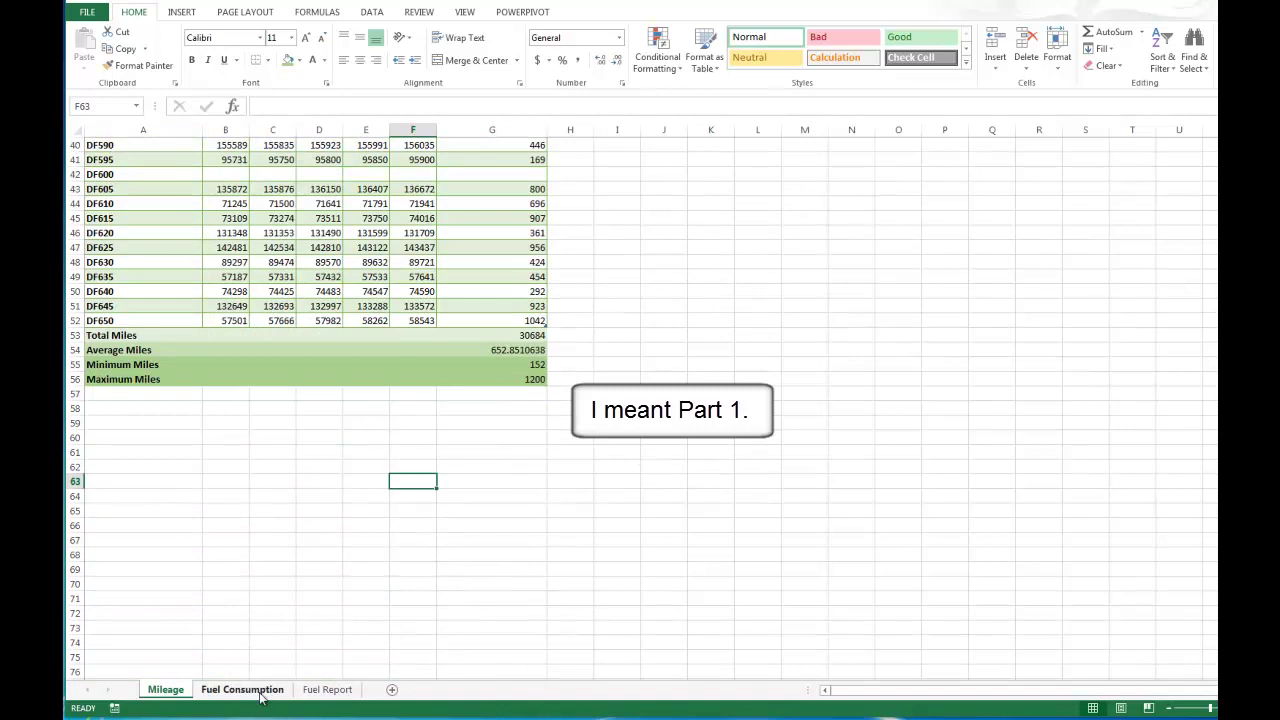
pyautogui.click(242, 690)
pyautogui.scroll(3, 440, 548)
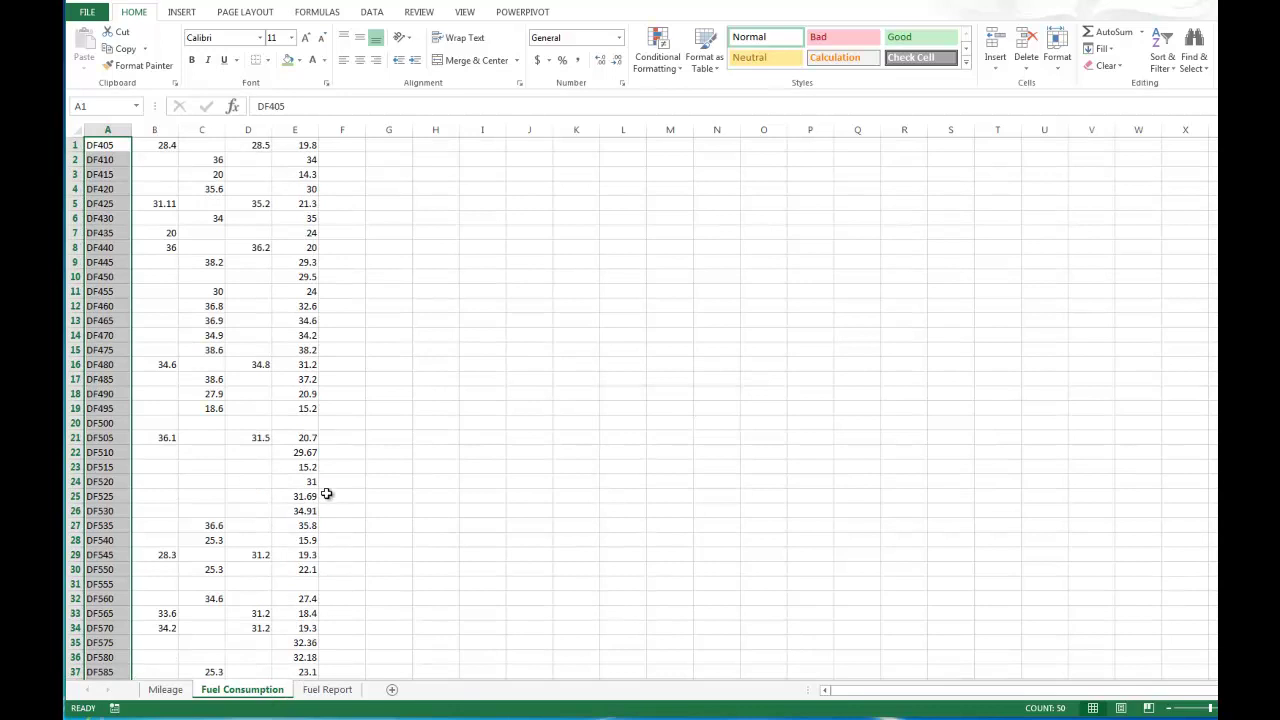
# - Examine the first truck's fuel entries in B1 through E1 of the Fuel Consumption sheet
pyautogui.click(167, 145)
pyautogui.click(212, 146)
pyautogui.click(255, 146)
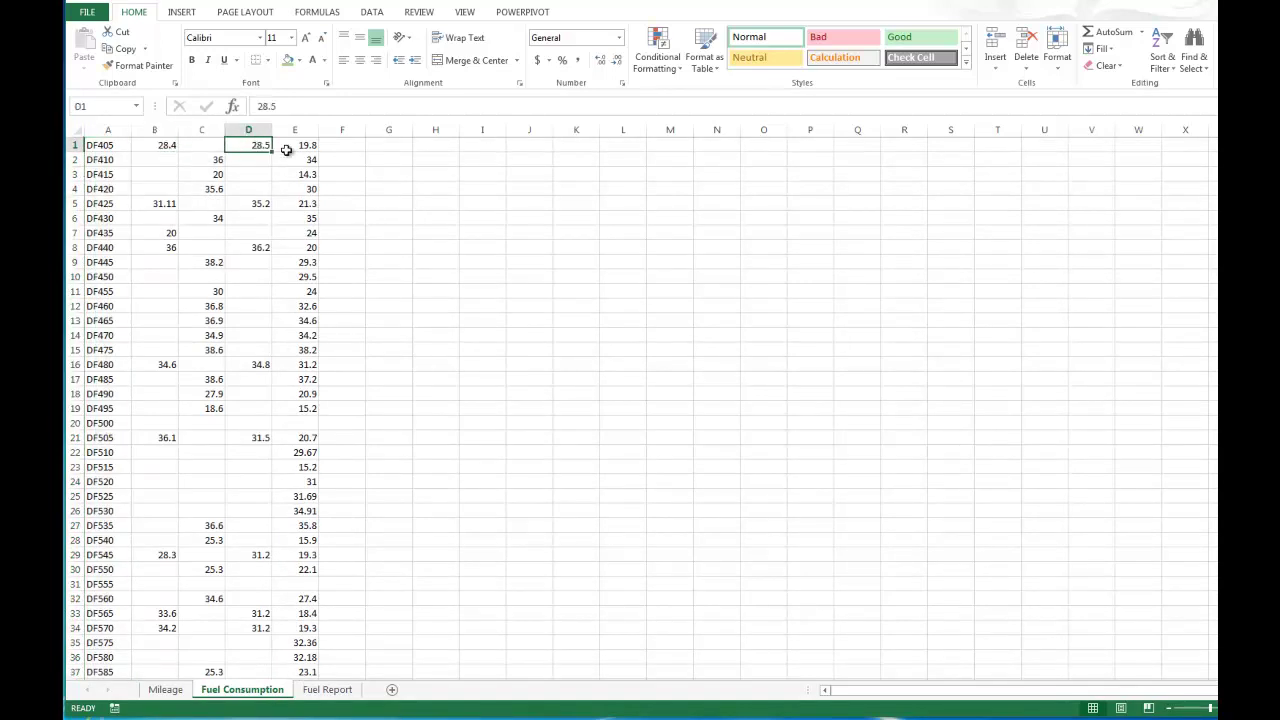
pyautogui.click(303, 146)
pyautogui.click(166, 145)
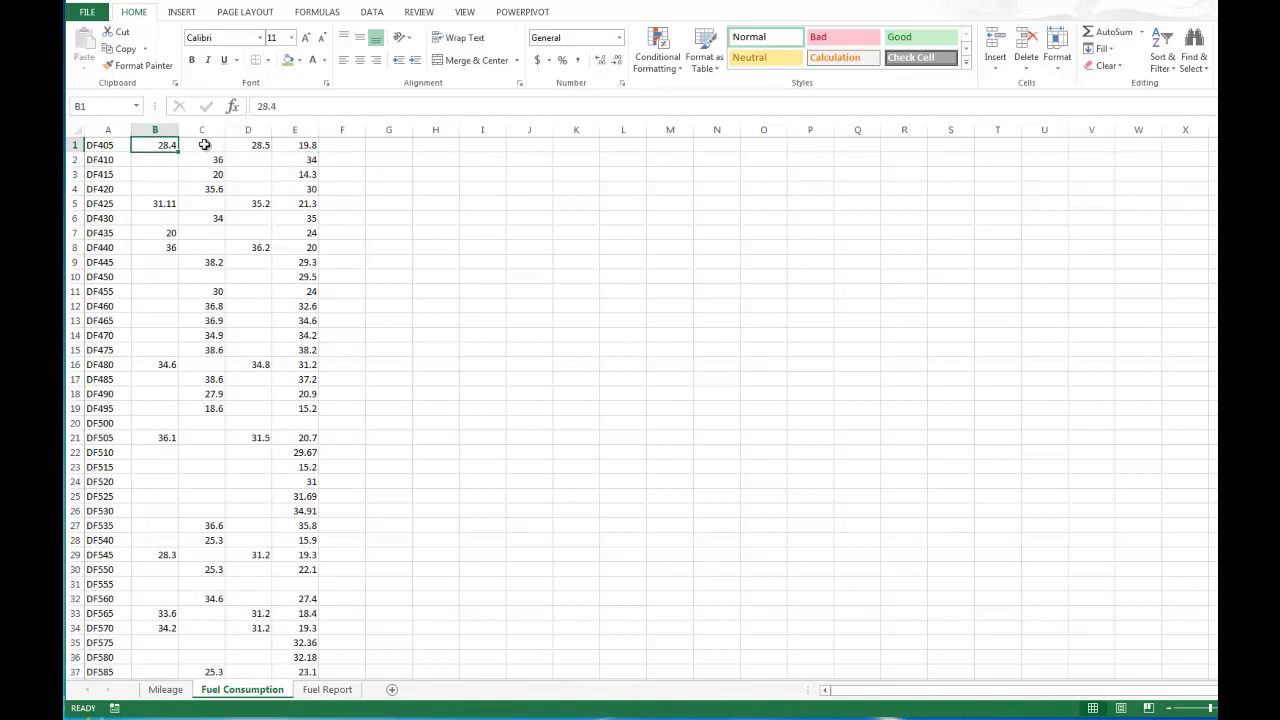
pyautogui.click(210, 145)
pyautogui.click(262, 145)
pyautogui.click(303, 146)
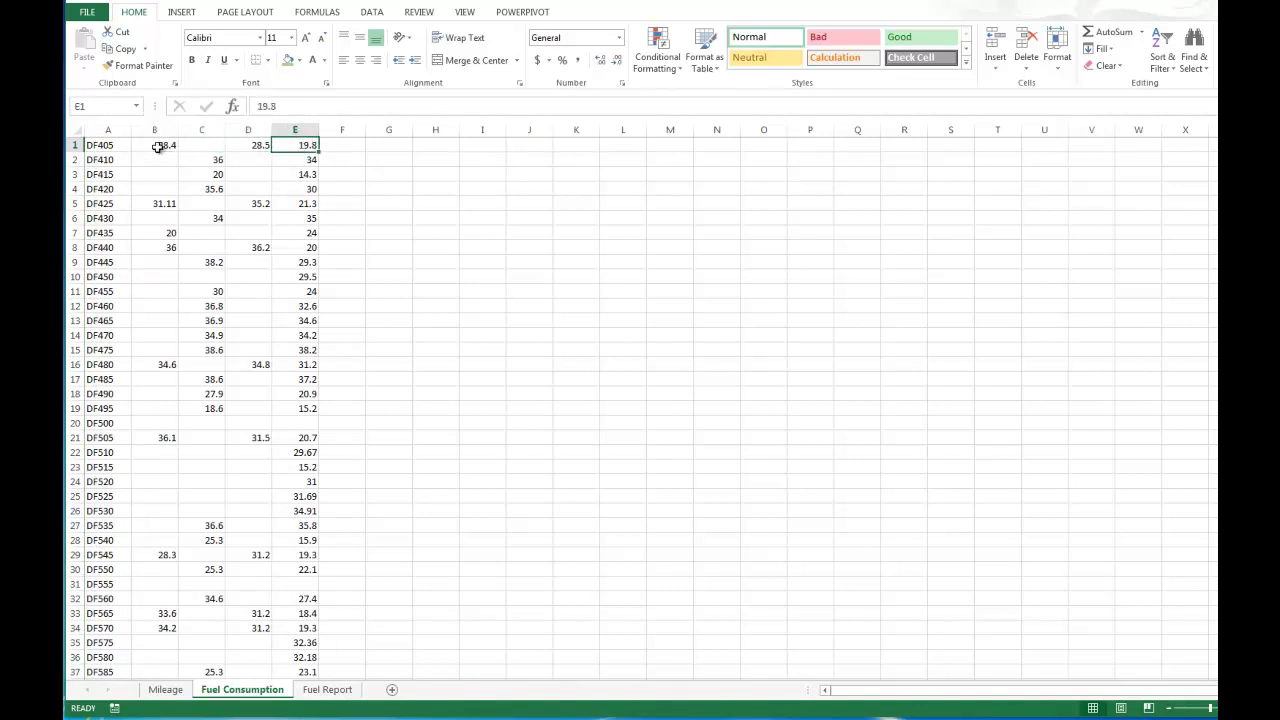
pyautogui.click(163, 146)
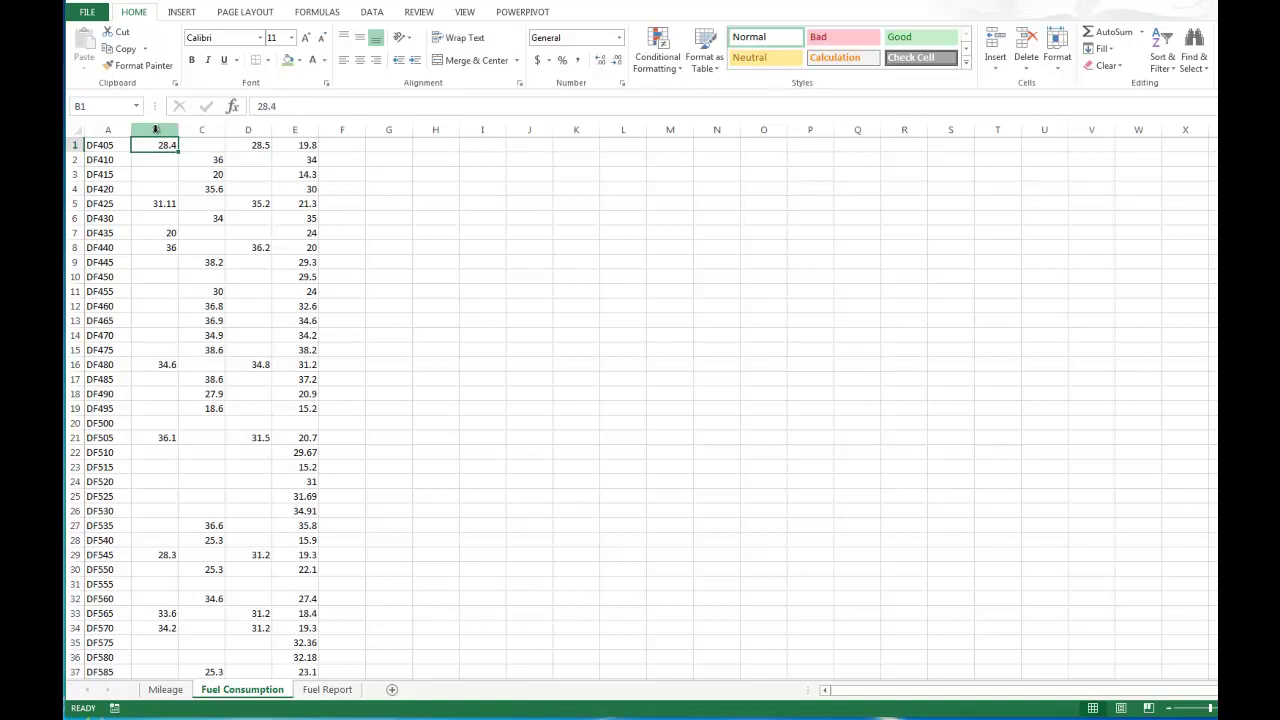